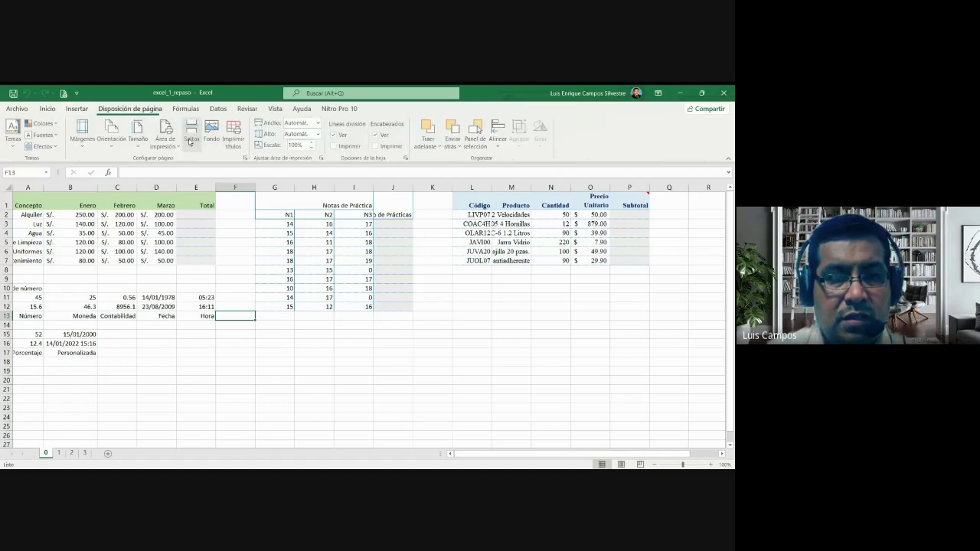
Examine the function library categories, including financial, logical, date and time, lookup, math, statistical and information functions.
left_click(187, 110)
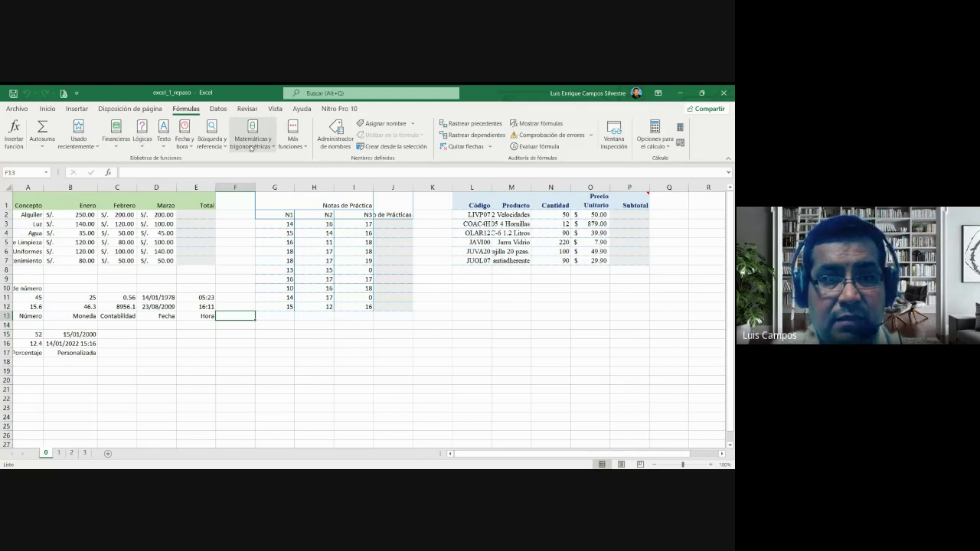
left_click(117, 146)
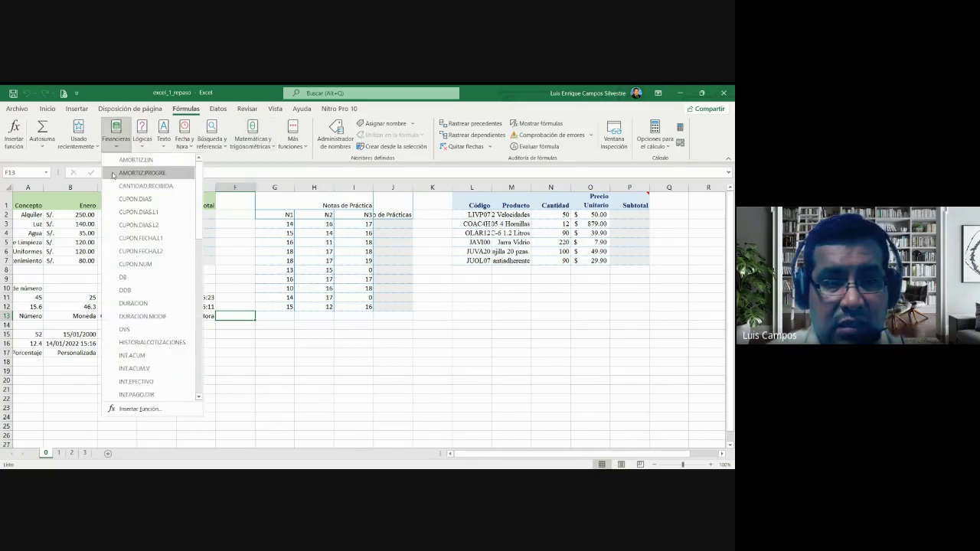
left_click(147, 152)
left_click(145, 150)
left_click(183, 147)
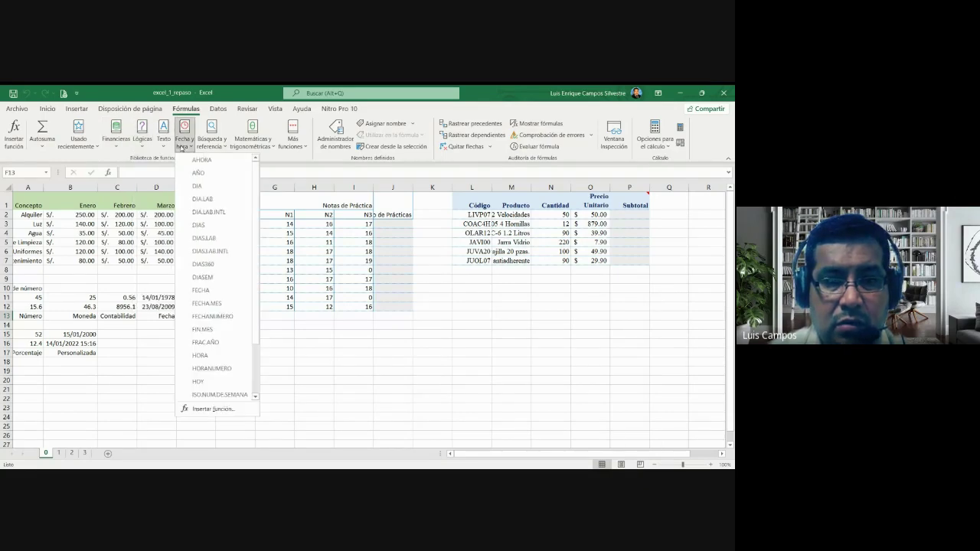
left_click(208, 146)
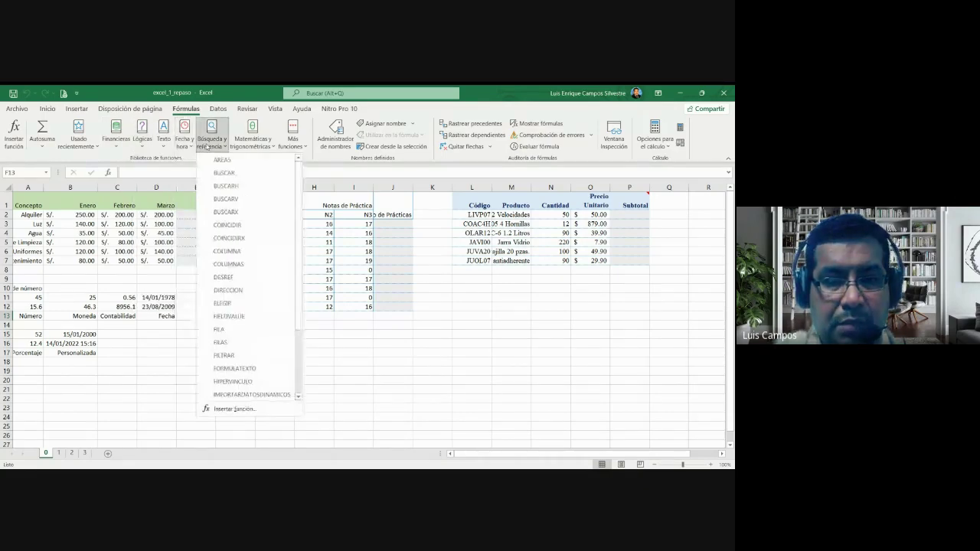
left_click(210, 145)
left_click(253, 144)
left_click(303, 147)
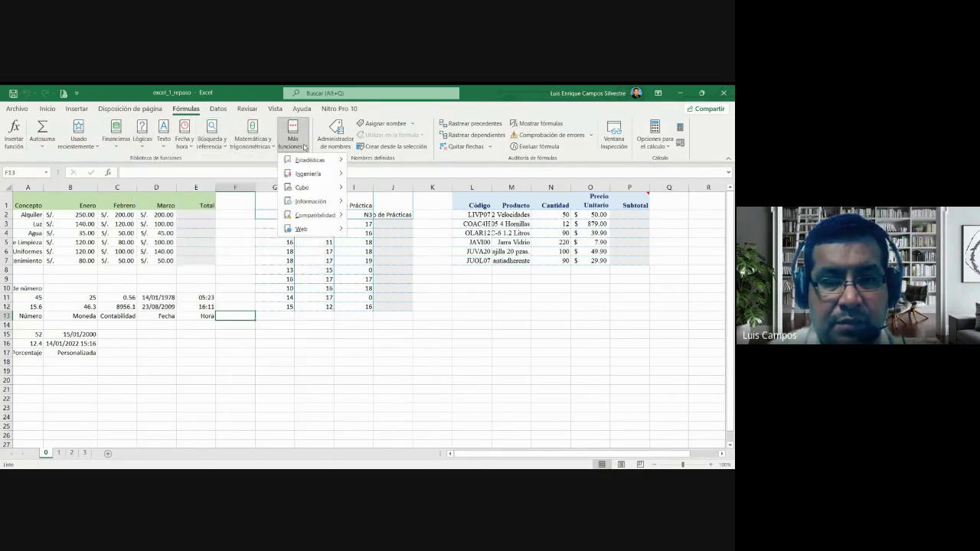
mouse_move(312, 160)
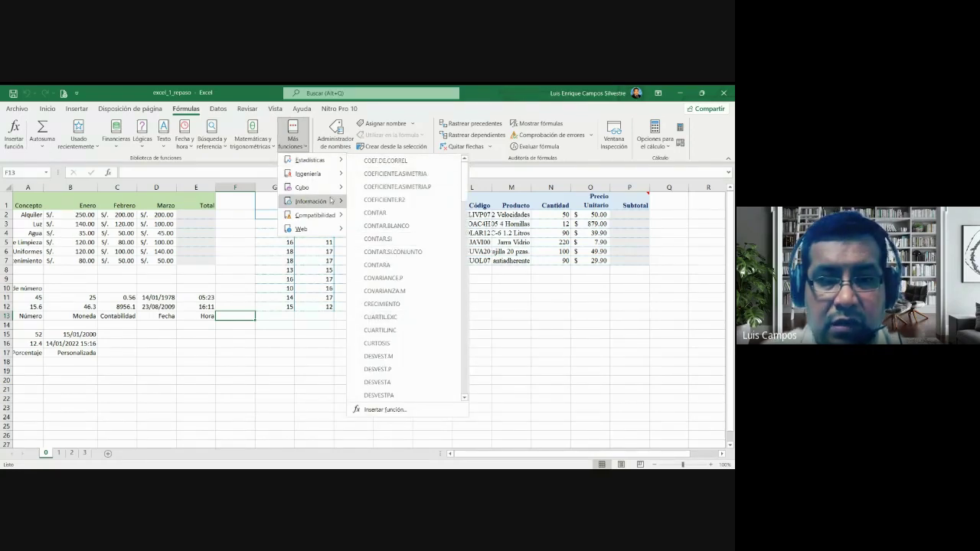
mouse_move(311, 205)
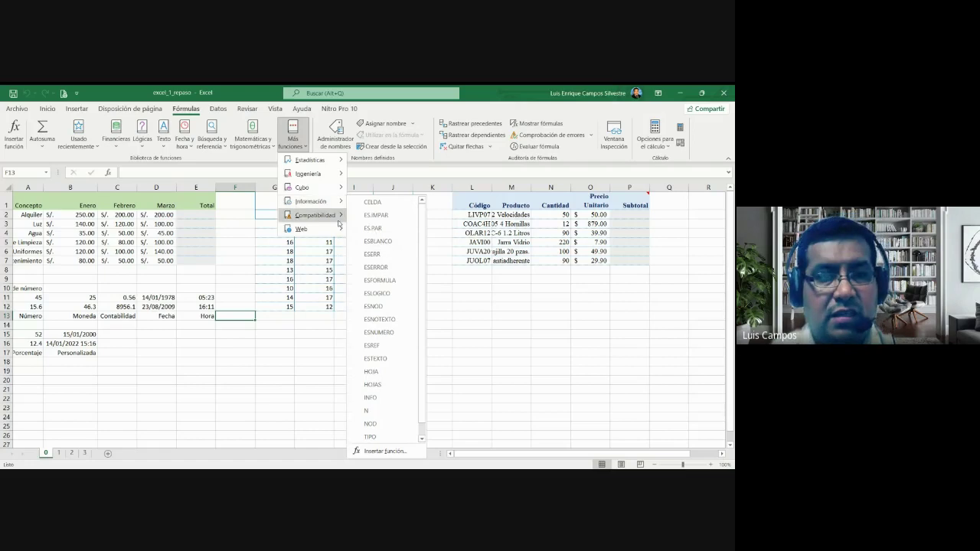
left_click(293, 140)
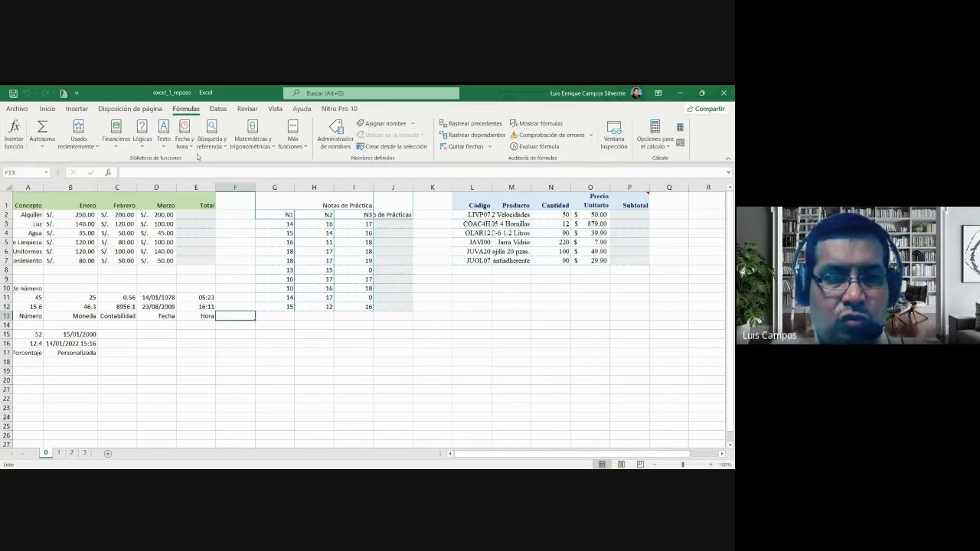
Review the data tools, including the filter command and the what-if analysis (Análisis de hipótesis) options.
left_click(218, 109)
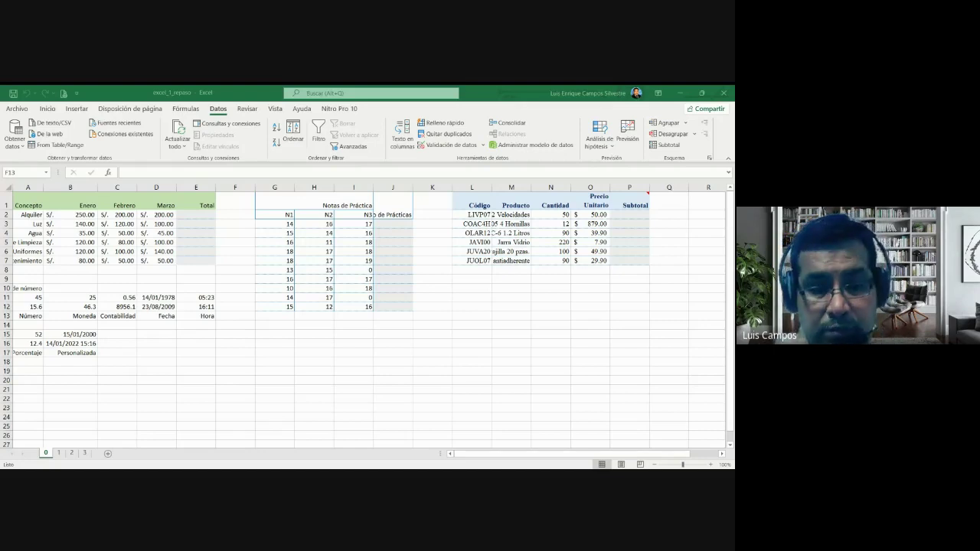
key("alt+Tab")
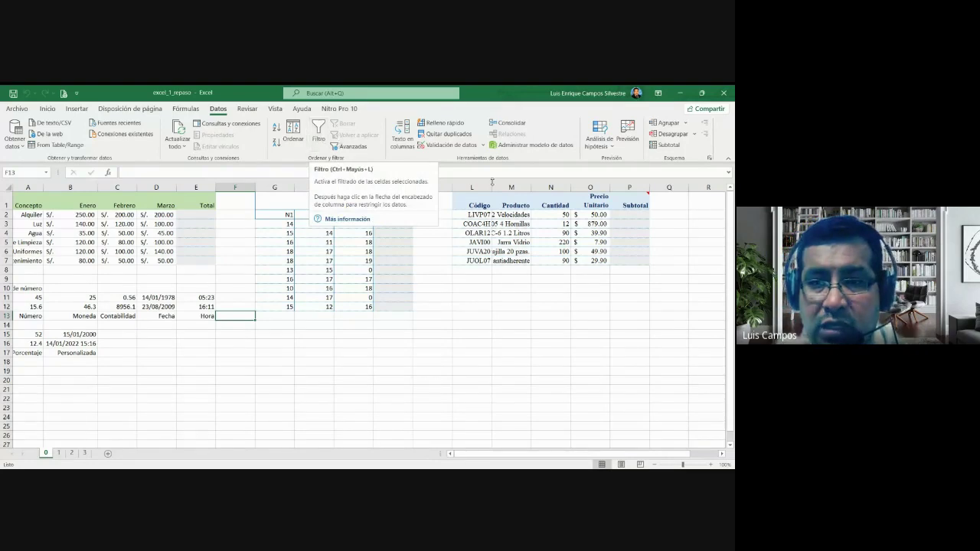
left_click(610, 145)
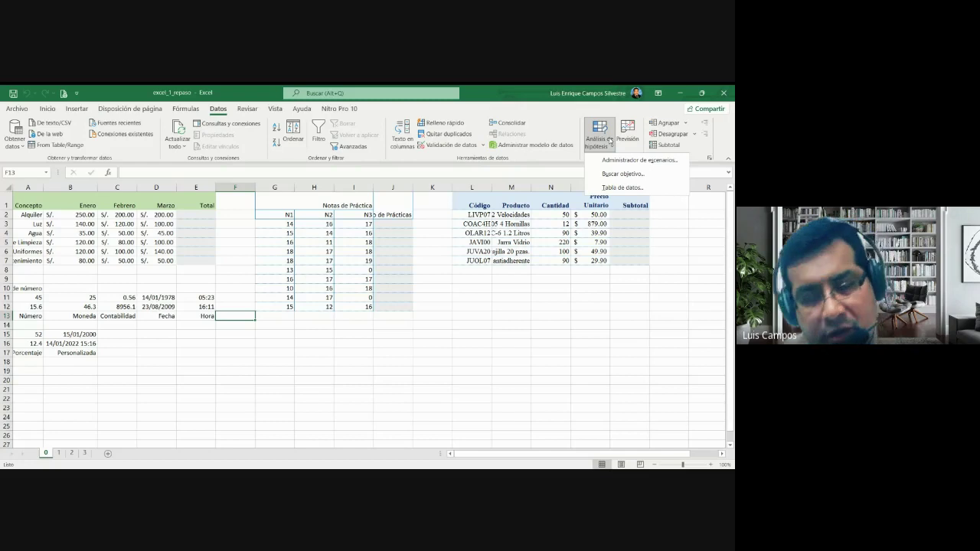
left_click(577, 113)
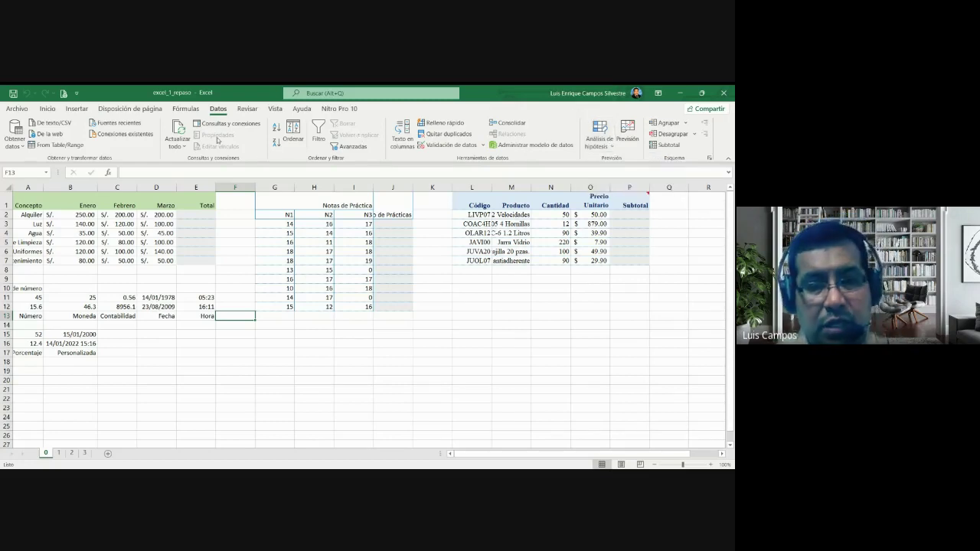
Compare the commands available for reviewing the workbook with those for changing how it is viewed.
left_click(301, 109)
left_click(276, 108)
left_click(247, 109)
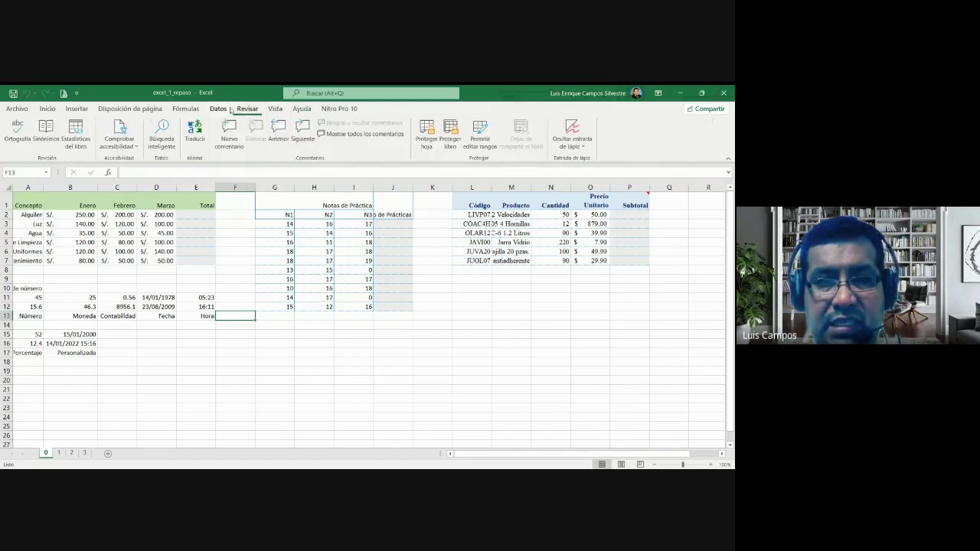
left_click(274, 108)
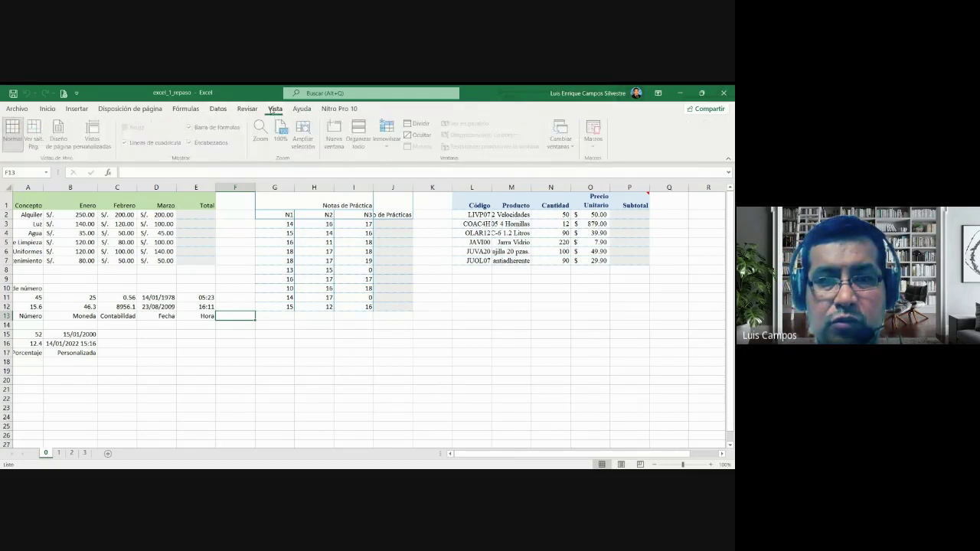
left_click(247, 108)
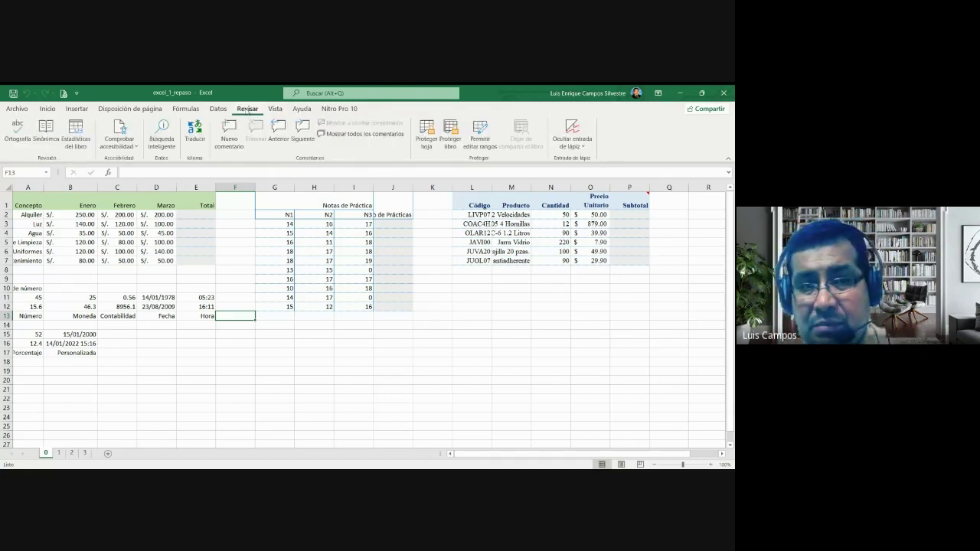
left_click(274, 109)
left_click(247, 108)
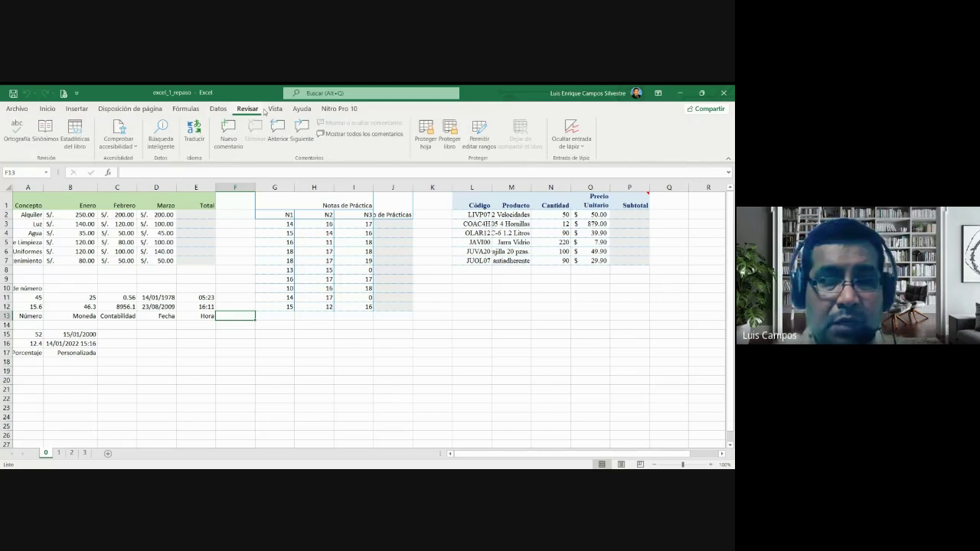
left_click(272, 108)
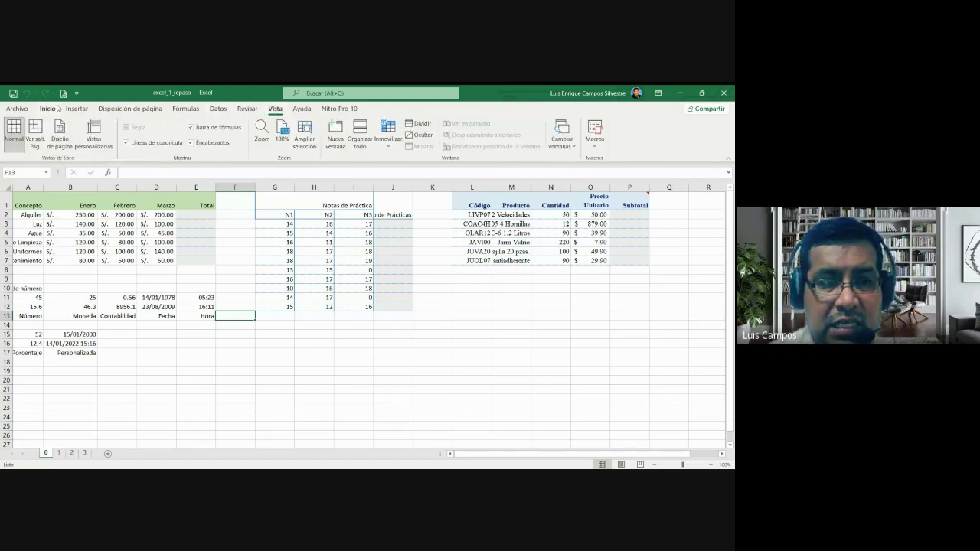
Open the Excel options and examine the general settings.
left_click(18, 108)
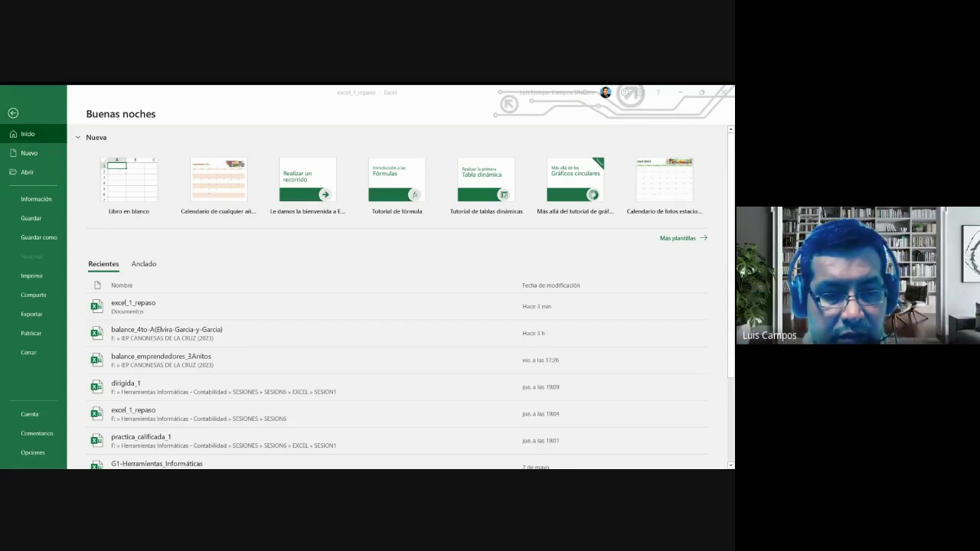
left_click(24, 113)
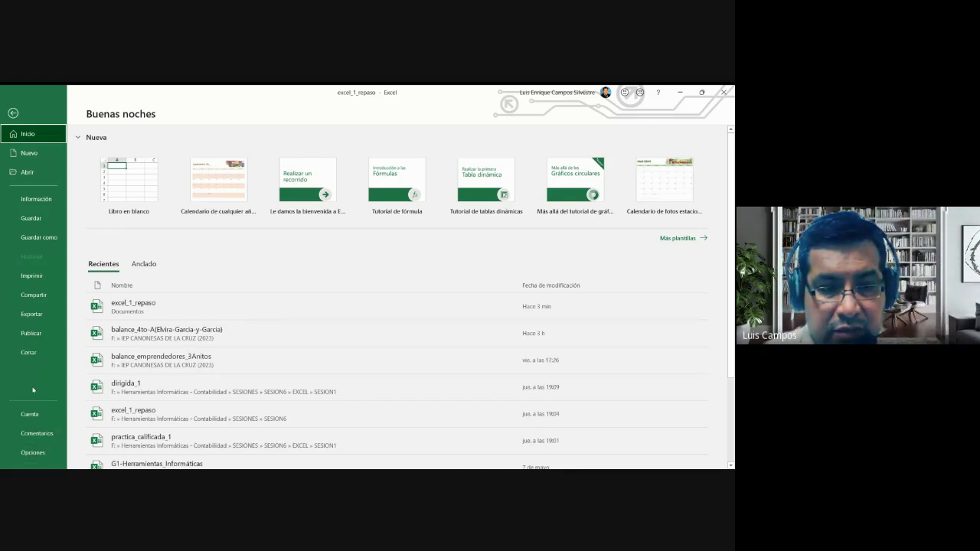
left_click(33, 452)
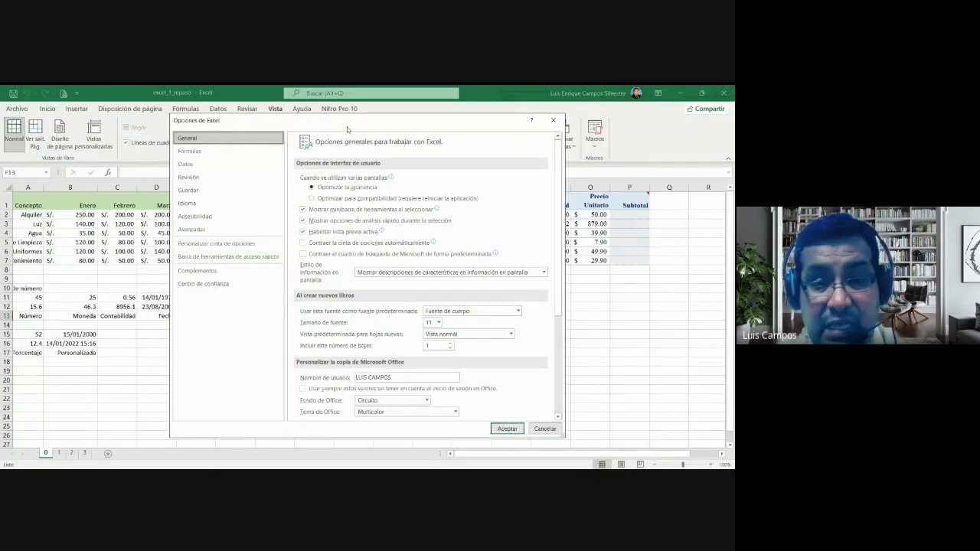
left_click_drag(346, 126, 327, 134)
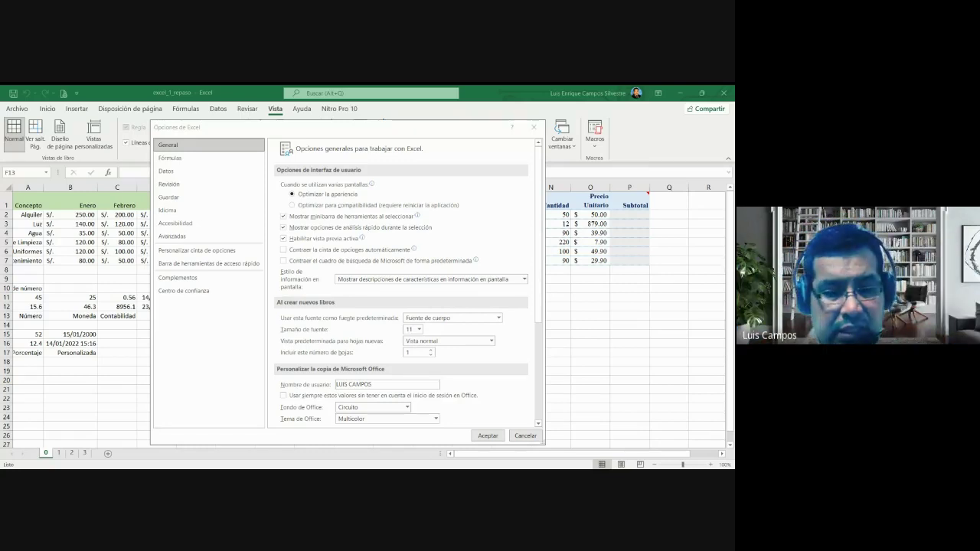
left_click(328, 135)
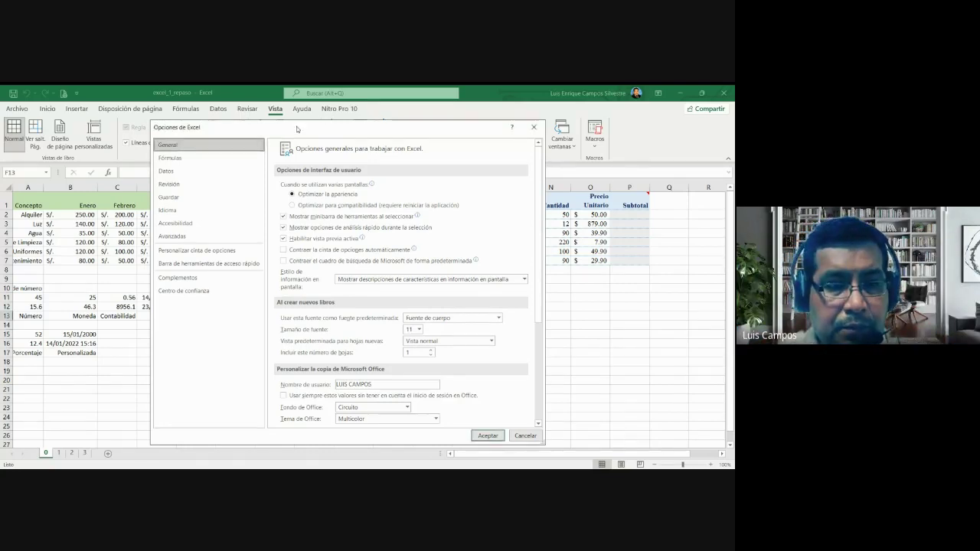
Try enabling the Programador tab in the ribbon customization options, and discard the change.
left_click(216, 252)
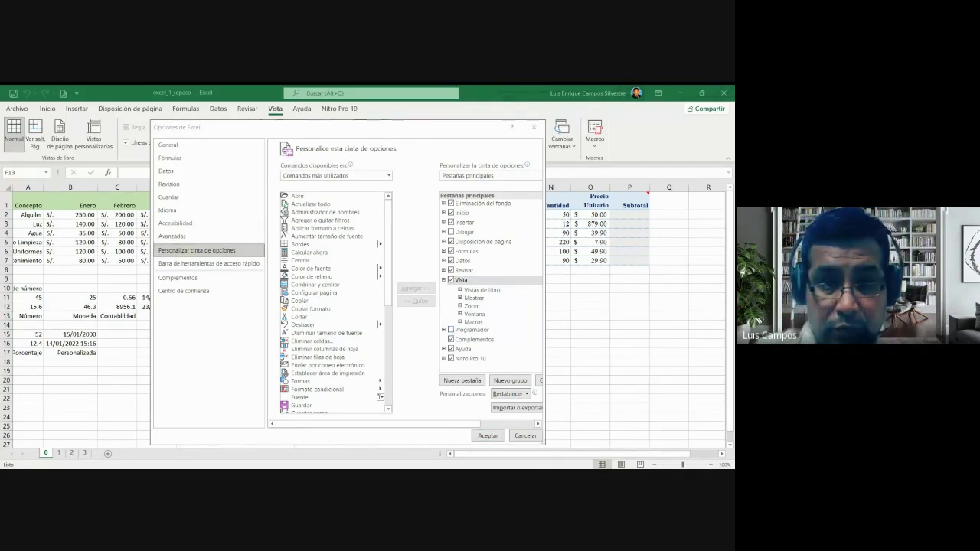
left_click(457, 331)
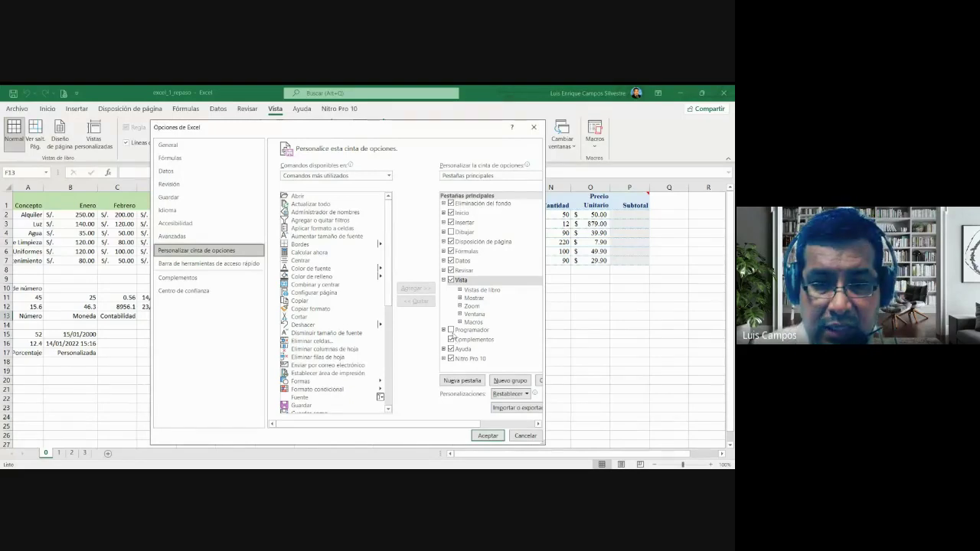
left_click(451, 330)
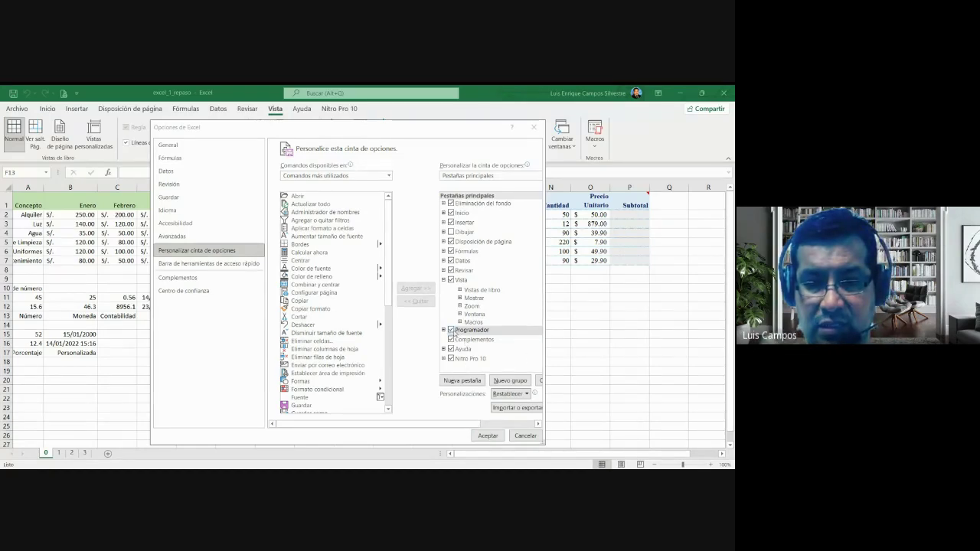
left_click(451, 330)
left_click(525, 434)
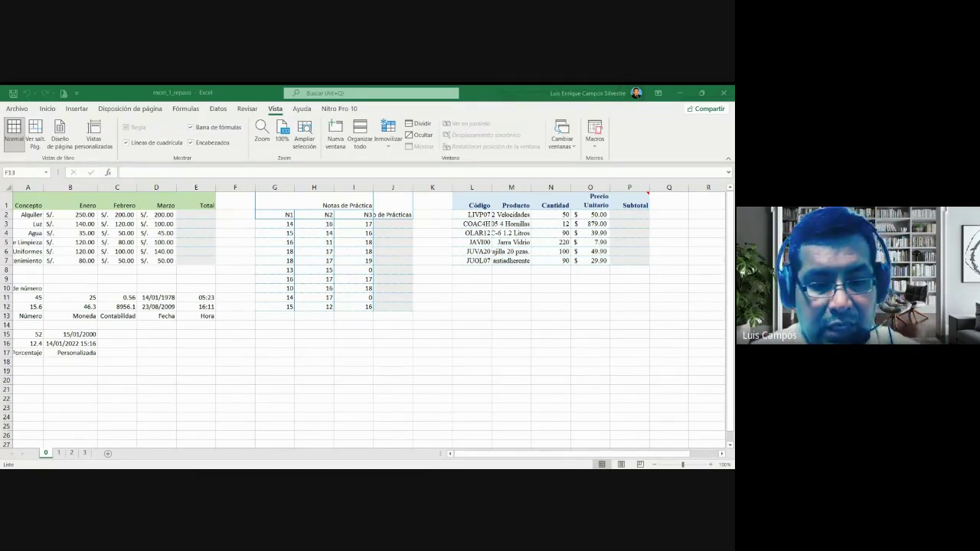
key("alt+Tab")
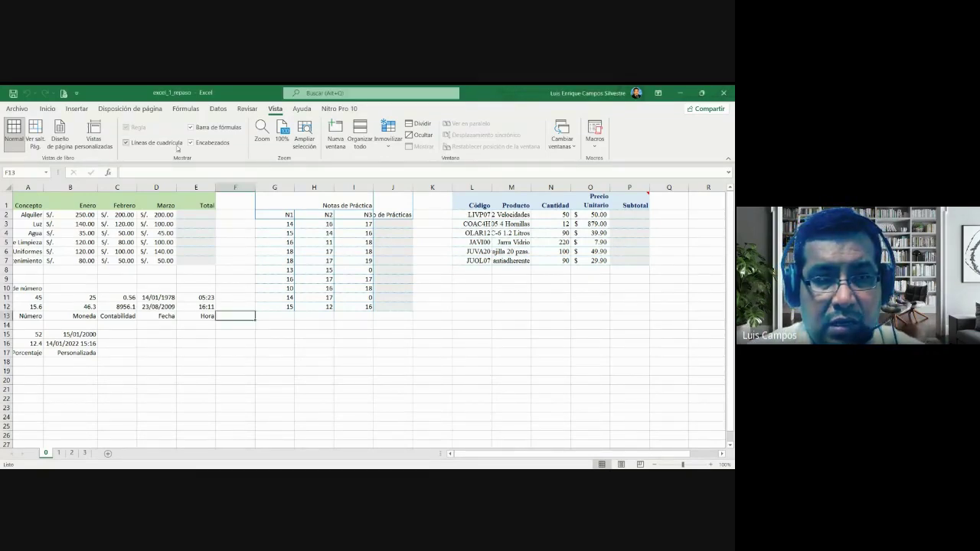
Look through the exercises on sheets 1, 2 and 3, and return to sheet 0.
left_click(47, 109)
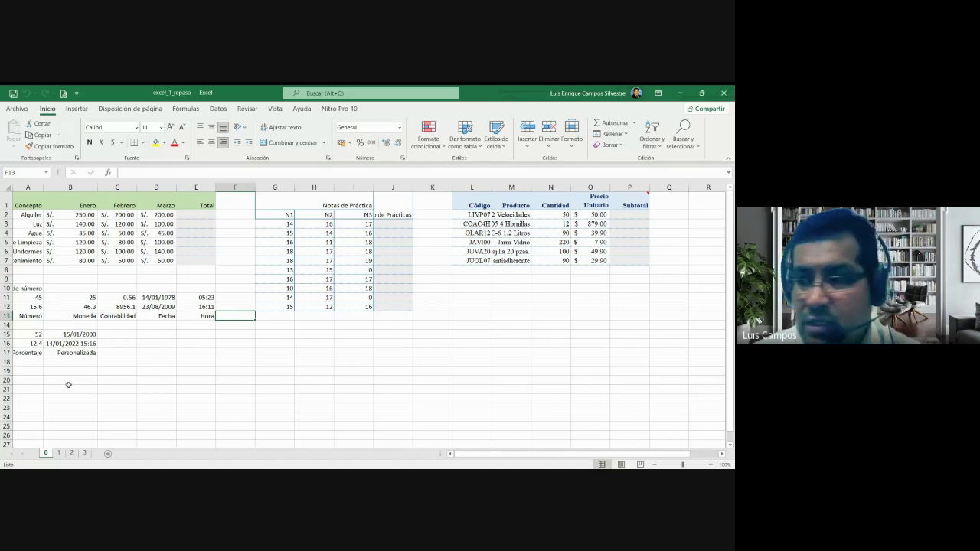
left_click(59, 453)
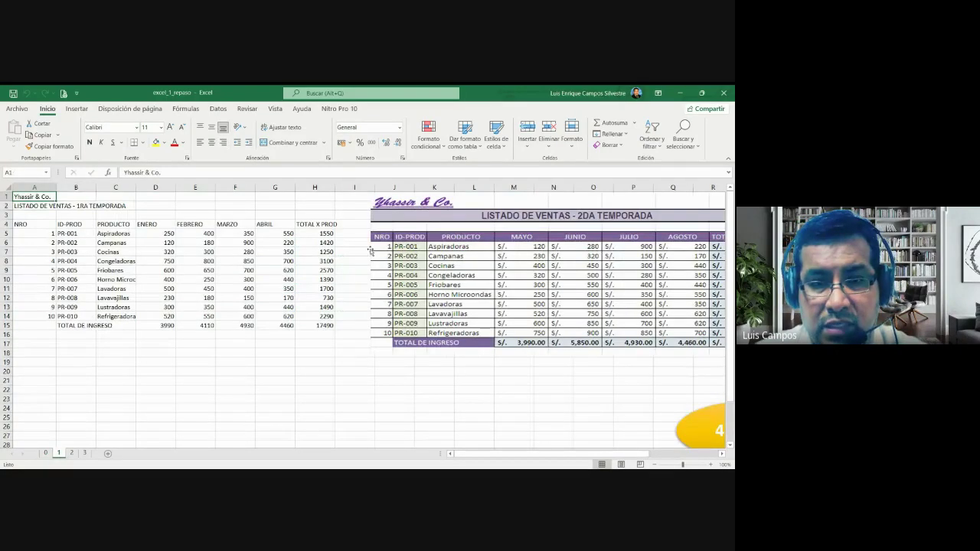
left_click(429, 254)
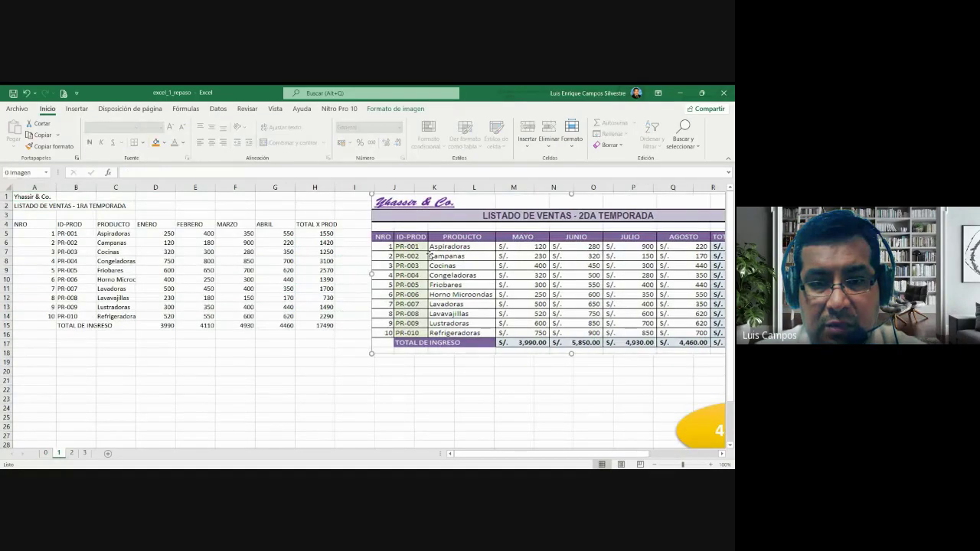
left_click(72, 453)
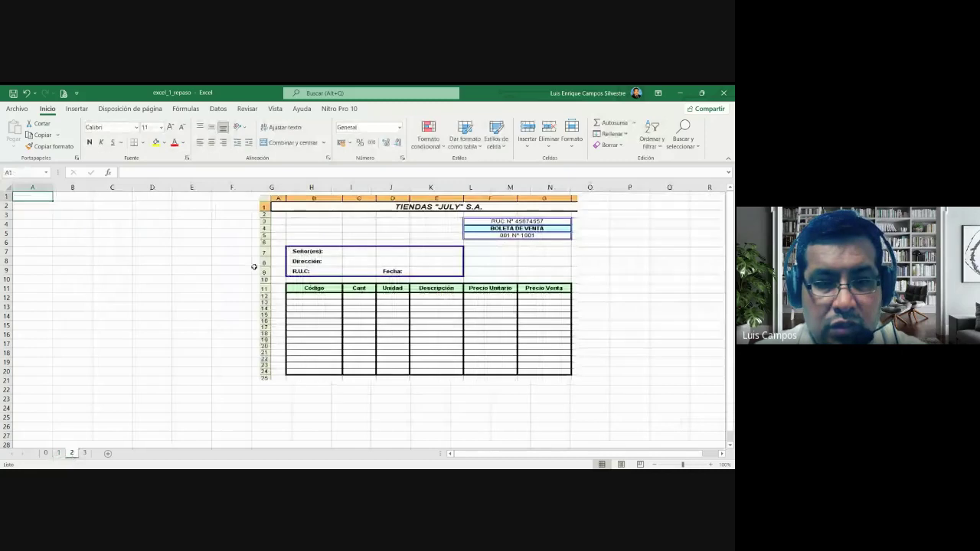
left_click(86, 453)
left_click(46, 453)
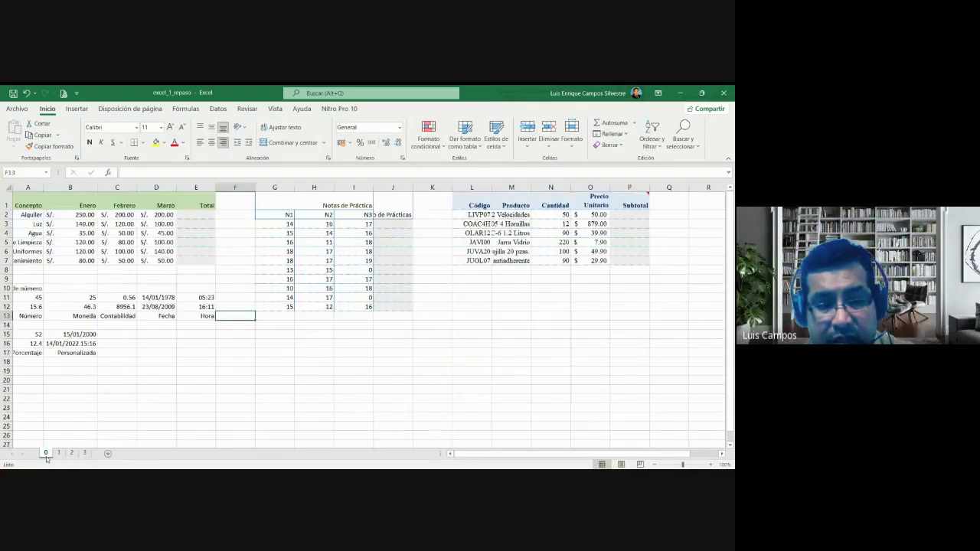
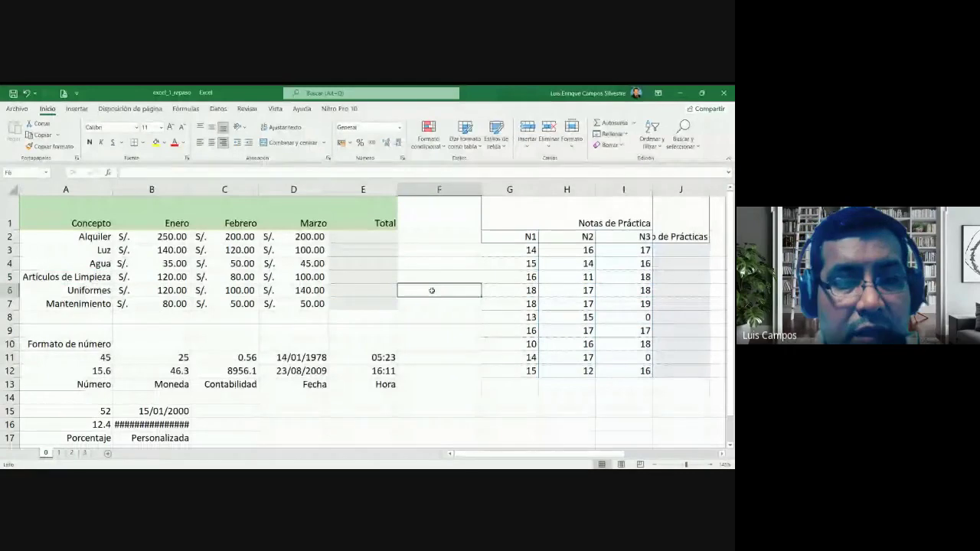
Widen column B enough to fit the full date and time in cell B16.
left_click(370, 274)
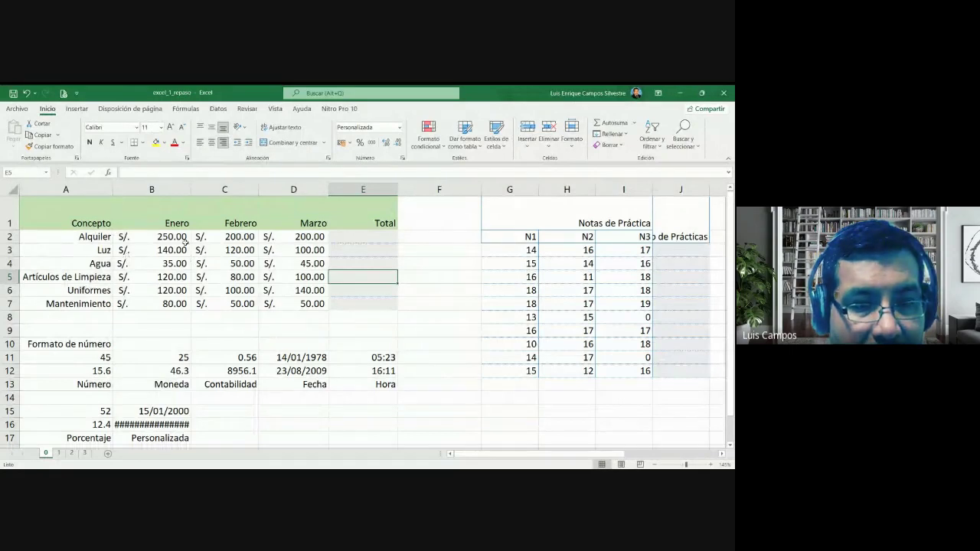
scroll(155, 241, "down", 3)
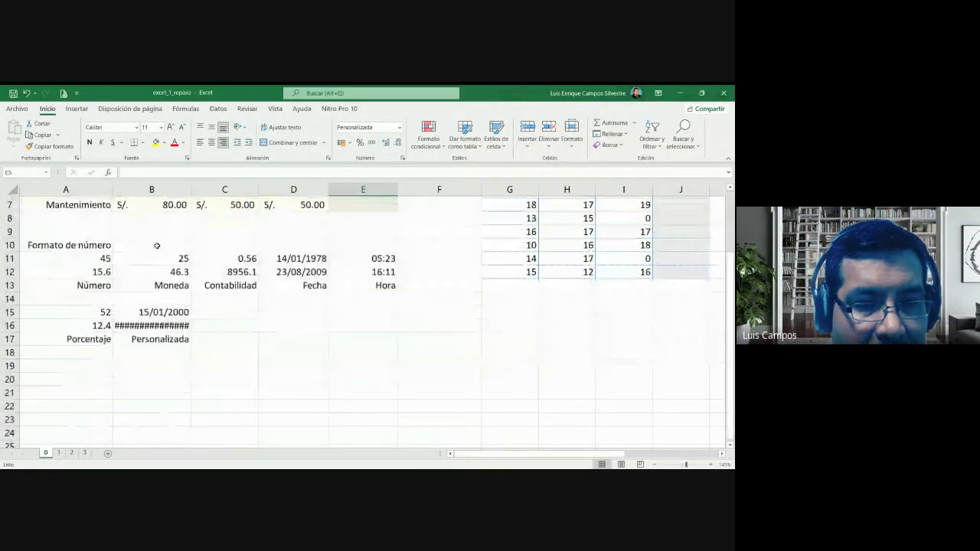
left_click(133, 284)
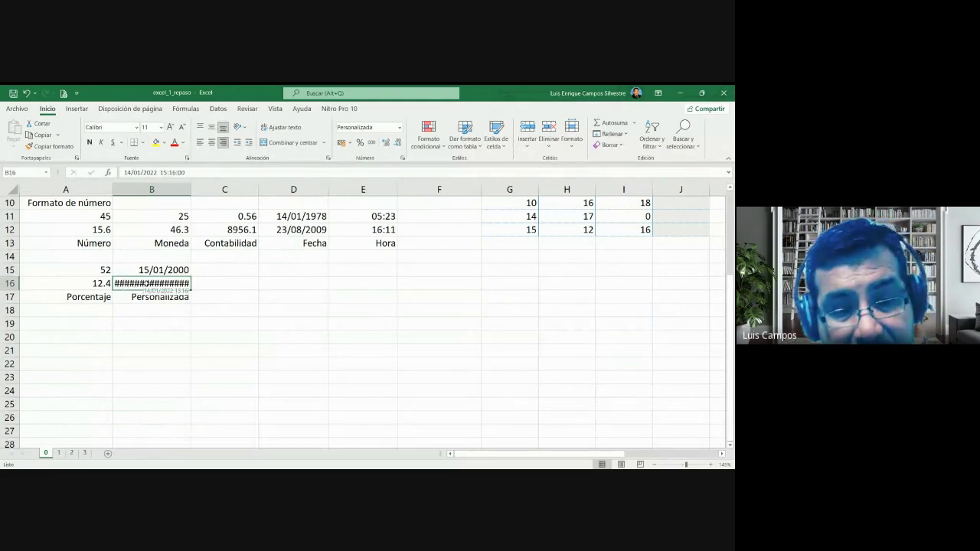
scroll(192, 264, "up", 3)
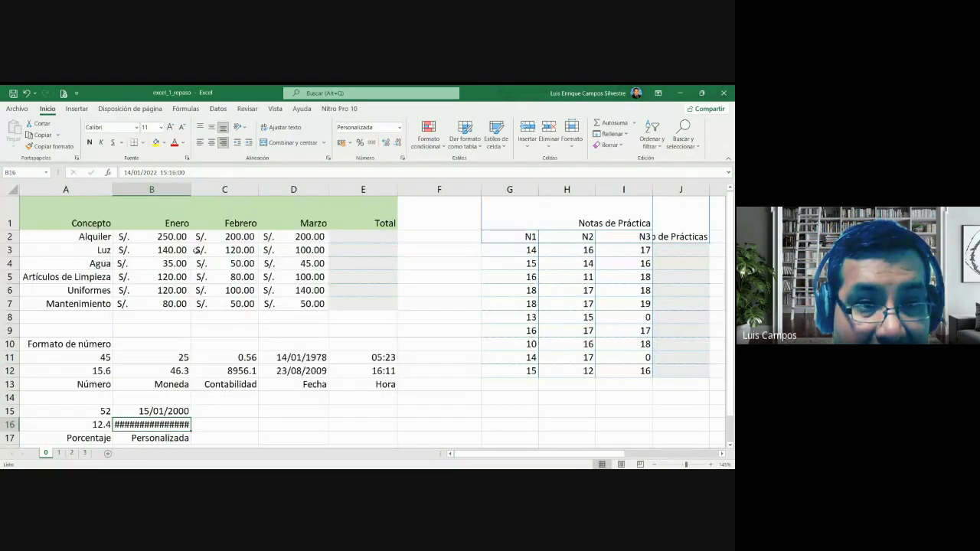
left_click_drag(190, 193, 209, 191)
scroll(210, 205, "down", 2)
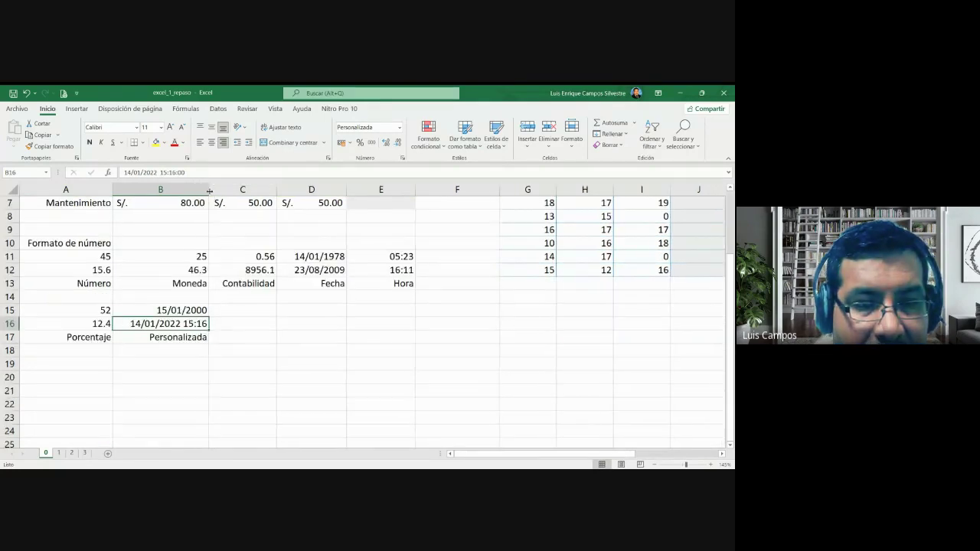
left_click(232, 340)
left_click(234, 348)
scroll(341, 331, "up", 2)
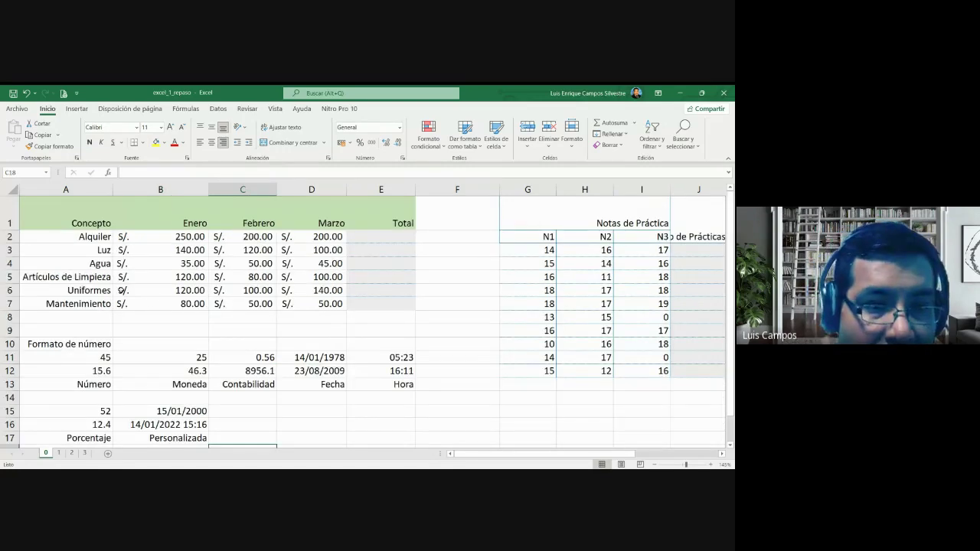
Widen column A slightly and narrow column B to just fit the monthly amounts.
mouse_move(114, 191)
left_mouse_down()
mouse_move(61, 190)
mouse_move(124, 191)
mouse_move(115, 189)
left_mouse_up()
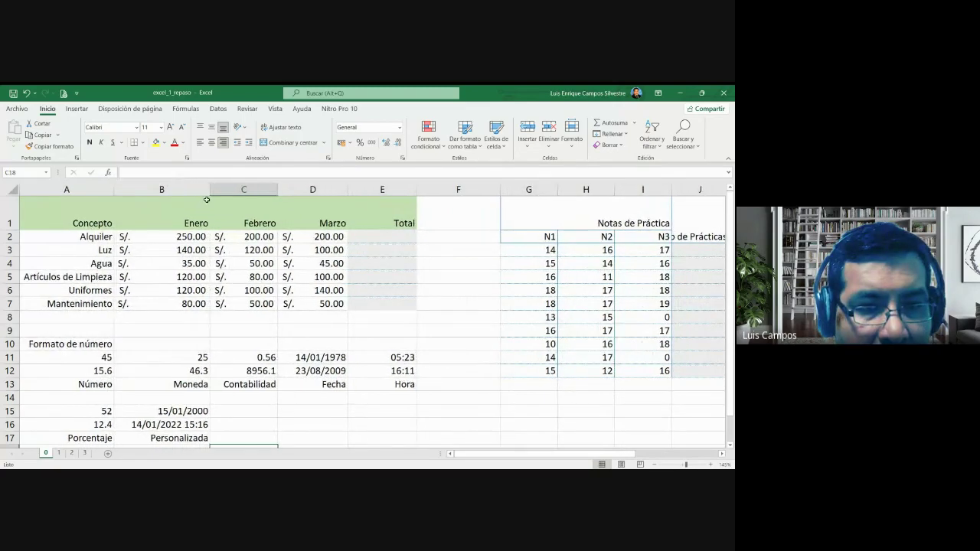
left_click_drag(210, 189, 183, 199)
Examine the extent of the expense table and the concepts listed in column A down to Mantenimiento.
left_click_drag(69, 218, 371, 300)
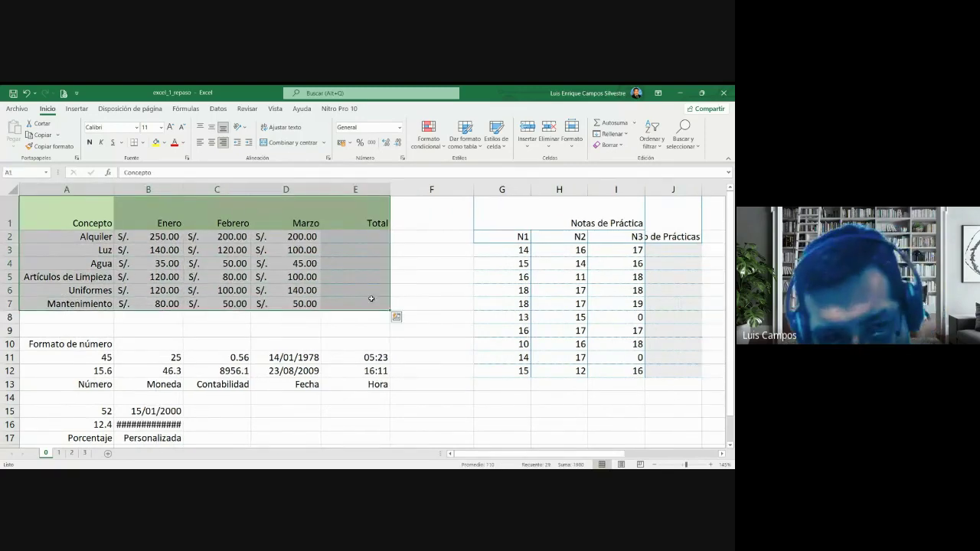
left_click(342, 321)
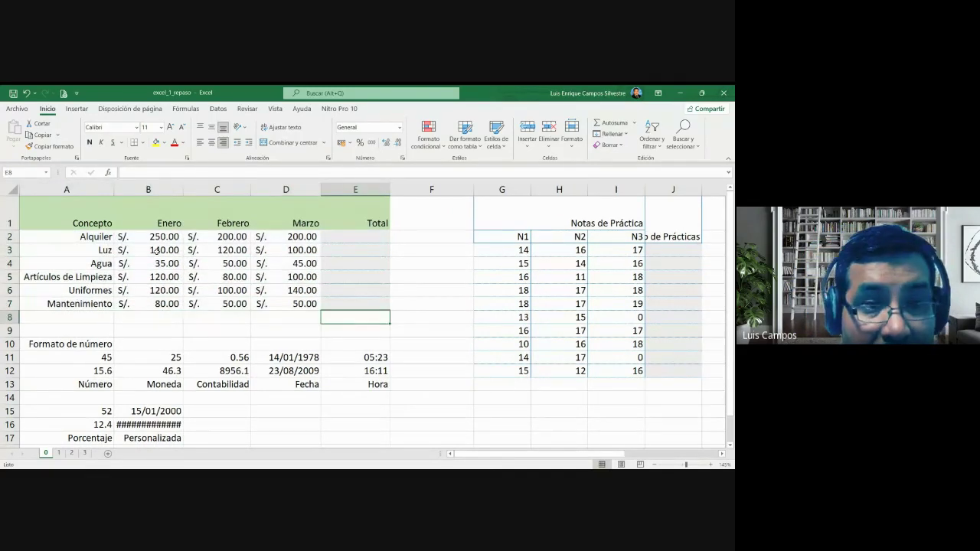
left_click(158, 223)
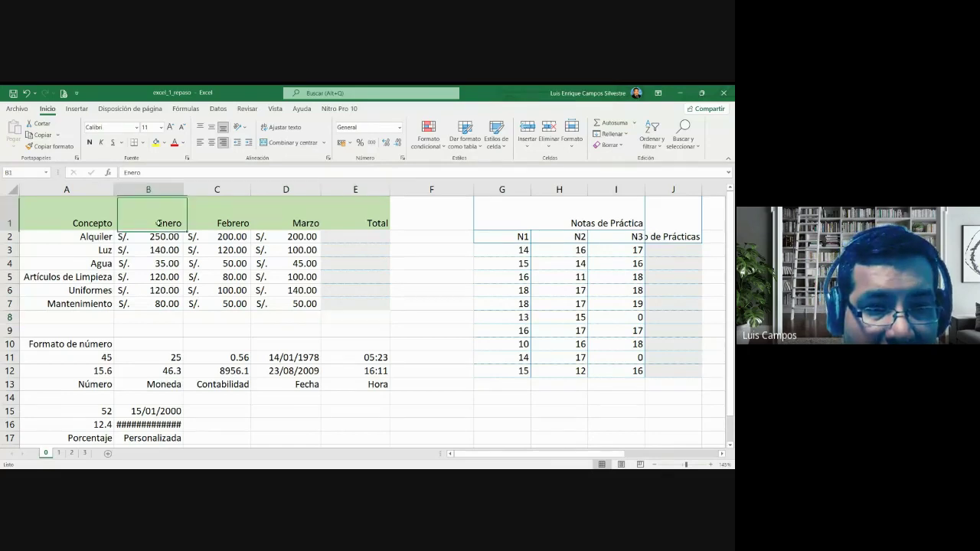
left_click(100, 250)
left_click(99, 264)
left_click(95, 278)
left_click(94, 291)
left_click(93, 304)
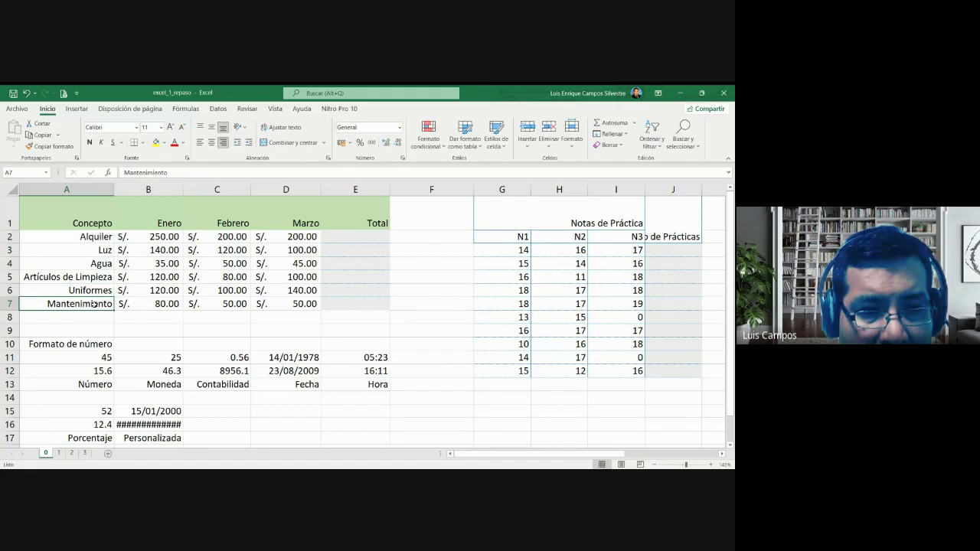
Examine the Enero to Marzo columns, the empty Total column and the Alquiler amounts in B2:D2.
left_click_drag(85, 222, 314, 306)
left_click_drag(148, 189, 275, 198)
left_click(257, 235)
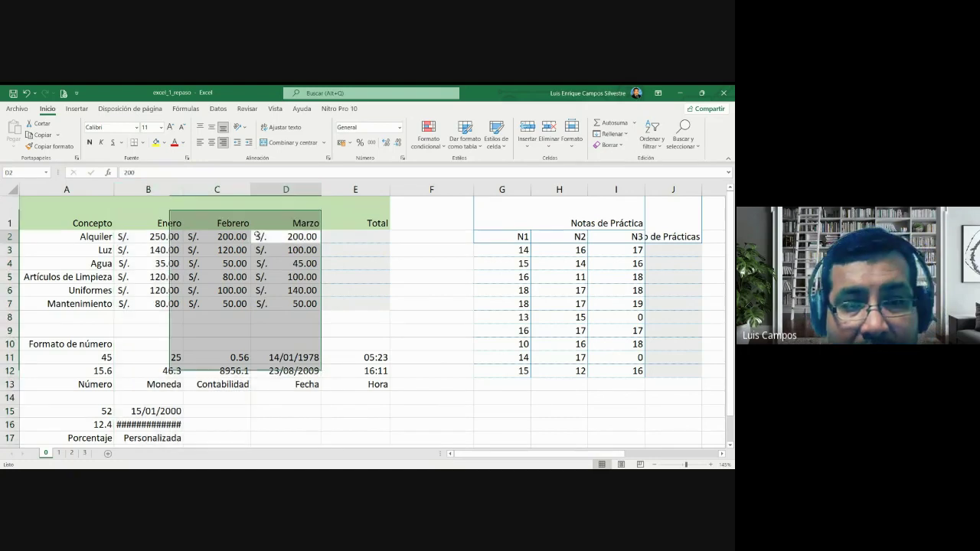
left_click_drag(152, 223, 287, 225)
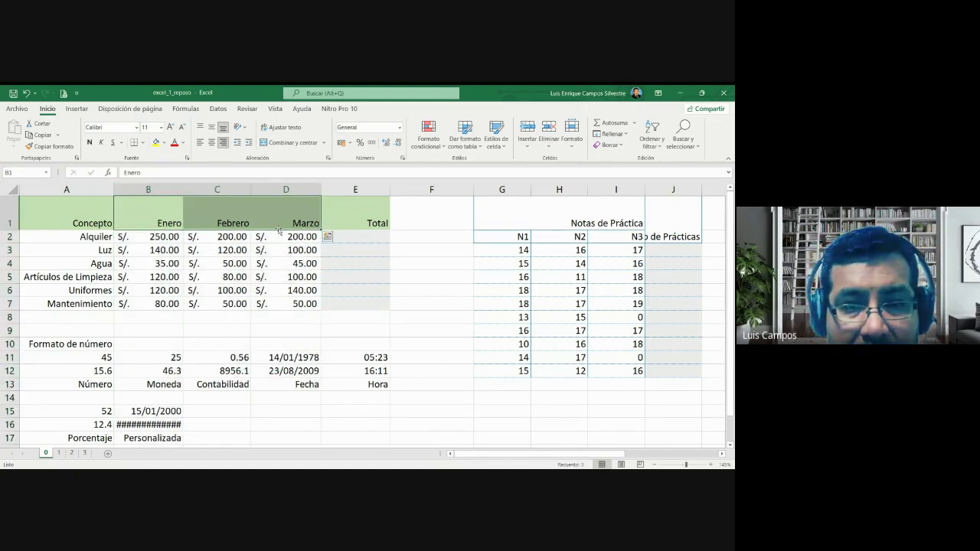
left_click(365, 233)
left_click(365, 224)
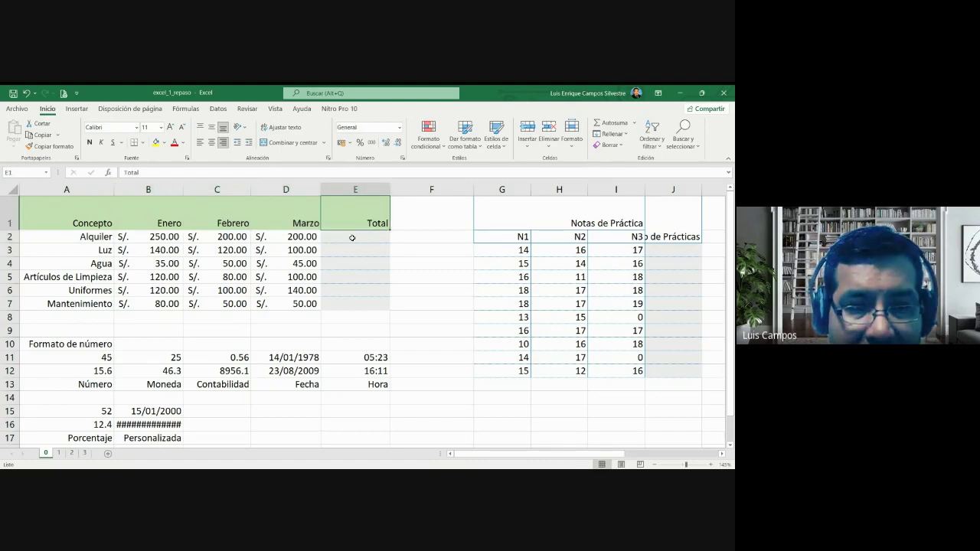
left_click(352, 237)
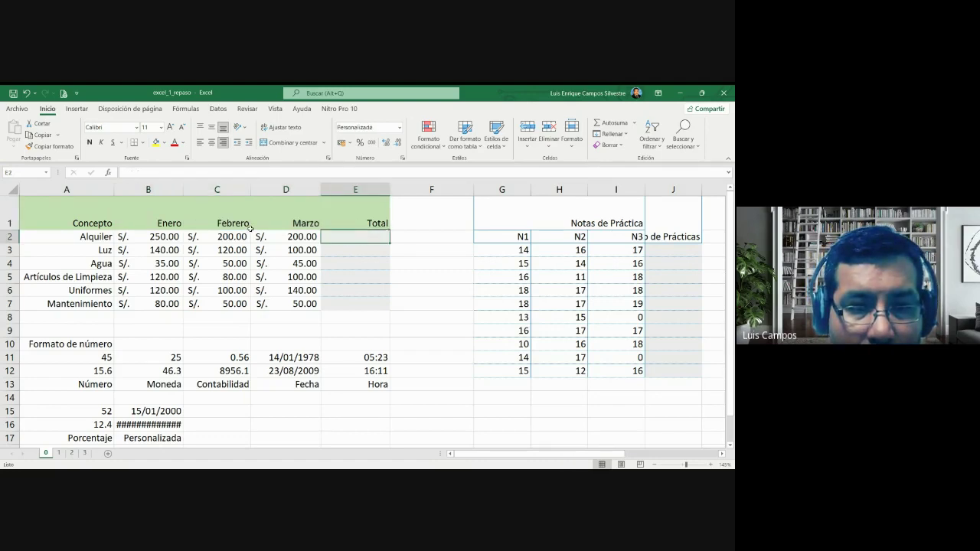
left_click(98, 240)
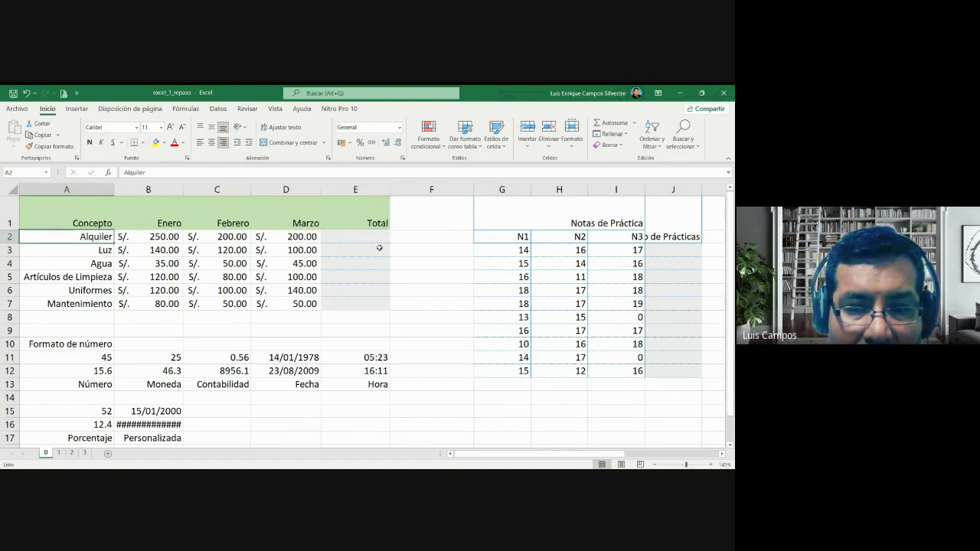
left_click_drag(174, 238, 283, 238)
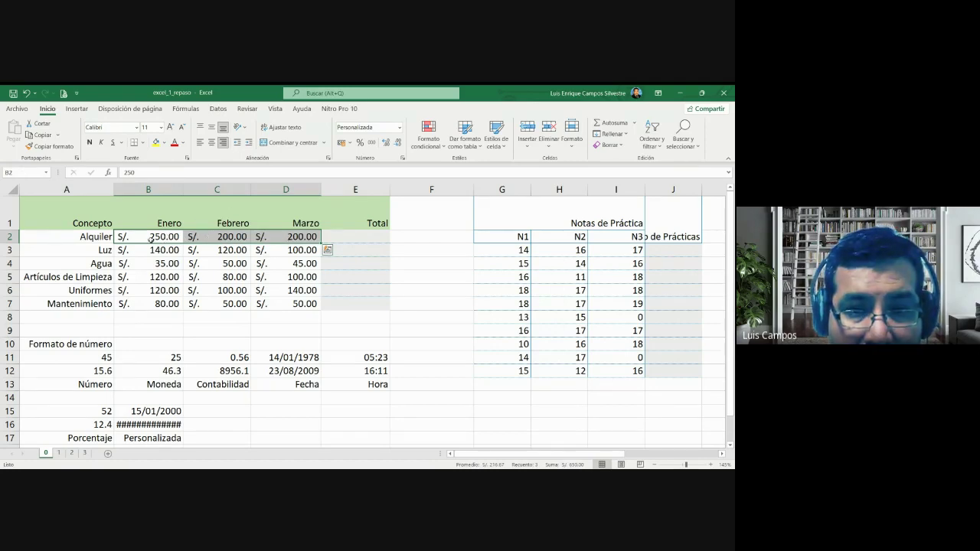
Widen column E to roughly twice its width, leaving room for the Total formula in E2.
key("Right")
key("Right")
key("Right")
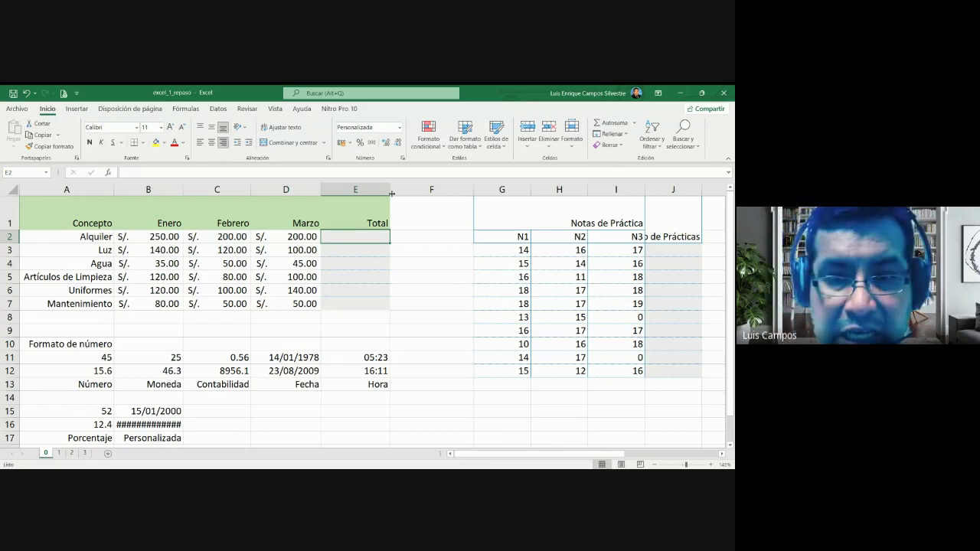
left_click_drag(390, 194, 473, 199)
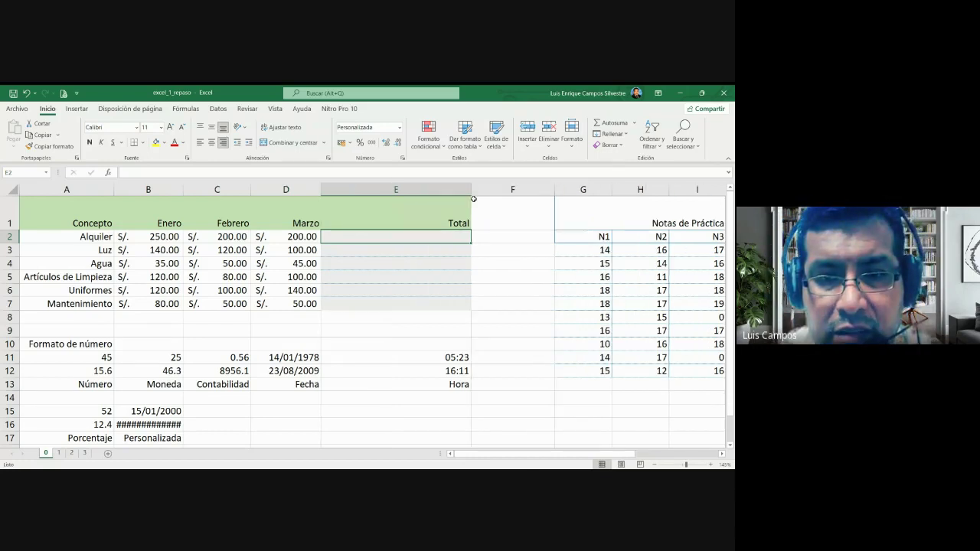
left_click(511, 273)
type("=")
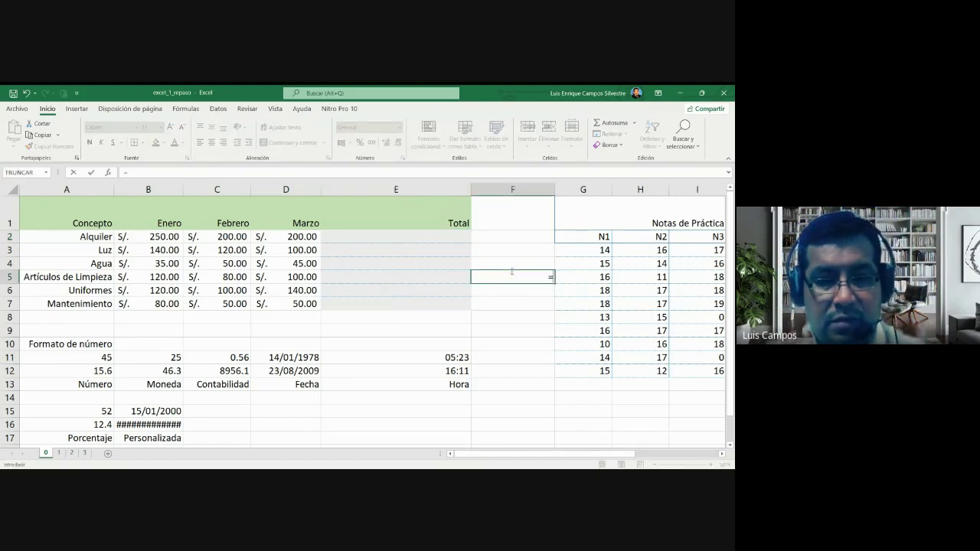
key("Escape")
Enter the formula =B2+C2+D2 in cell E2 to total Alquiler across Enero, Febrero and Marzo.
left_click(442, 236)
type("=")
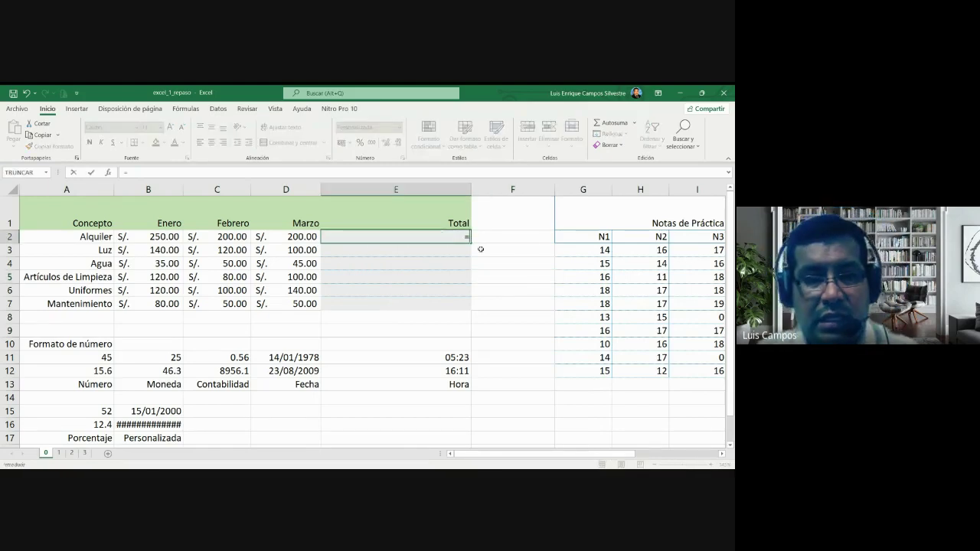
left_click(168, 240)
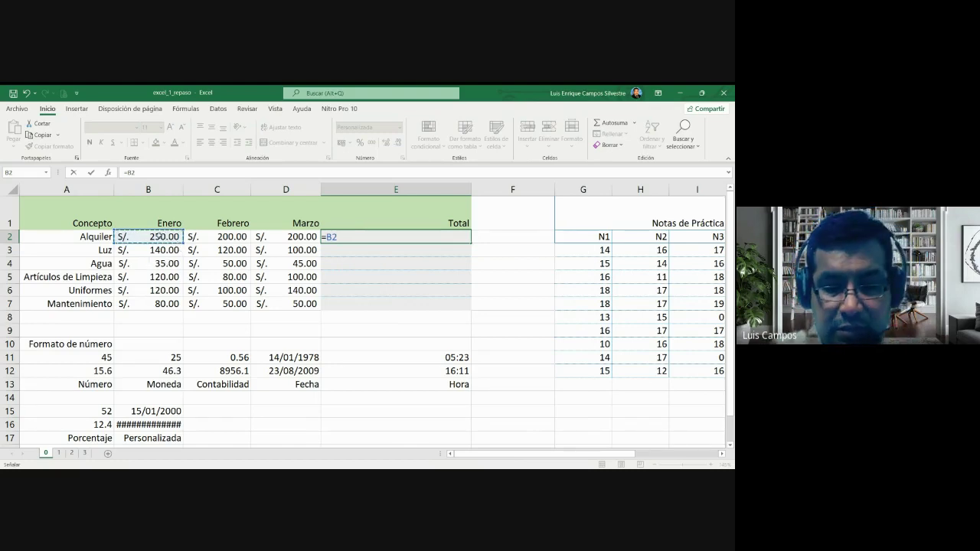
type("+")
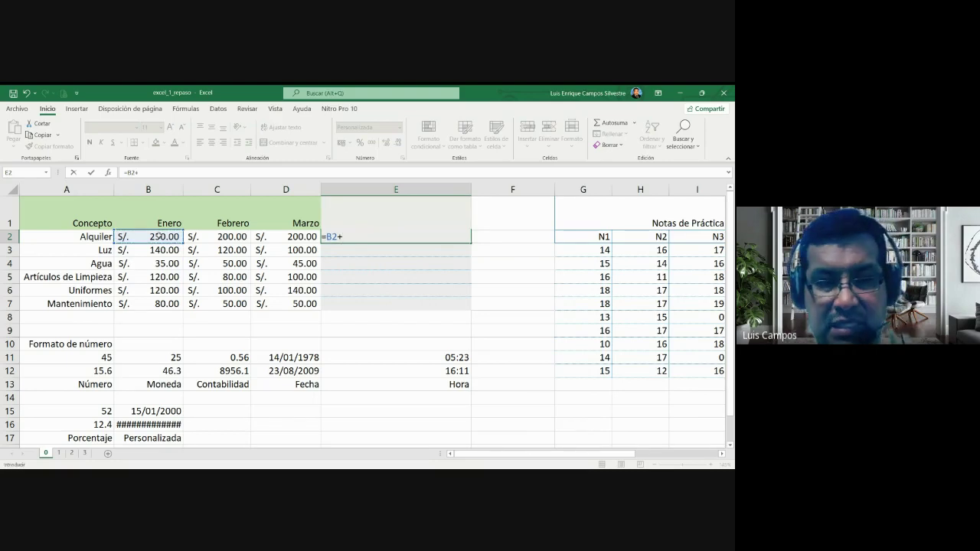
left_click(212, 239)
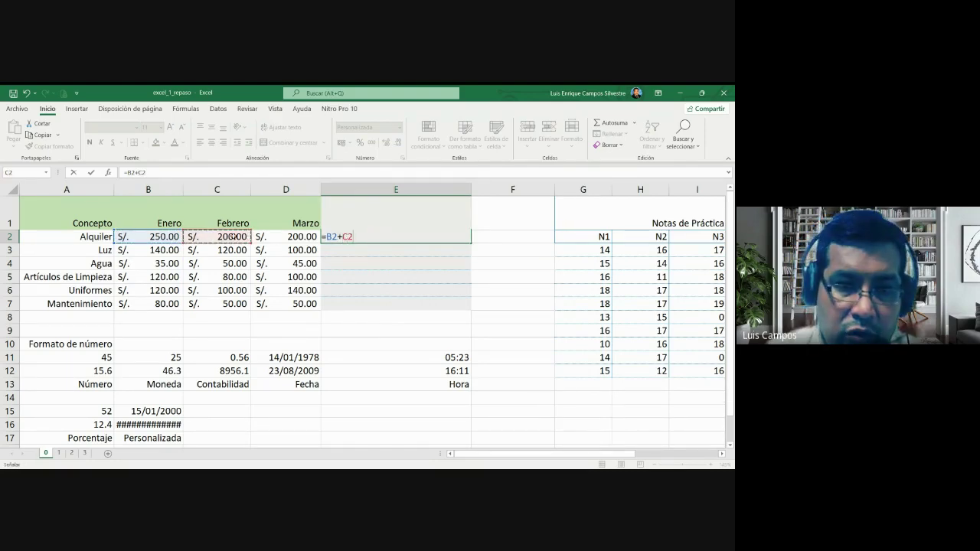
type("+")
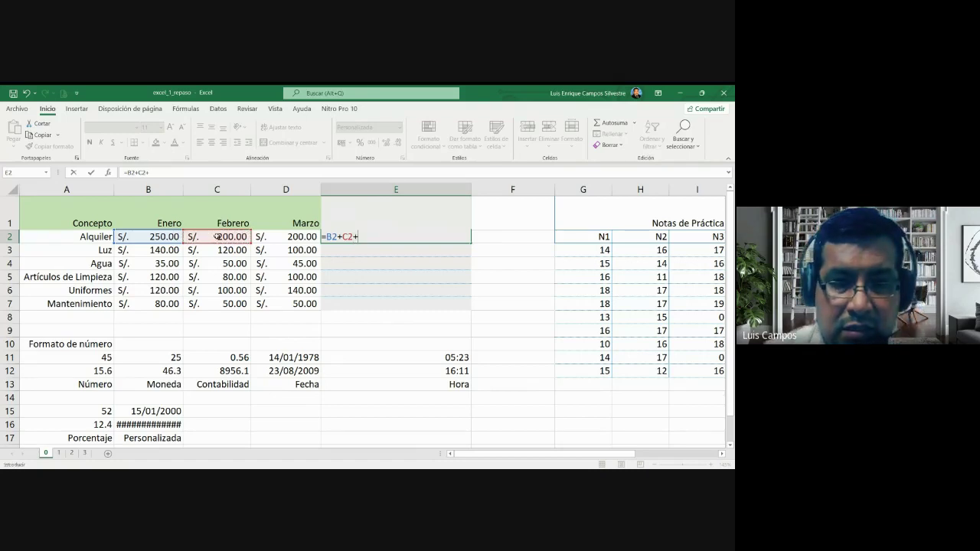
left_click(272, 243)
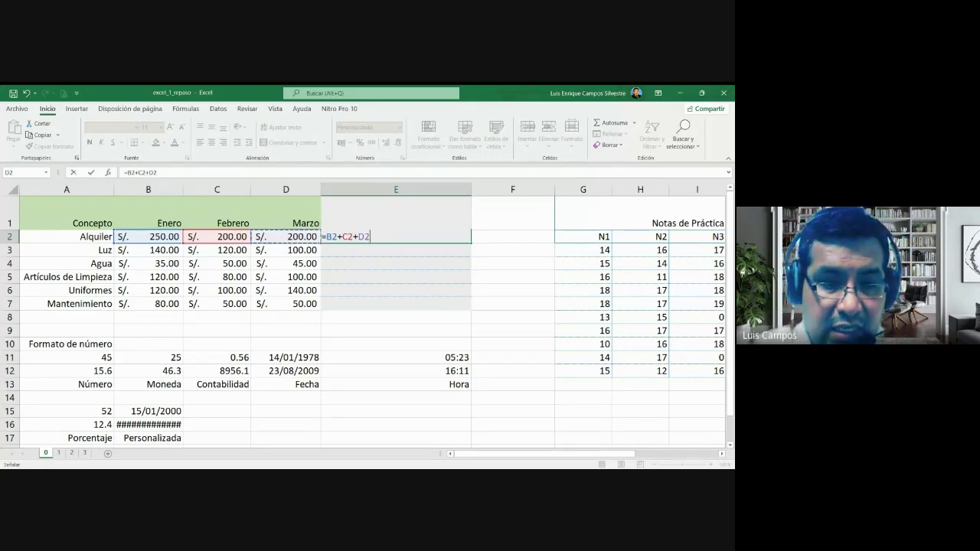
key("Return")
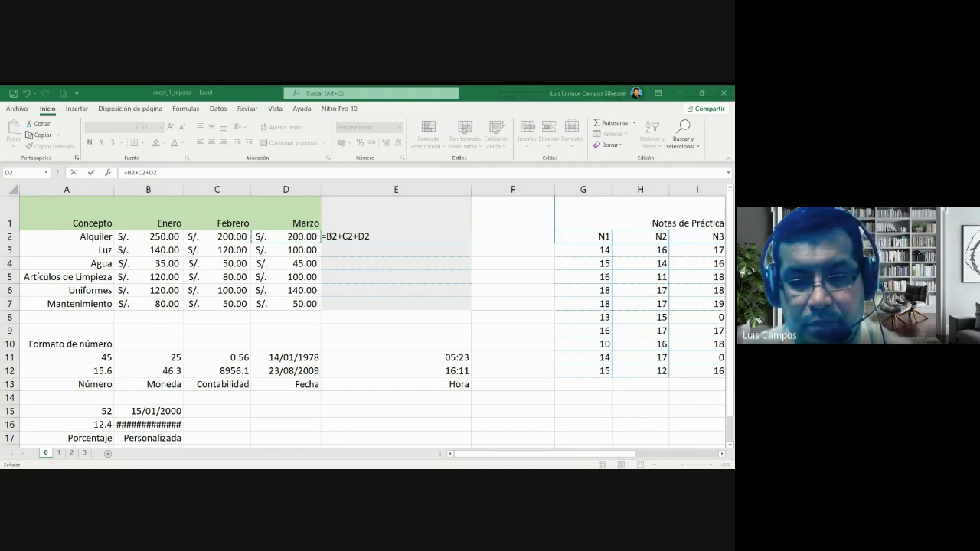
key("F2")
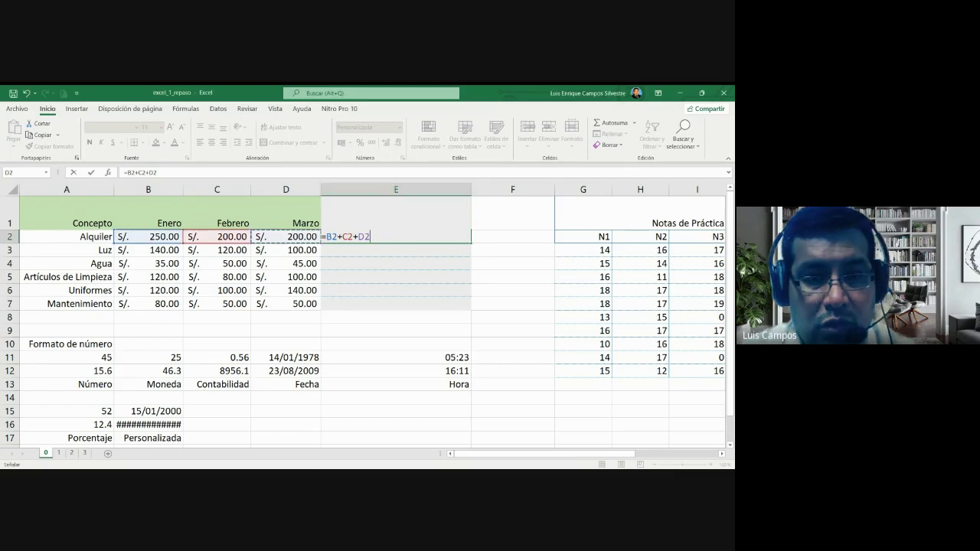
key("Escape")
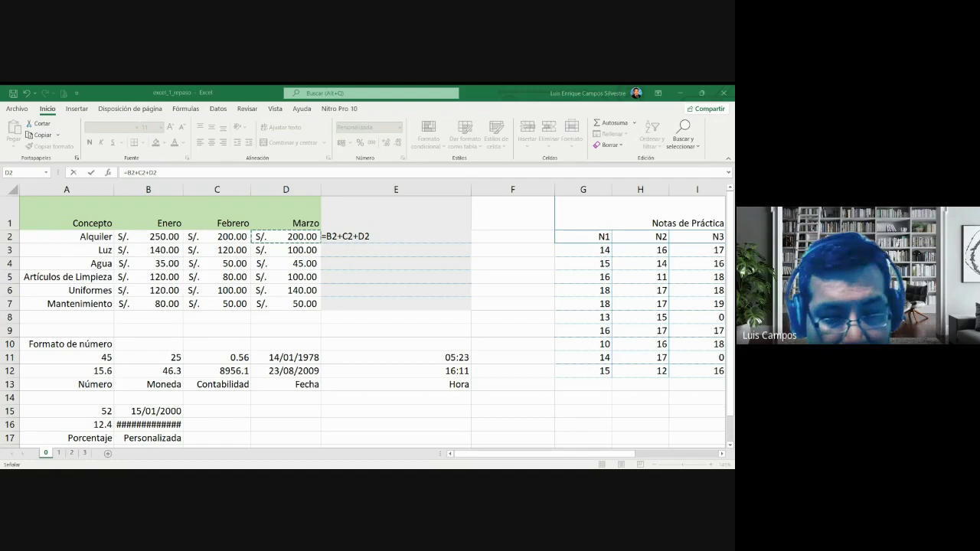
key("F2")
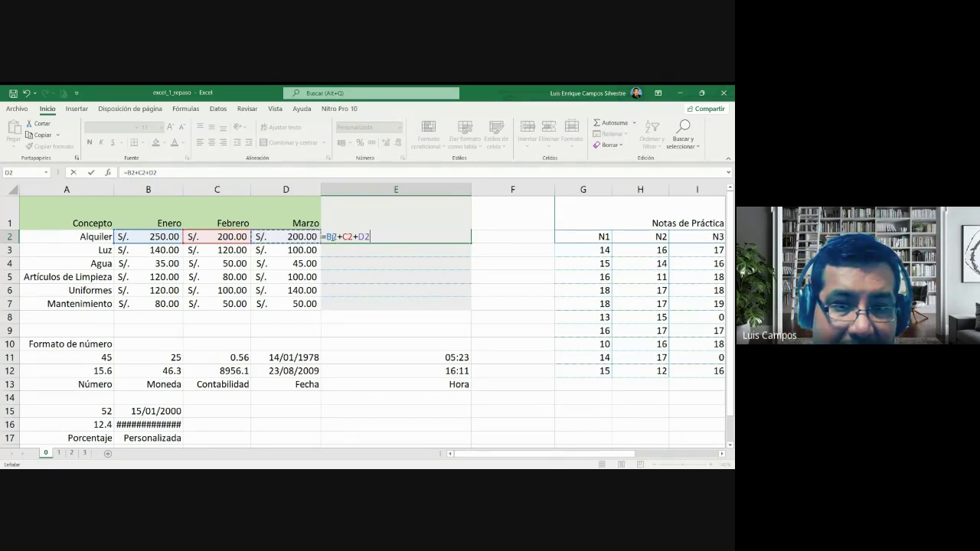
left_click(331, 236)
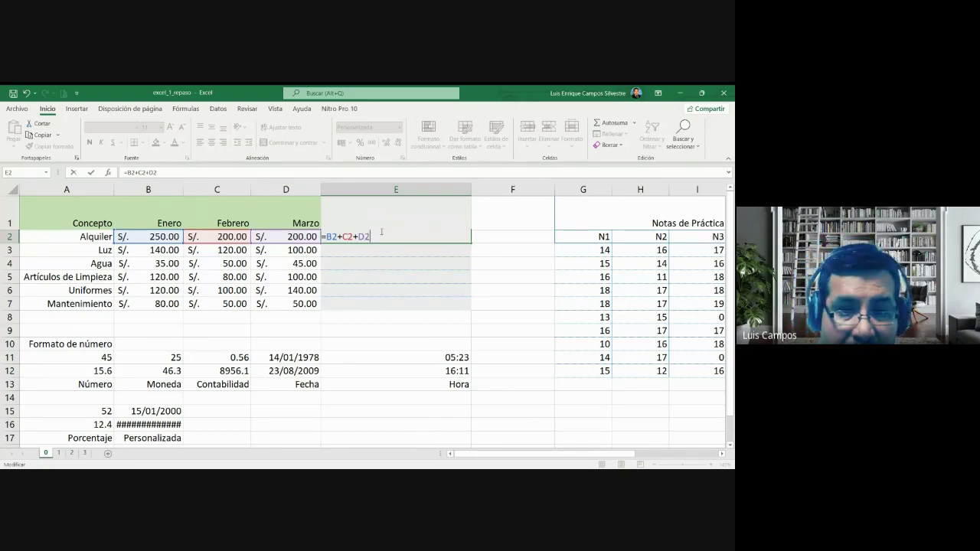
key("Return")
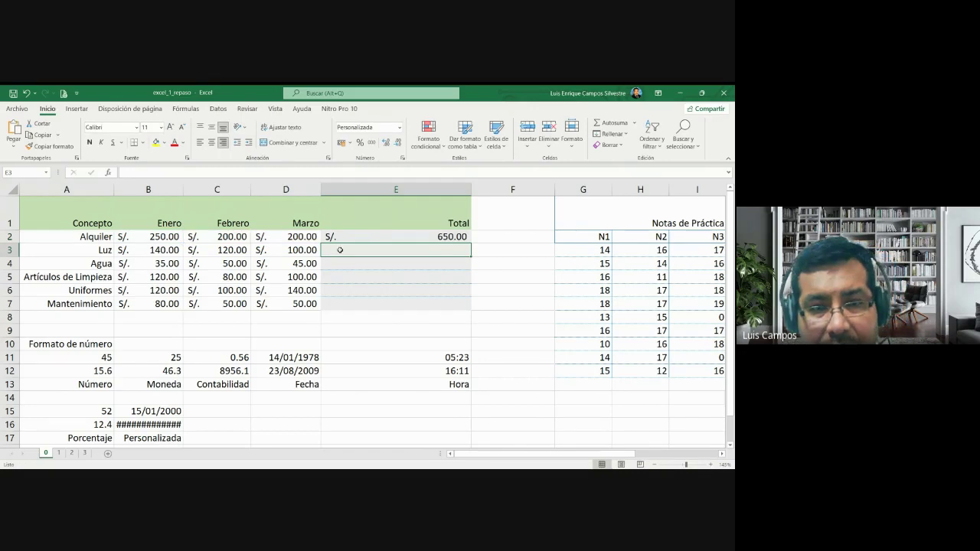
Review the formula behind the Alquiler total in E2 without changing it.
left_click(356, 238)
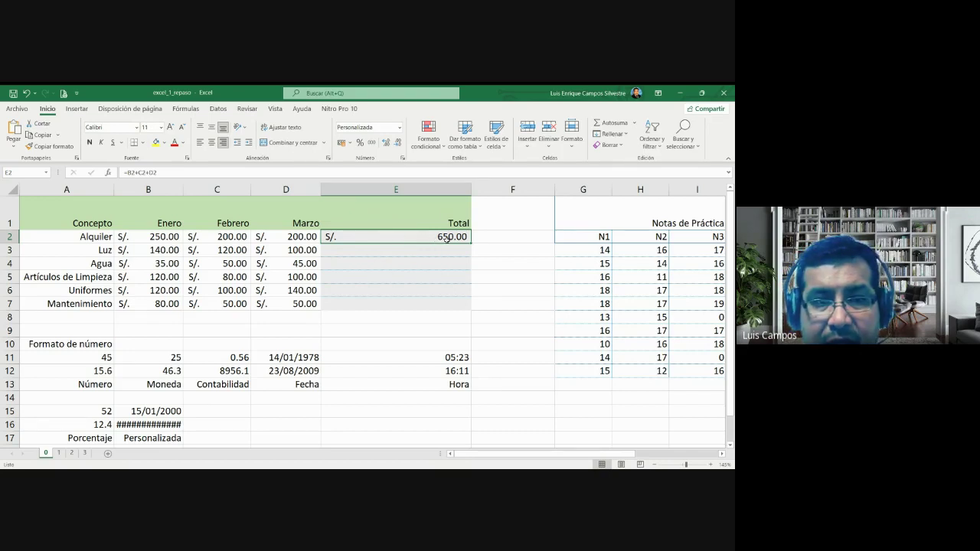
left_click(172, 172)
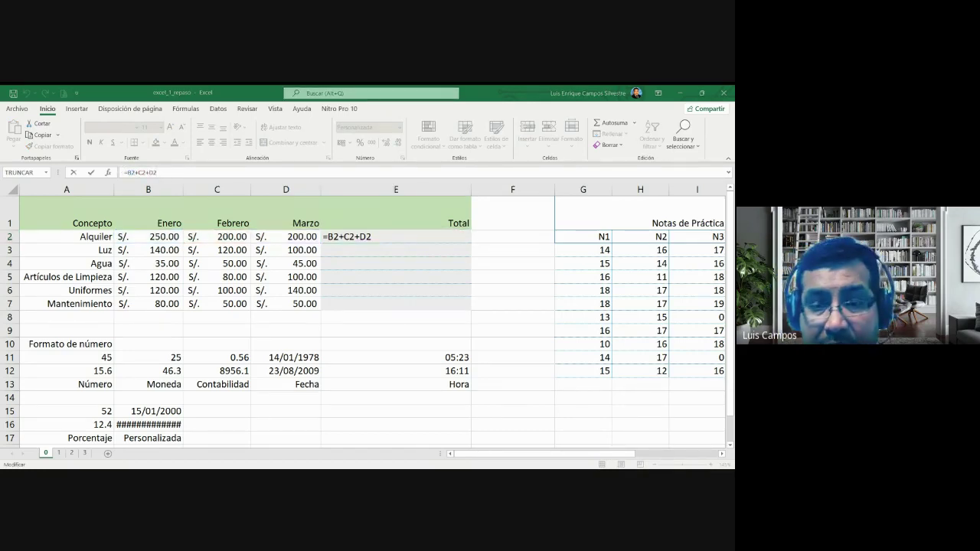
key("Return")
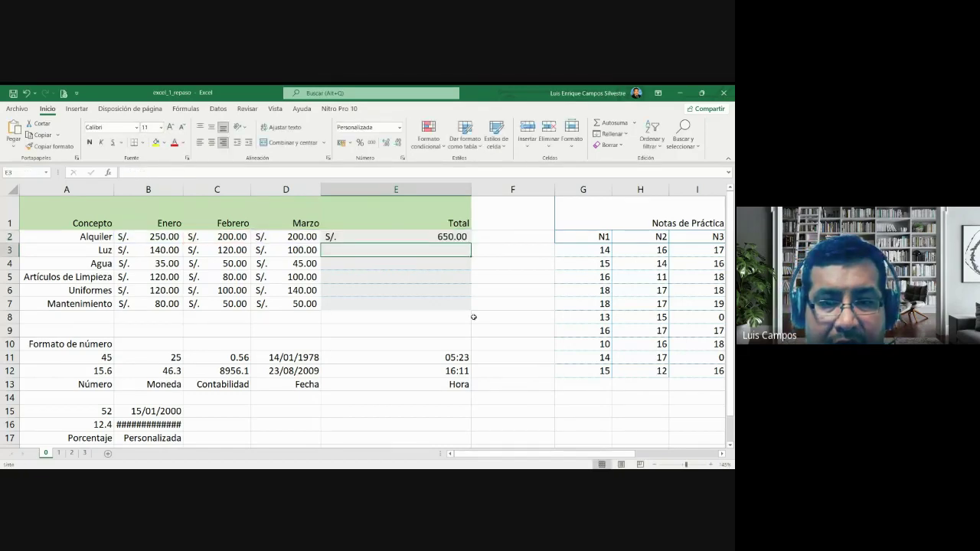
Narrow column E to fit its amounts and fill the Alquiler total formula from E2 down through E7.
left_click(412, 239)
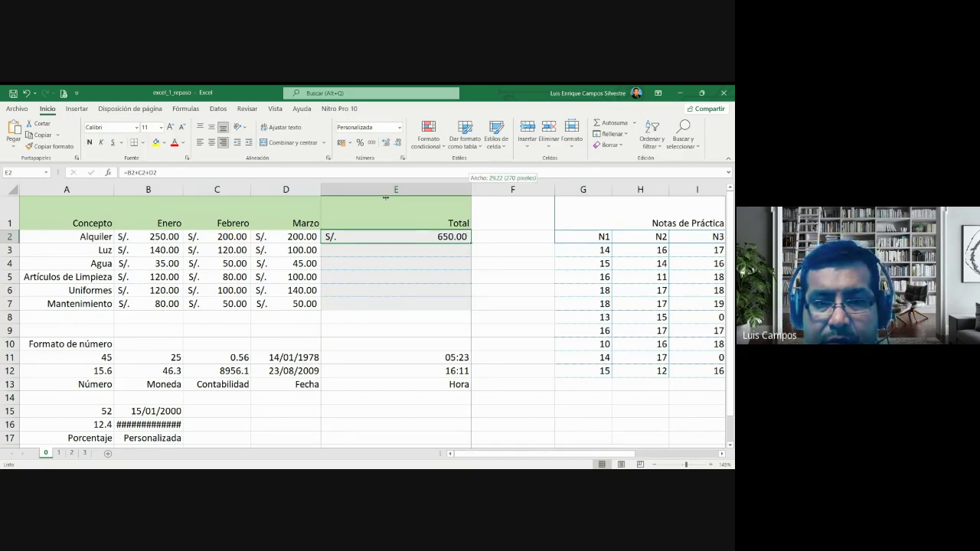
left_click_drag(468, 189, 387, 189)
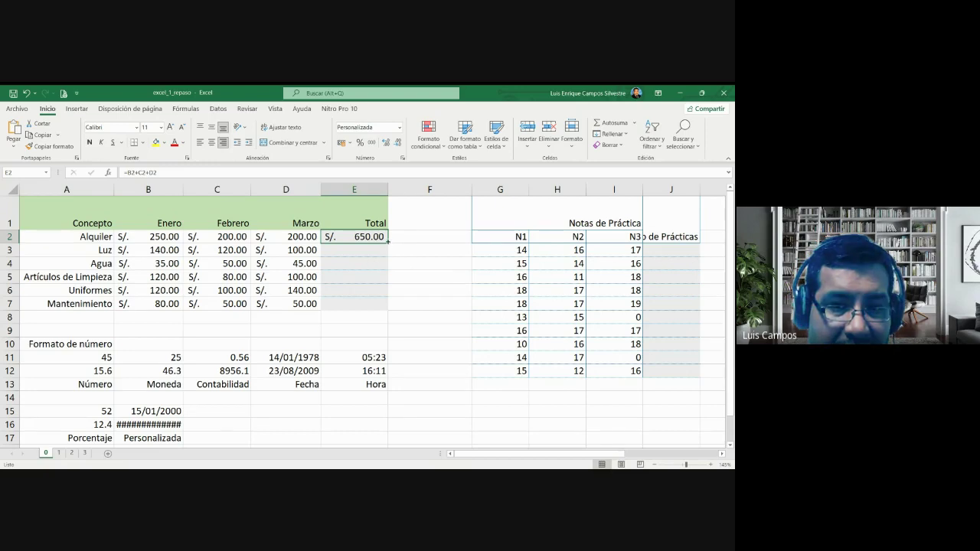
left_click(376, 264)
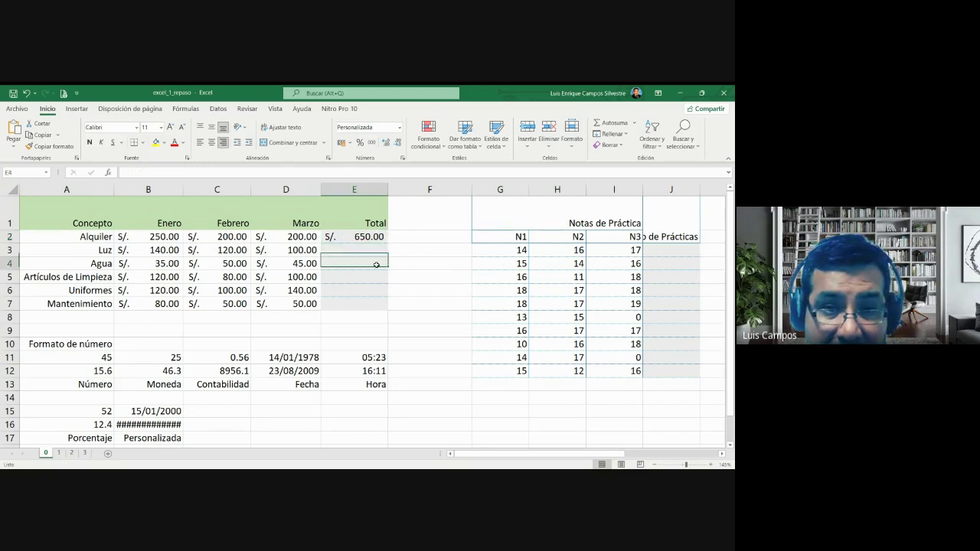
left_click(377, 238)
left_click(430, 330)
left_click(394, 299)
left_click(372, 248)
left_click(373, 237)
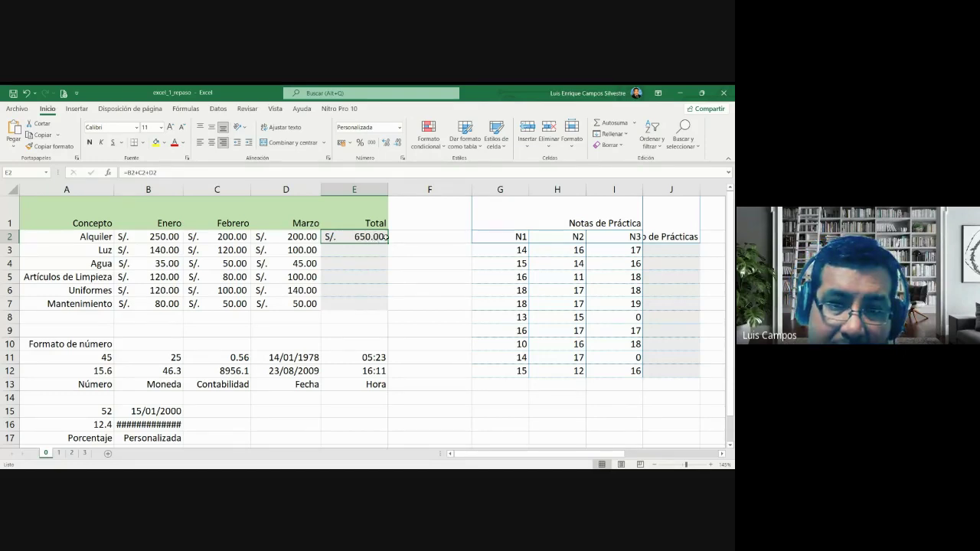
left_click_drag(388, 243, 384, 304)
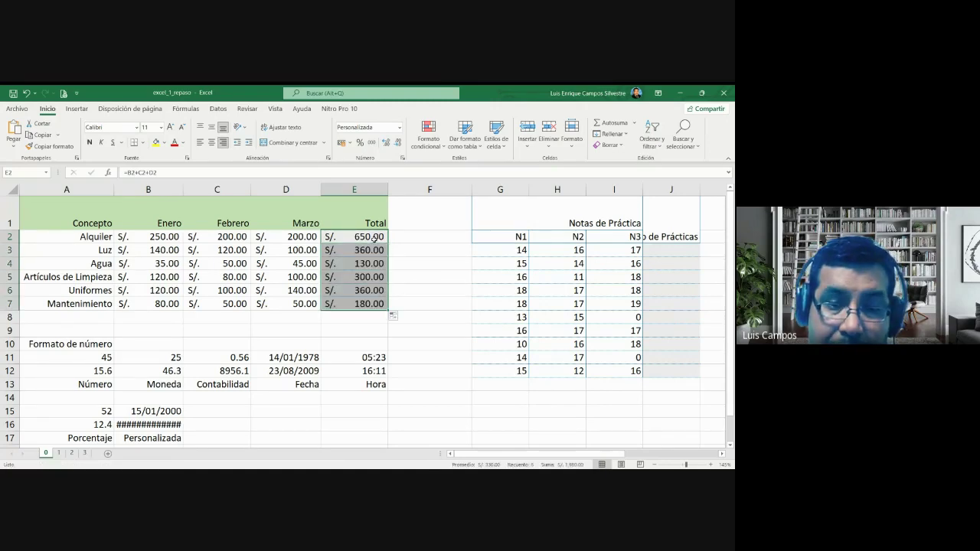
Check the row references in the copied Total formulas for Luz in E3 and Mantenimiento in E7.
left_click(353, 249)
double_click(357, 250)
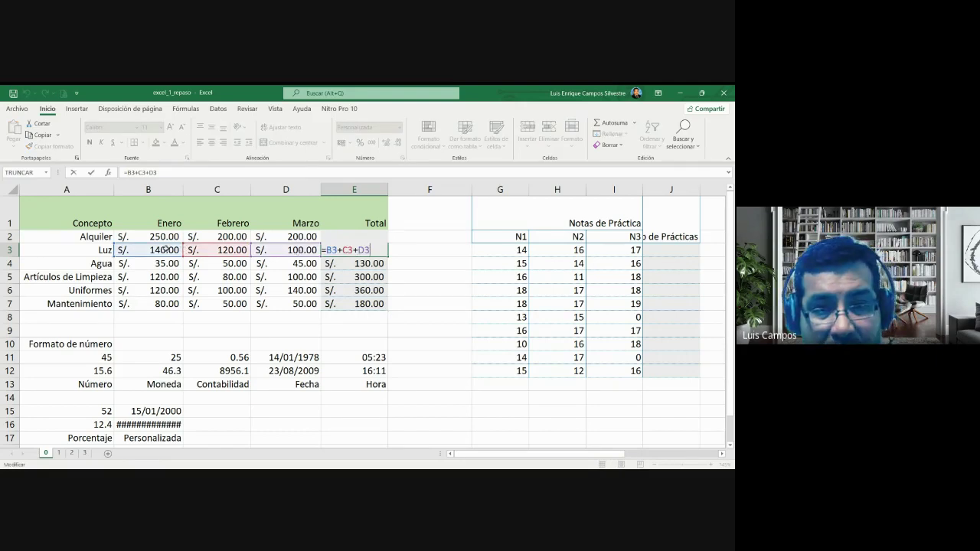
key("Return")
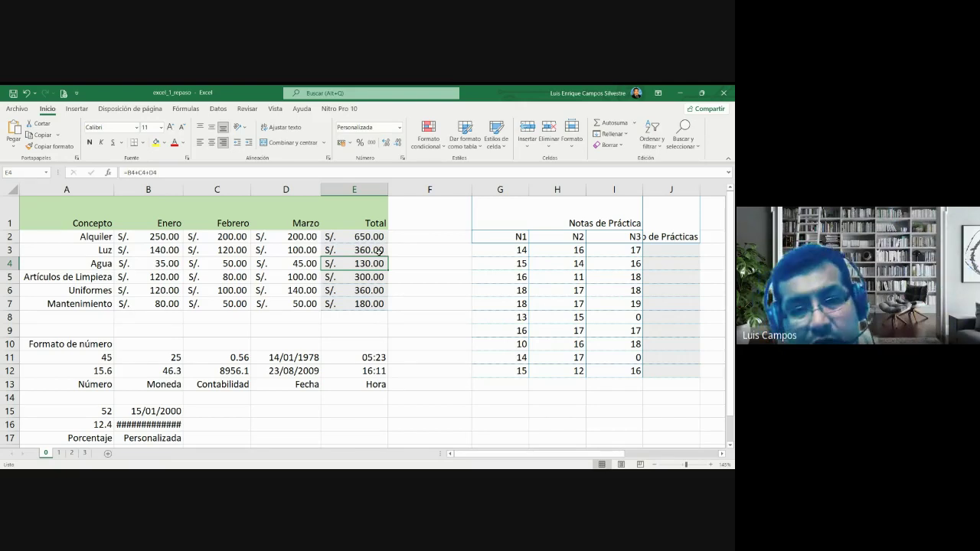
left_click(372, 303)
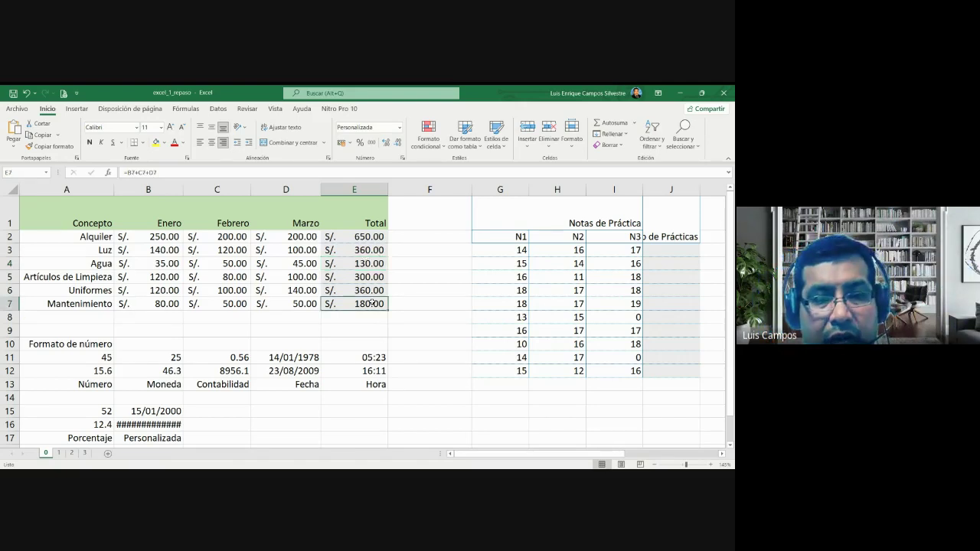
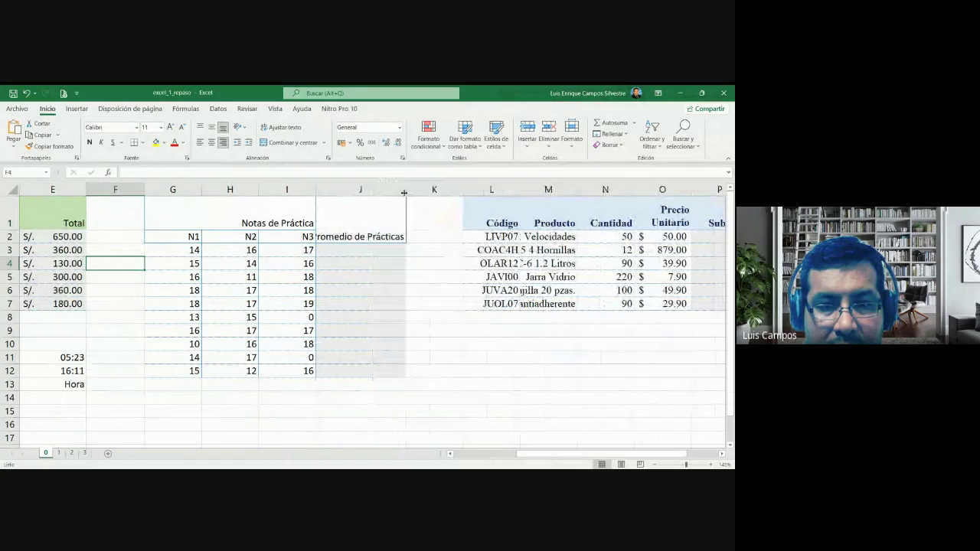
Widen column J until the full Promedio de Prácticas heading fits.
left_click_drag(404, 192, 442, 192)
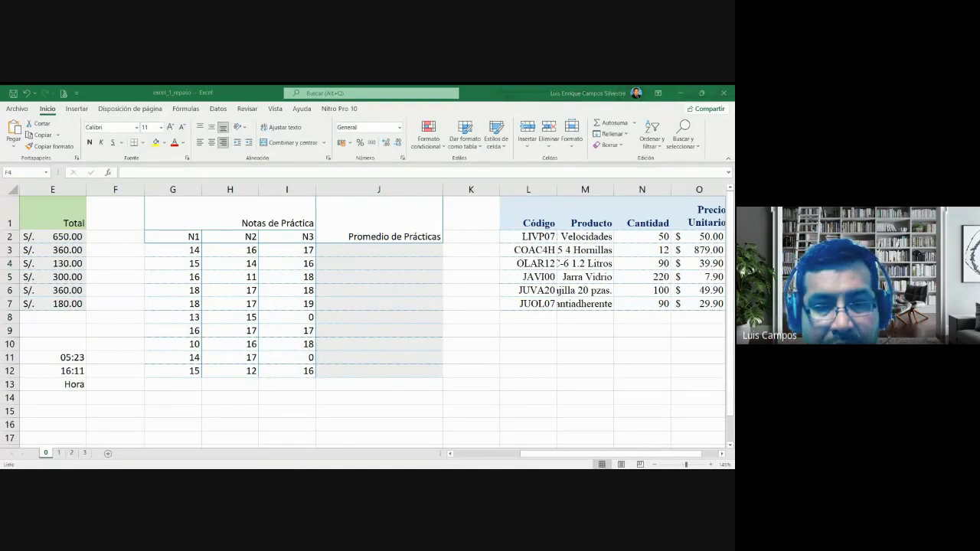
key("alt+Tab")
left_click(354, 254)
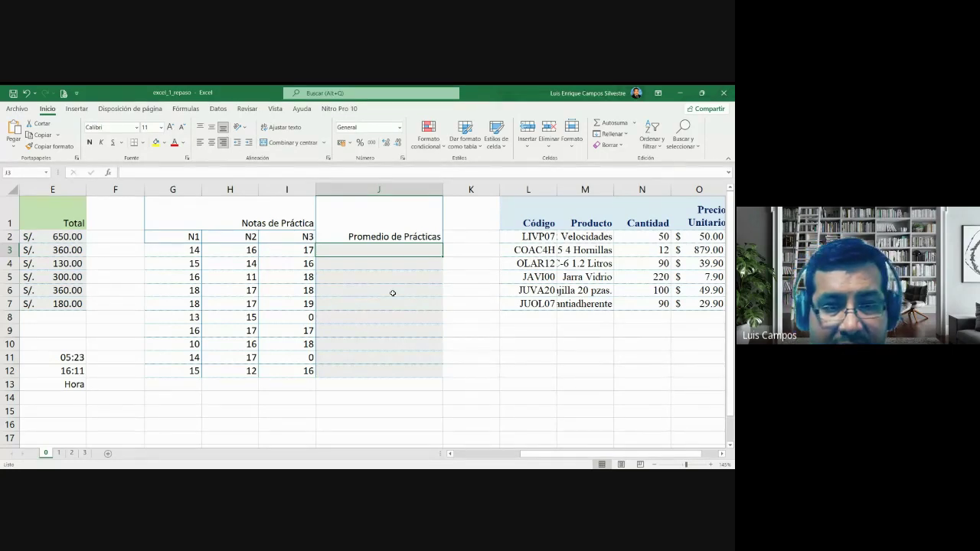
Enter the formula =(G3+H3+I3)/3 in J3 to average the first row's three practice grades.
left_click_drag(193, 252, 285, 251)
left_click(379, 249)
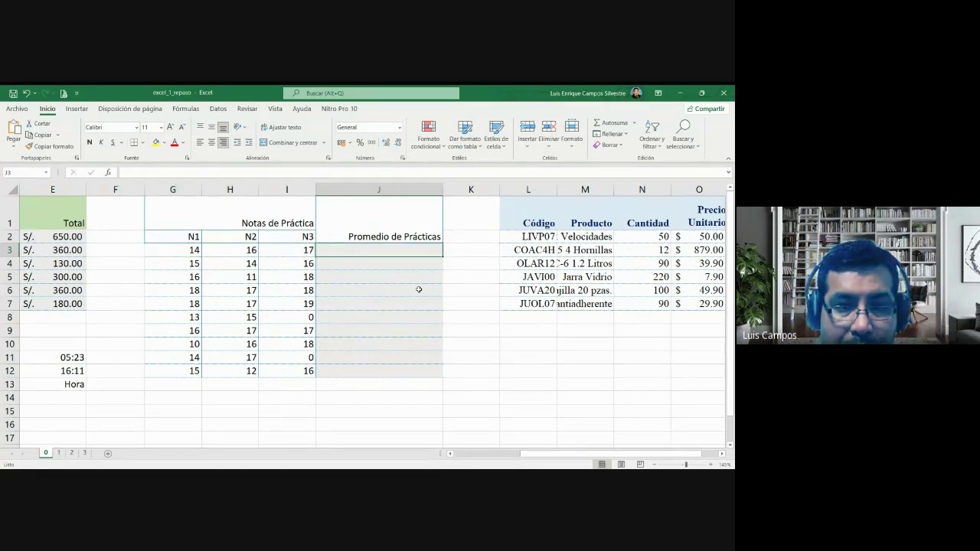
type("=")
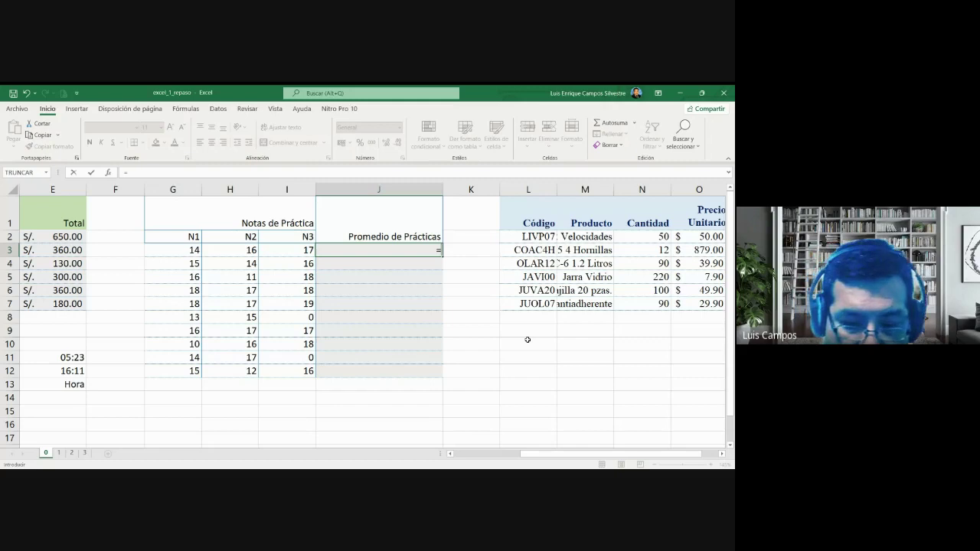
type("(")
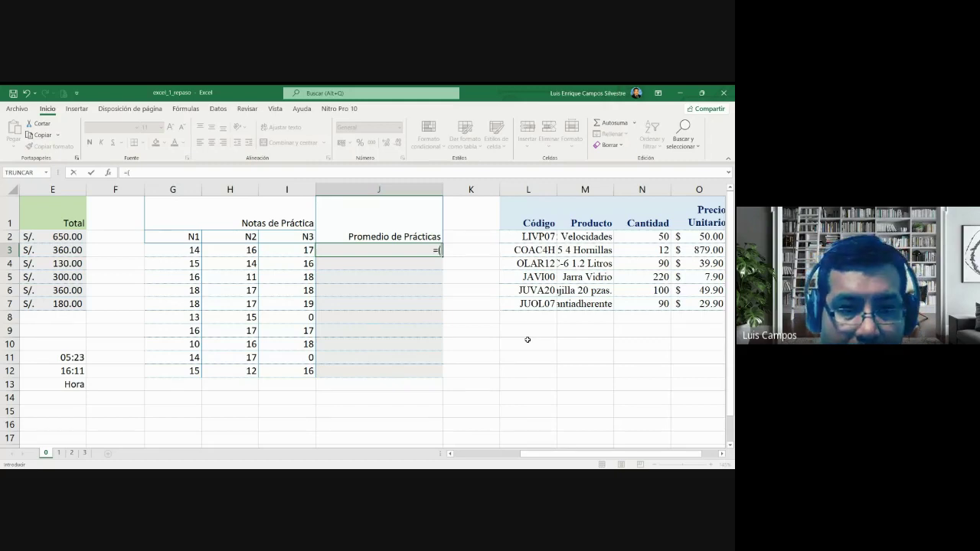
left_click(188, 252)
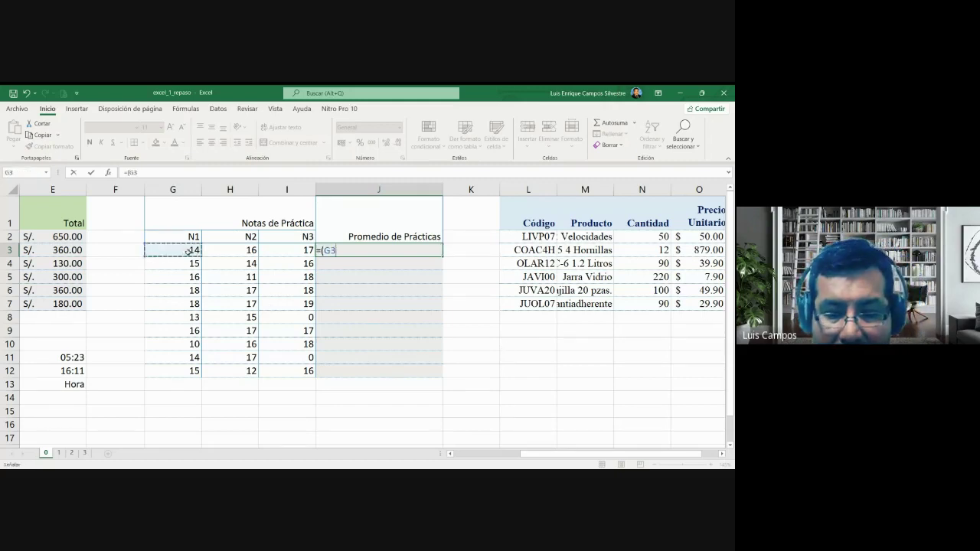
type("+")
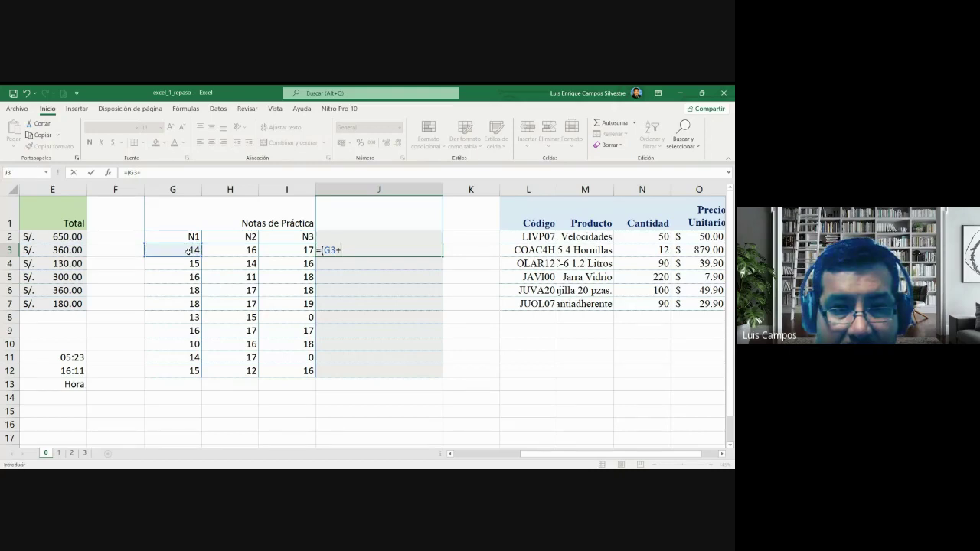
left_click(214, 249)
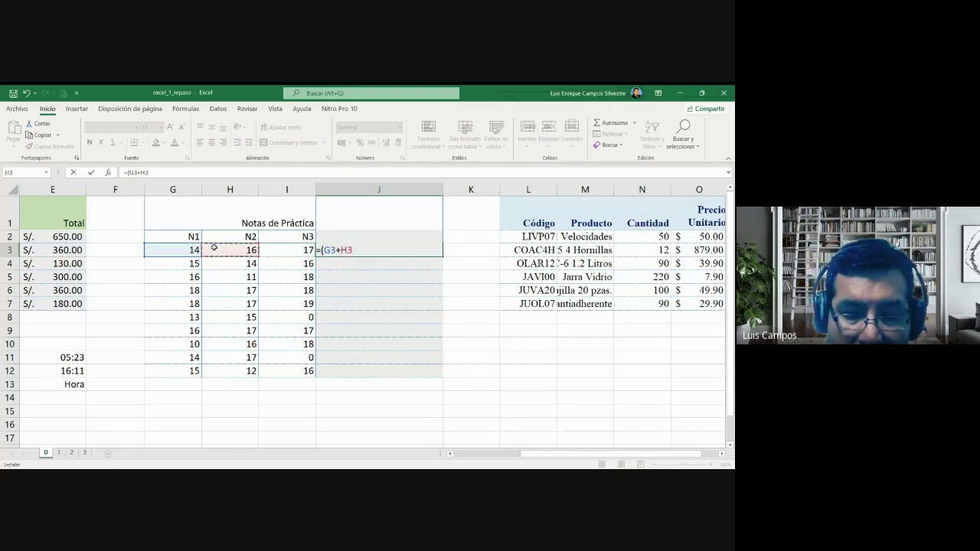
type("+")
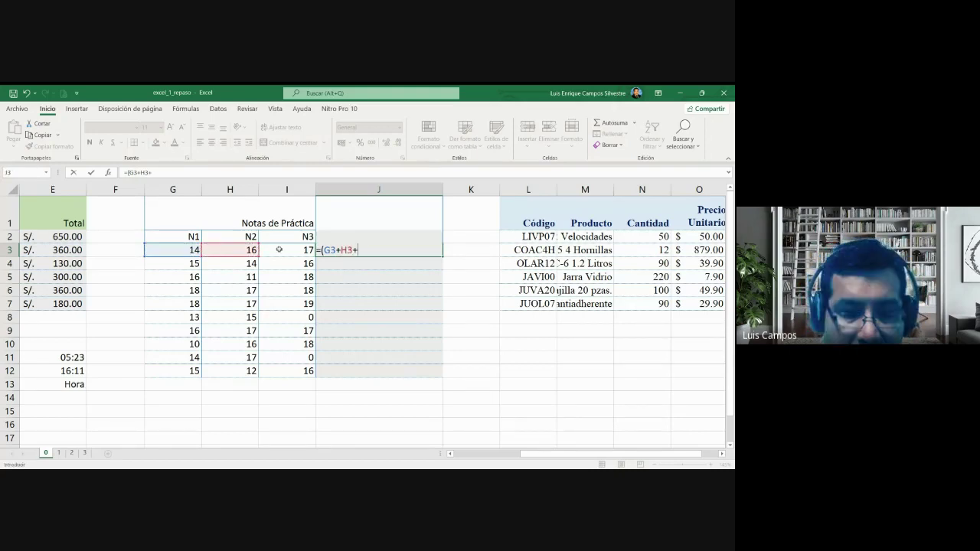
left_click(280, 249)
type(")")
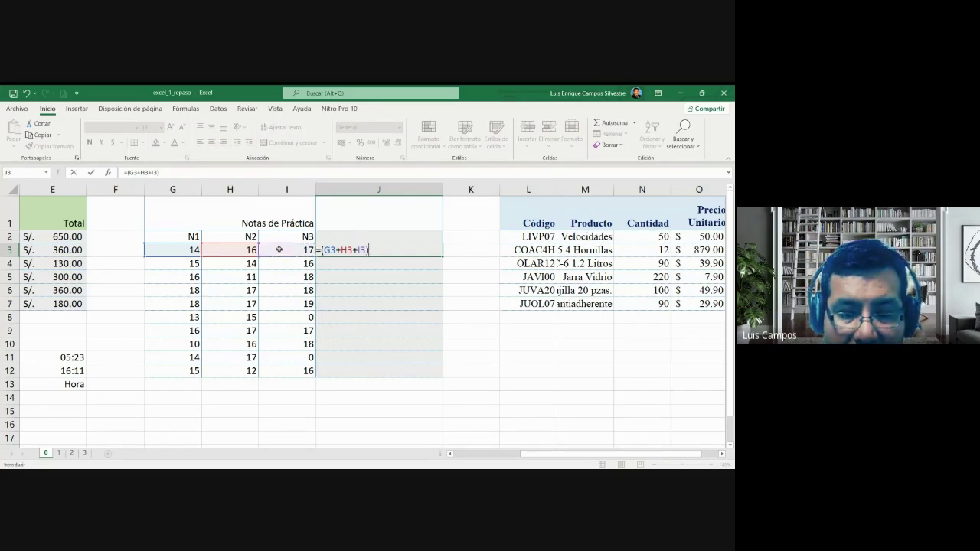
type("/")
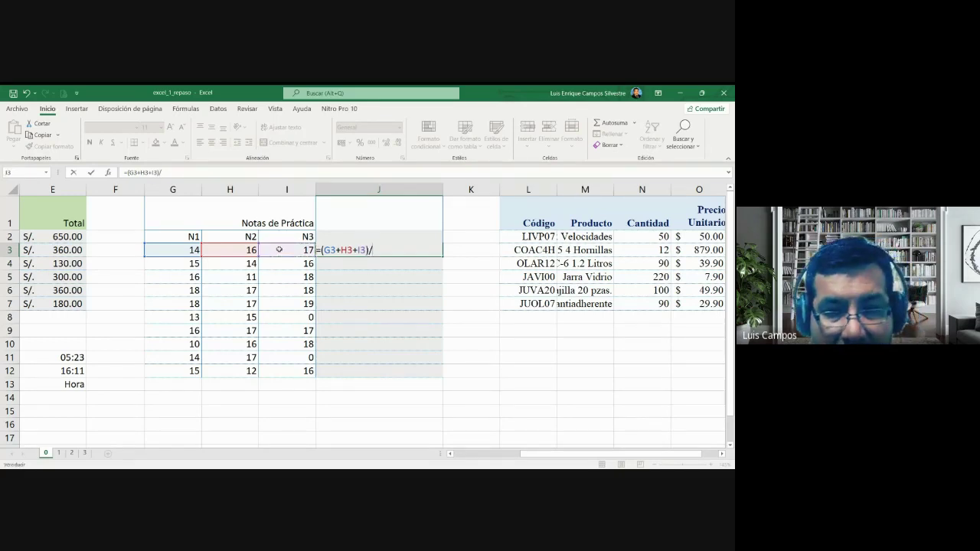
type("3")
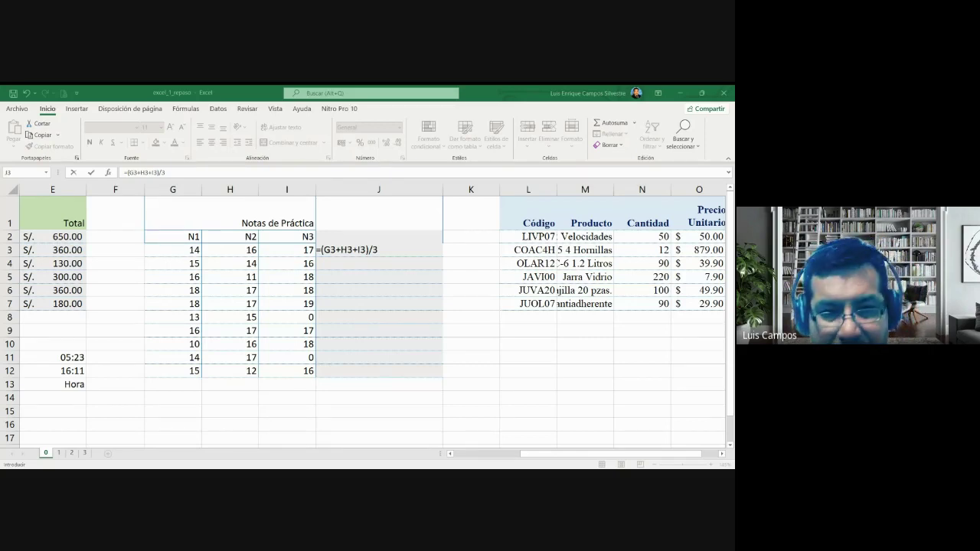
key("Return")
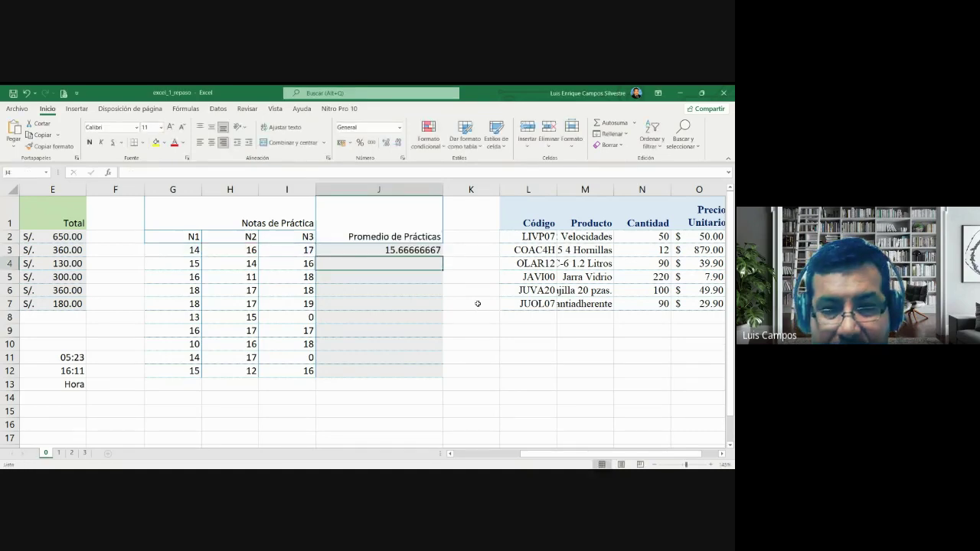
Merge and center cells G14:J14 below the practice grades table.
key("Up")
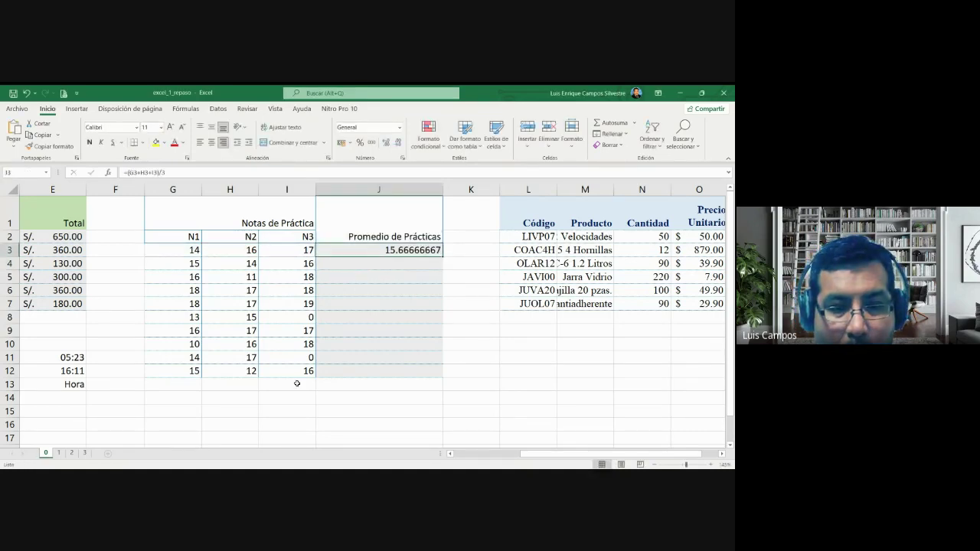
left_click_drag(192, 398, 413, 398)
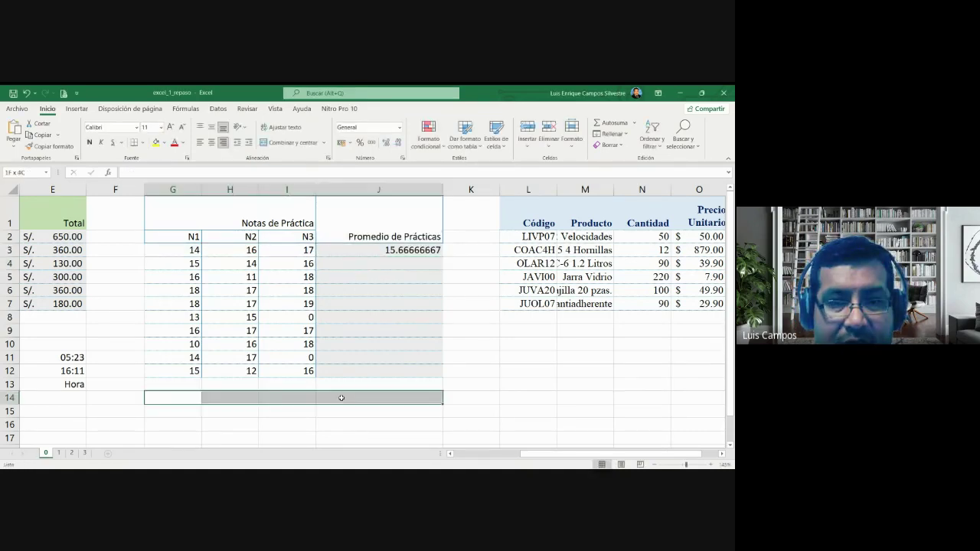
left_click(289, 143)
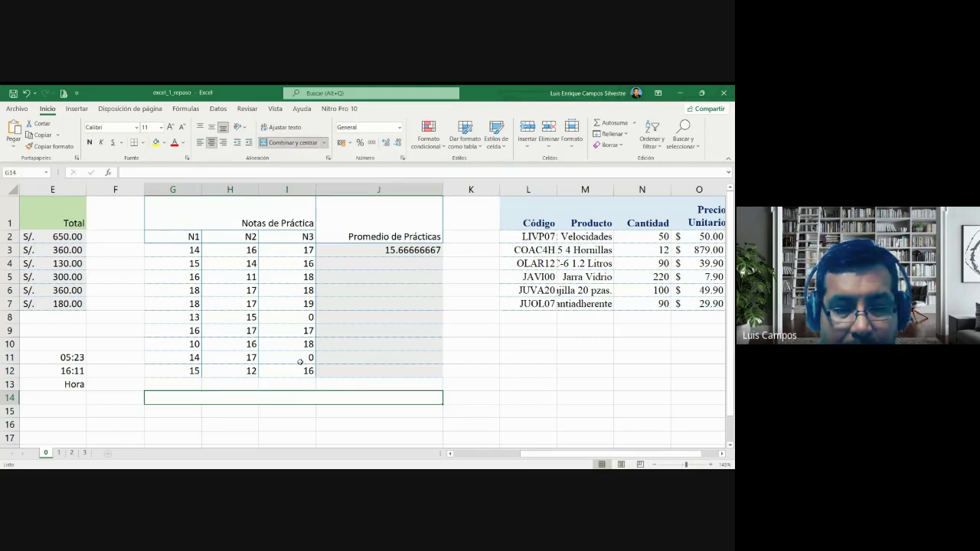
Enter the note PROM DE PRACT (NO SE LE CONSIDERA LA NOTA MINIMA) in the merged cell of row 14.
type("PROM")
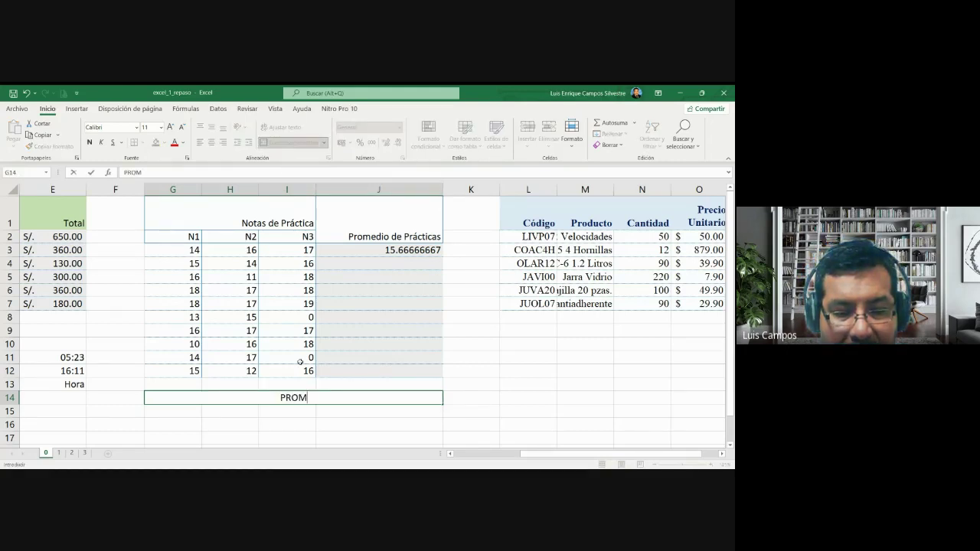
type(" DE PRAC")
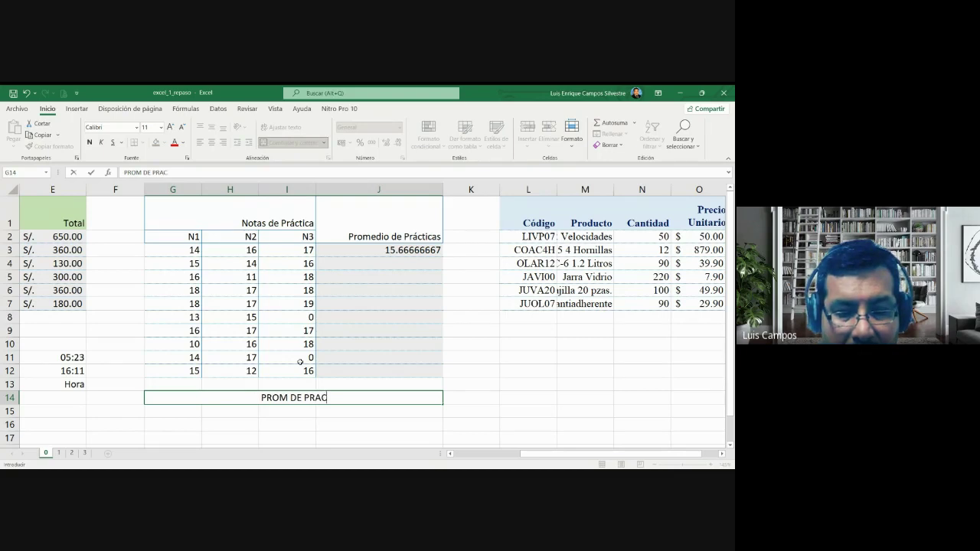
type("T")
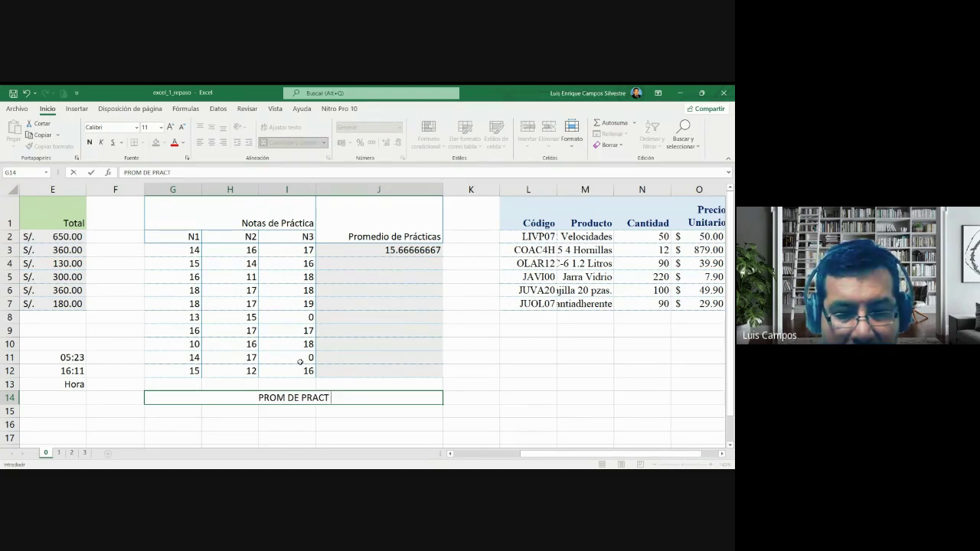
type(" (NO SE LE")
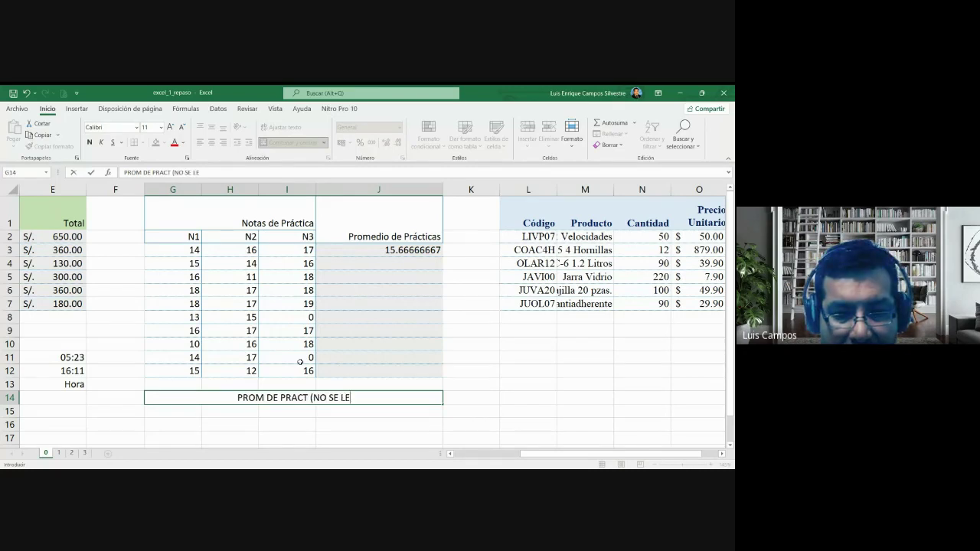
type(" CONSIDERA")
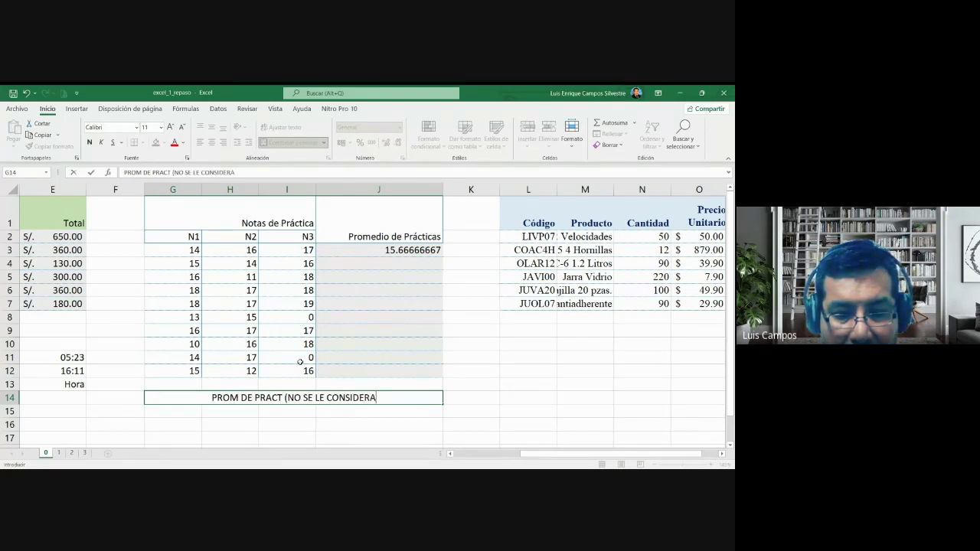
type(" LA MINI")
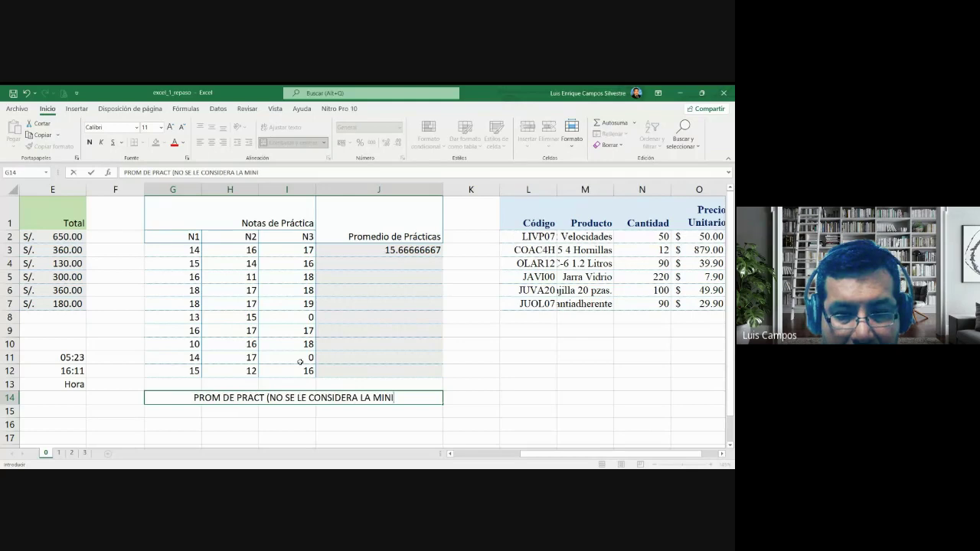
key("BackSpace")
key("BackSpace")
key("BackSpace")
key("BackSpace")
type("NO")
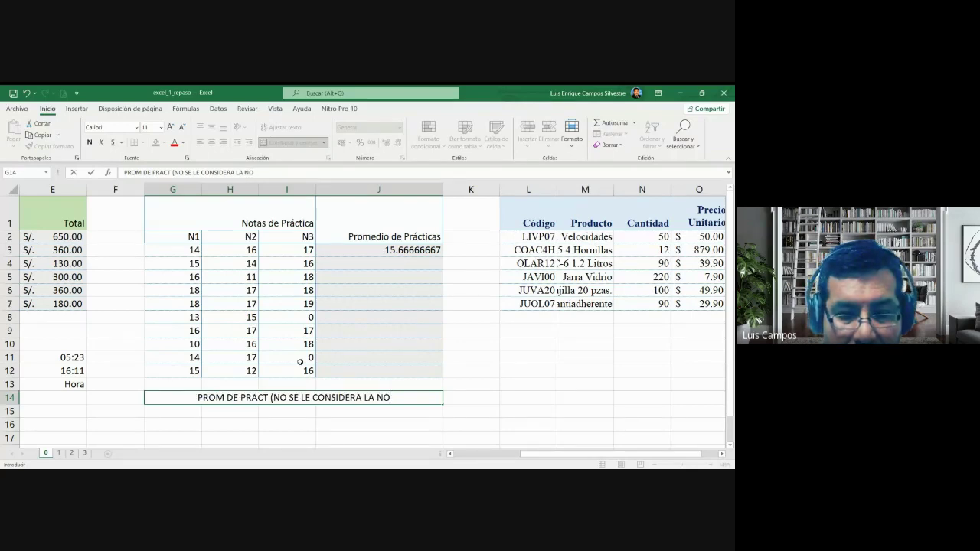
type("TA MINIMA)")
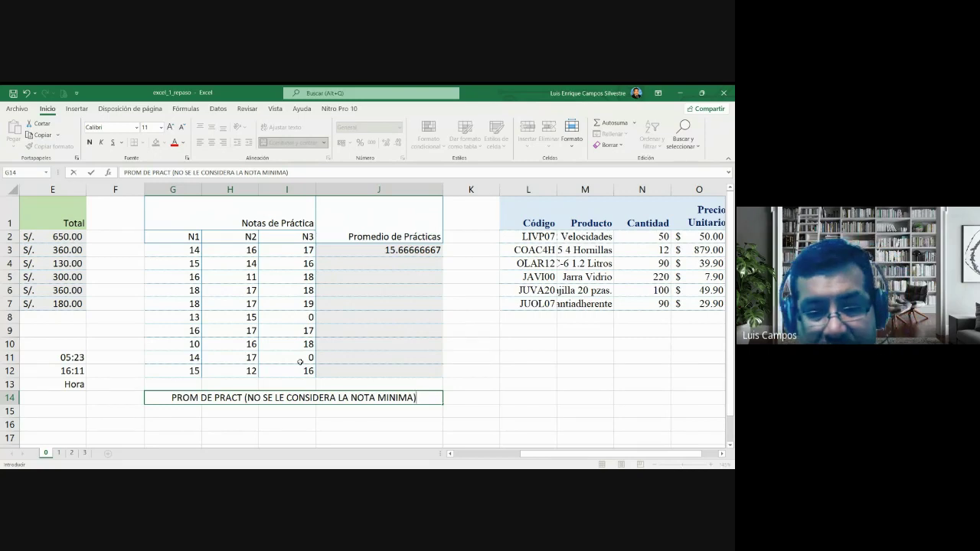
key("Return")
Format the note under the practice grades table as bold red text.
key("Up")
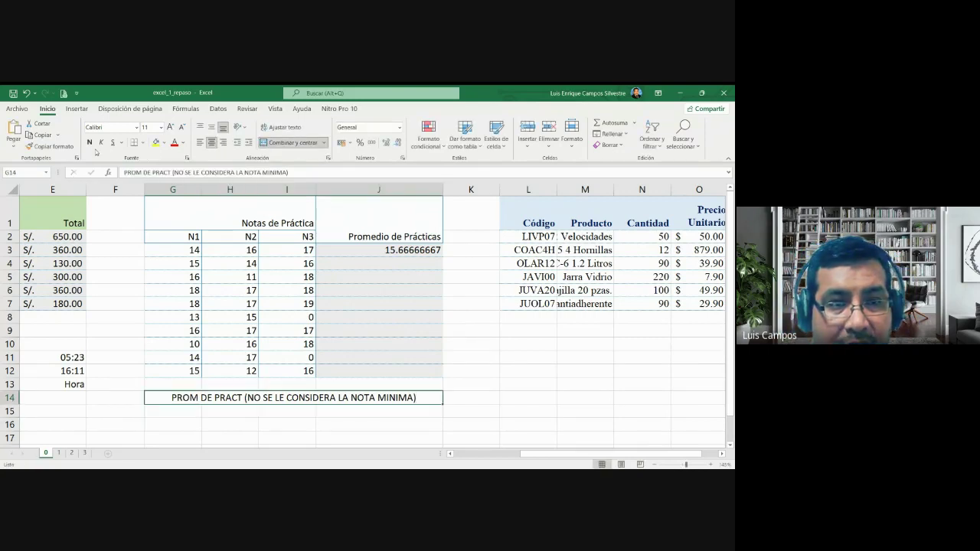
left_click(90, 142)
left_click(175, 143)
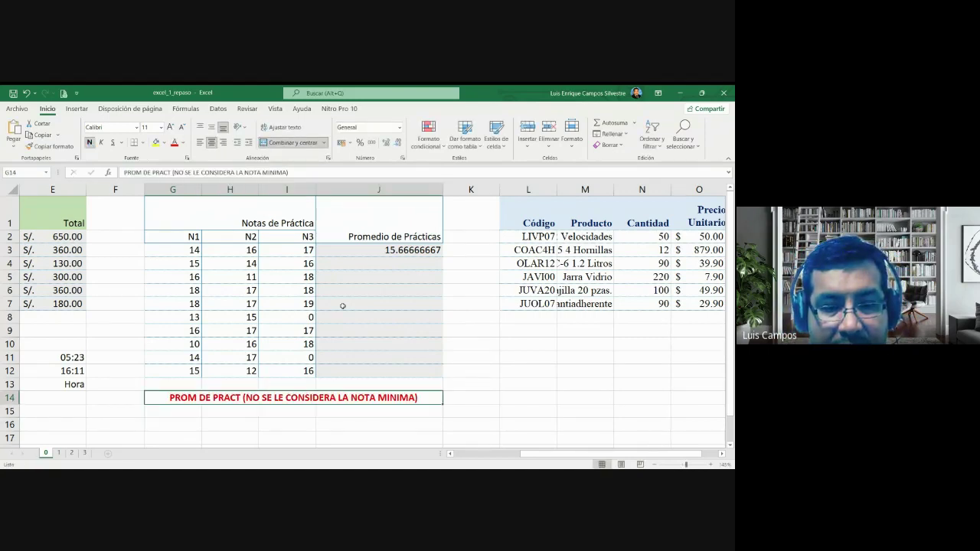
Review the note below the practice grades, the average formula in J3 and the grades it uses in G3:I3.
left_click(341, 413)
left_click(274, 400)
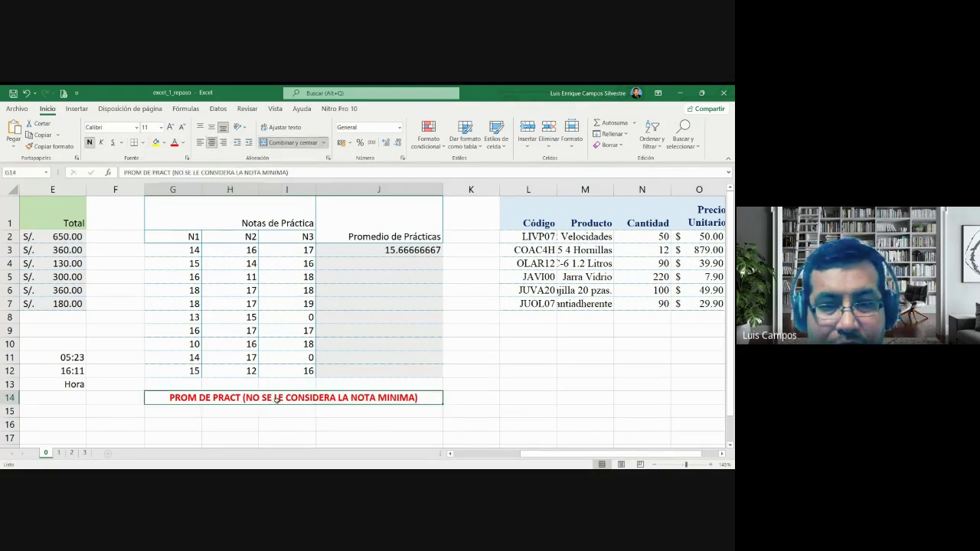
left_click(404, 253)
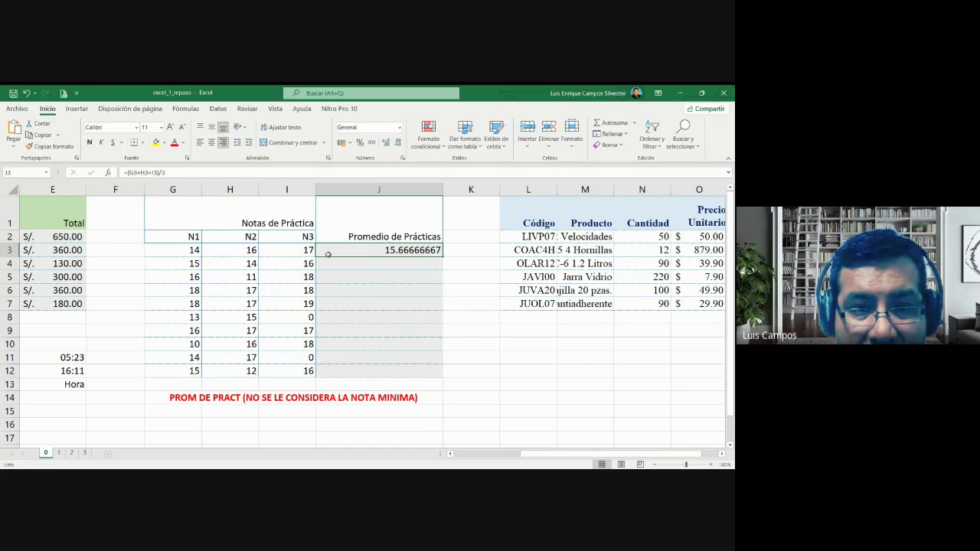
left_click(195, 249)
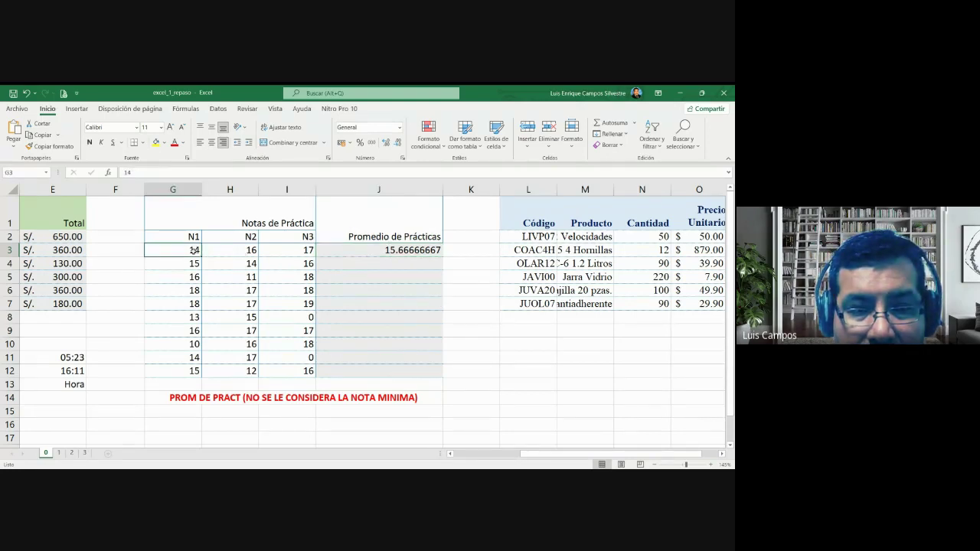
key("Right")
key("Right")
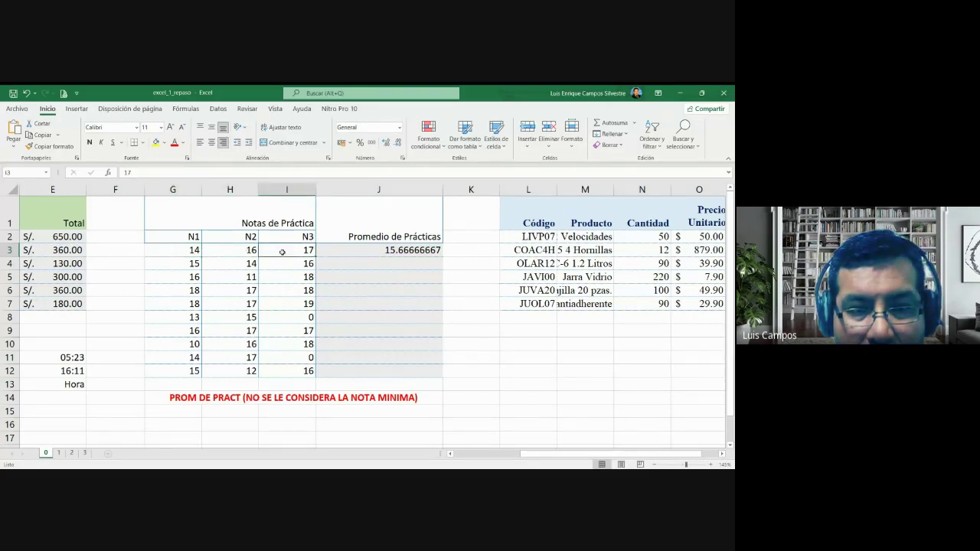
left_click_drag(175, 251, 287, 370)
left_click(272, 247)
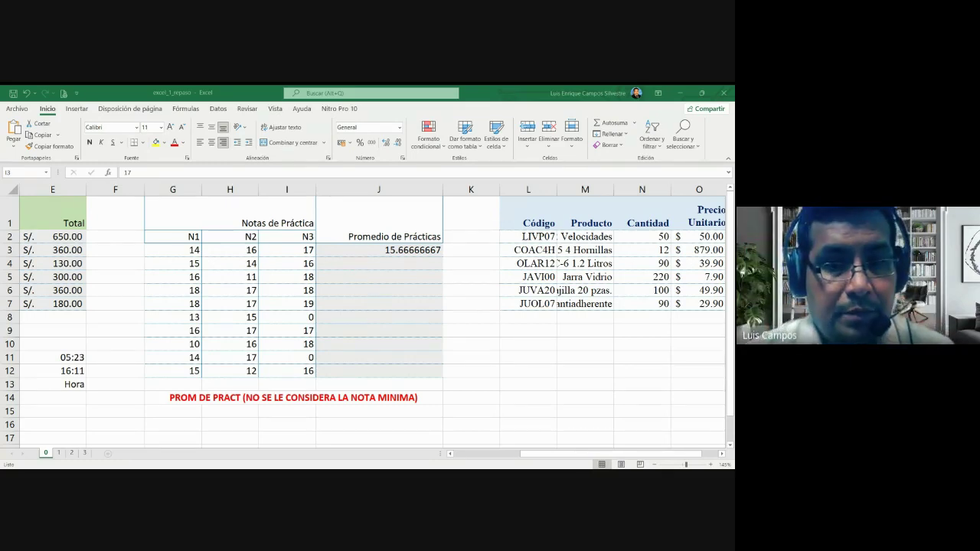
Widen the product table's columns from Código to Subtotal so their contents fit.
left_click(272, 246)
key("Right")
key("Right")
key("Right")
key("Right")
key("Right")
key("Right")
key("Right")
key("Right")
key("Right")
key("Right")
key("Right")
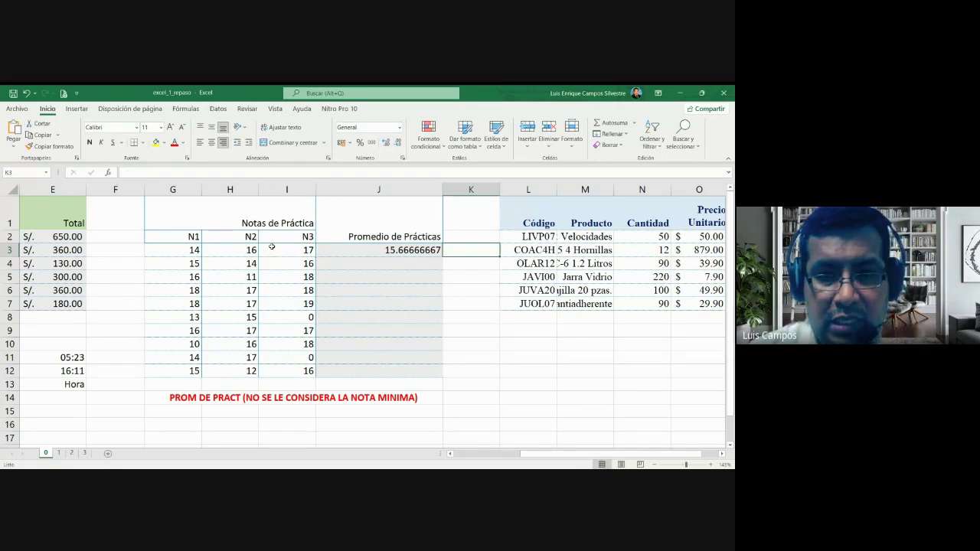
key("Right")
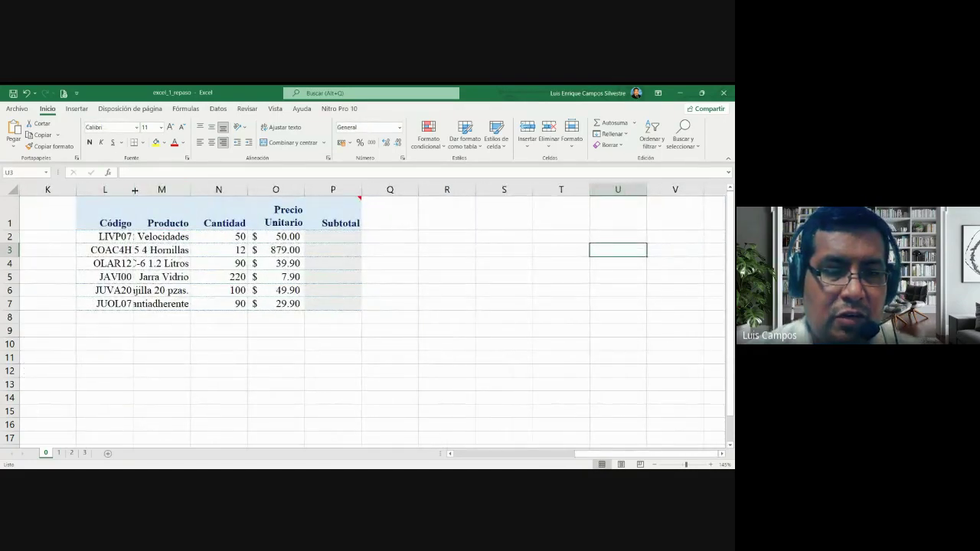
left_click_drag(133, 189, 139, 189)
double_click(192, 189)
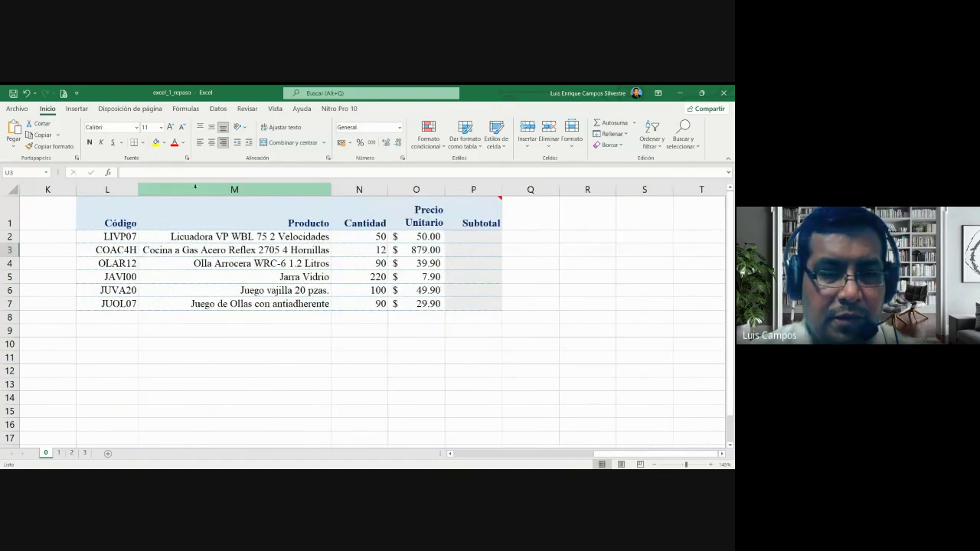
left_click_drag(331, 189, 573, 192)
Enter the formula =N2*O2 in P2 to calculate the first product's subtotal from quantity and unit price.
left_click(527, 239)
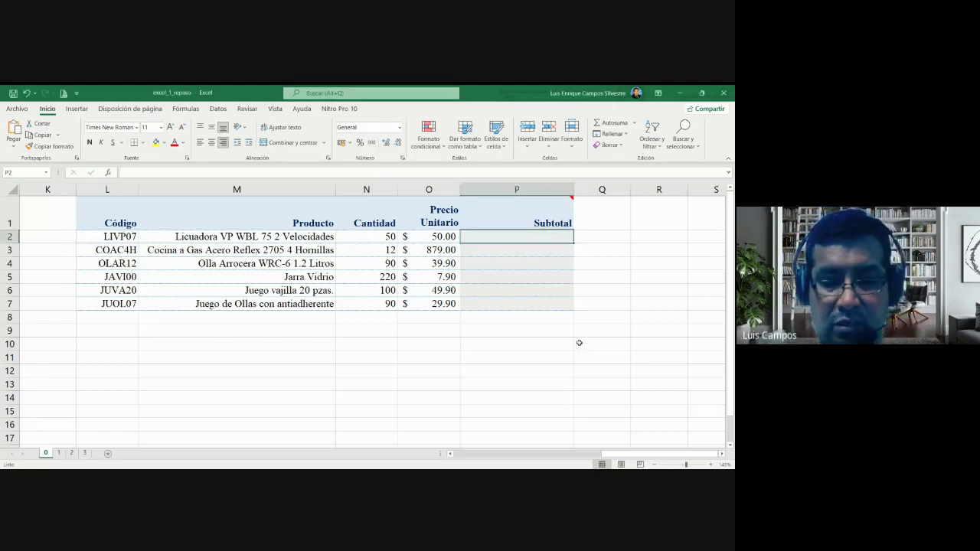
type("?")
key("BackSpace")
type("=")
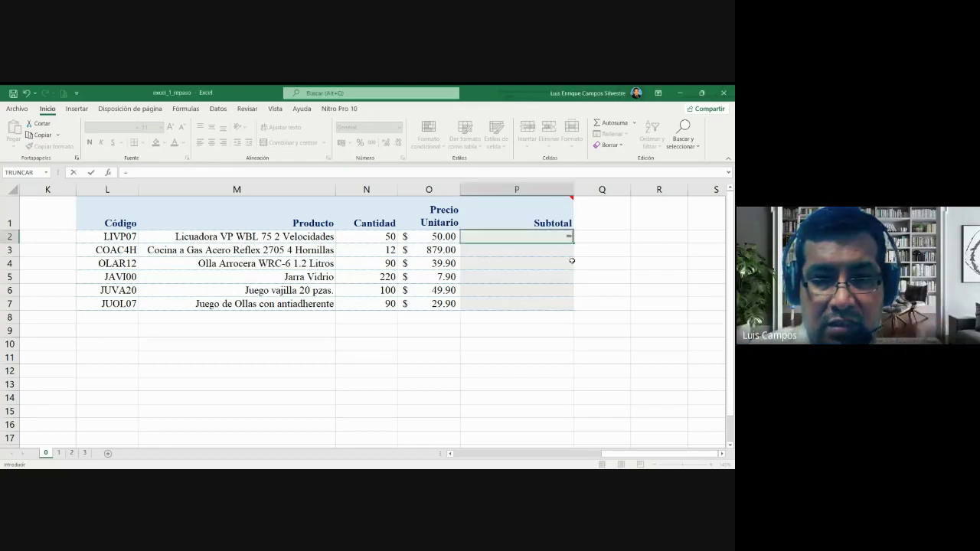
left_click(387, 236)
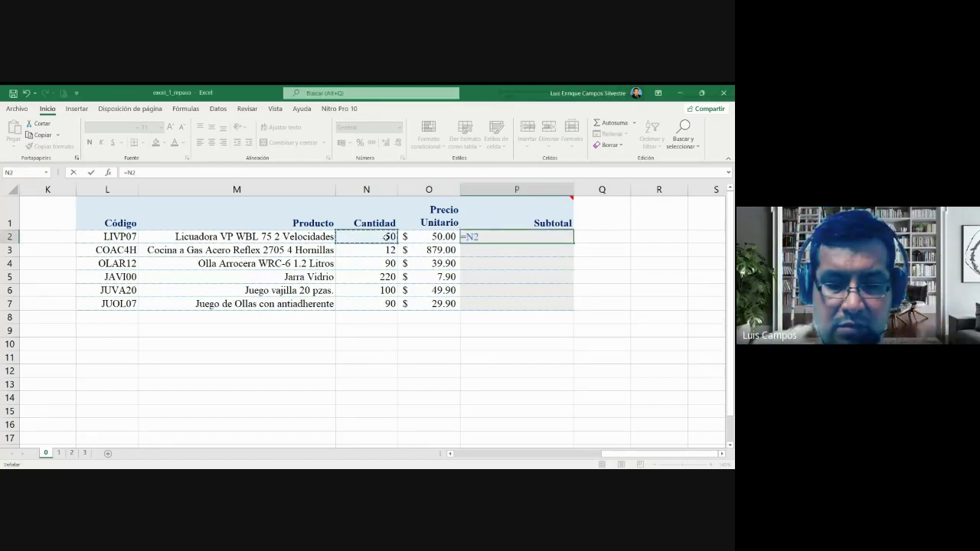
type("*")
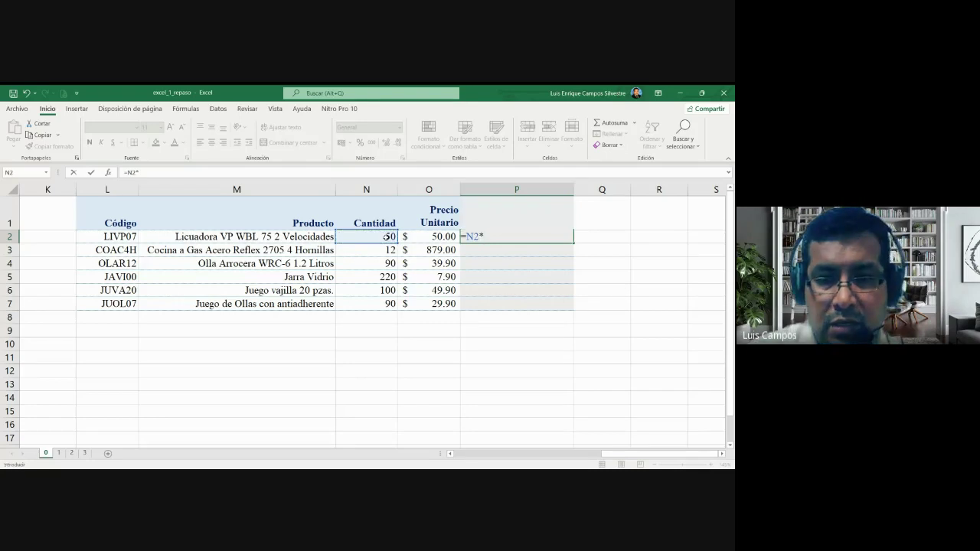
left_click(428, 238)
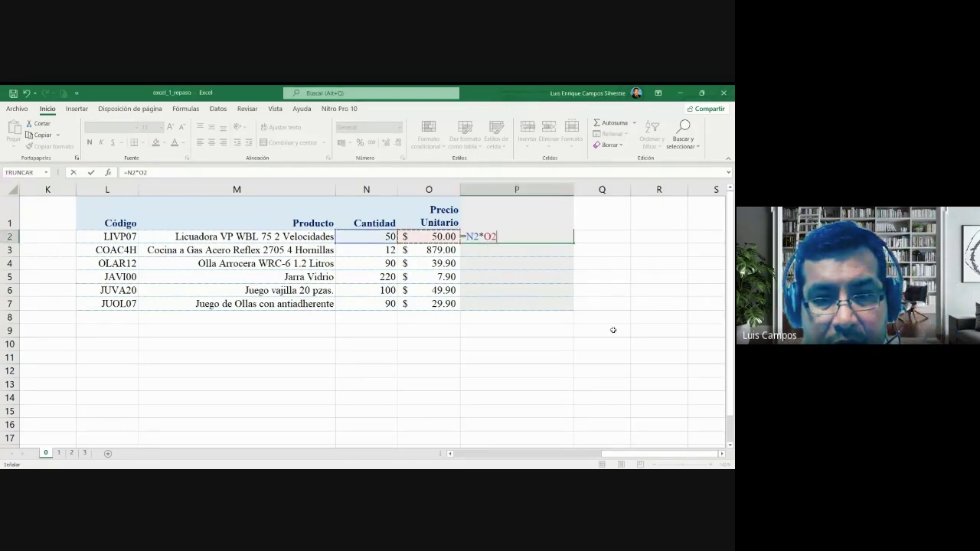
key("Return")
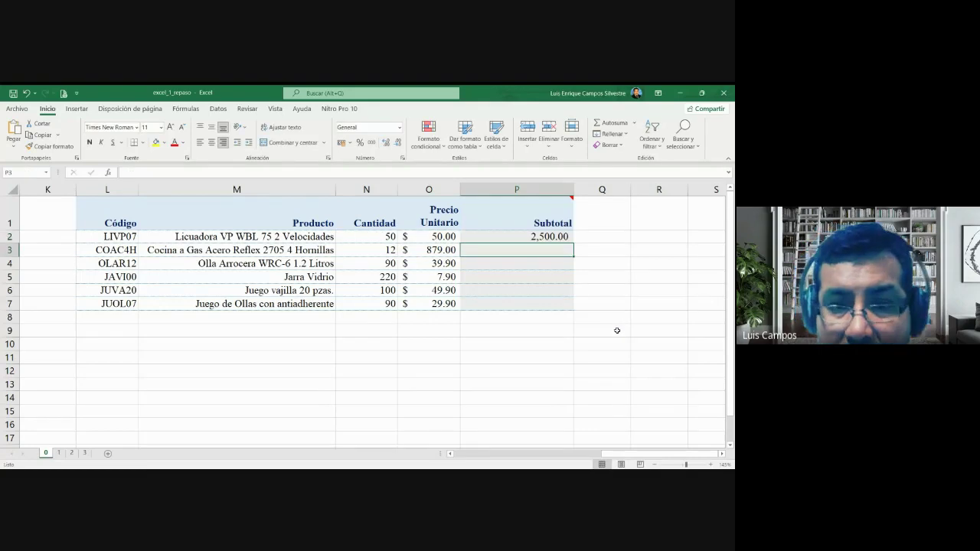
Narrow the Subtotal column and fill the formula from P2 down to P7.
left_click(529, 240)
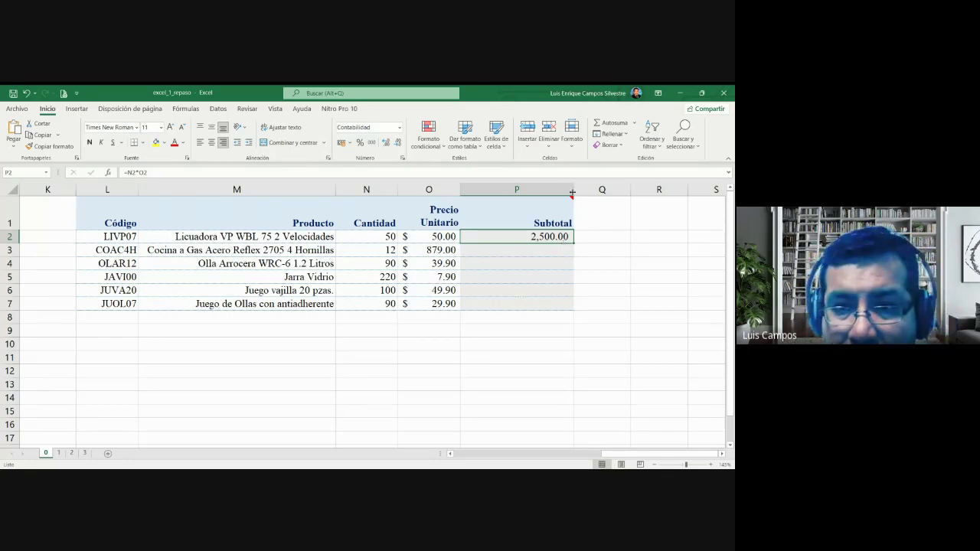
mouse_move(570, 199)
left_click_drag(573, 189, 525, 190)
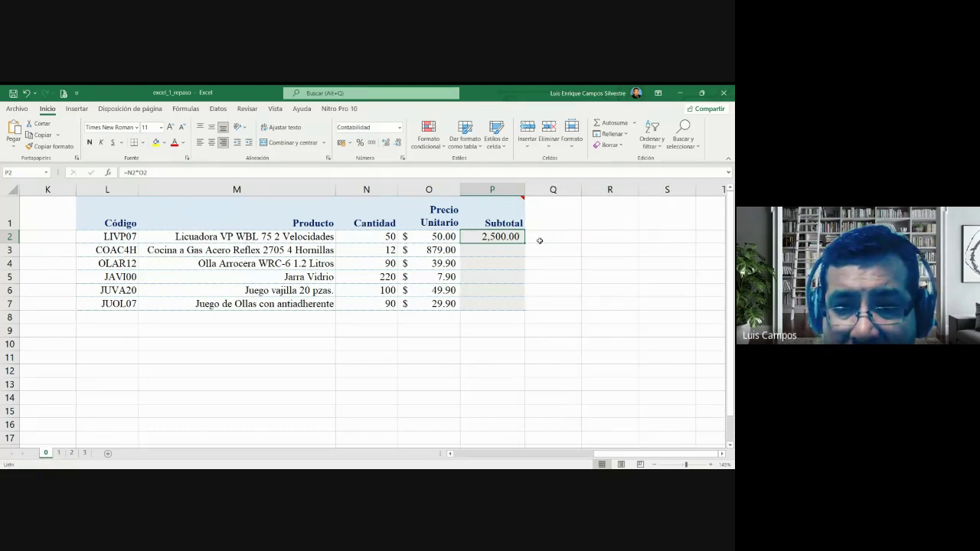
left_click_drag(525, 243, 505, 307)
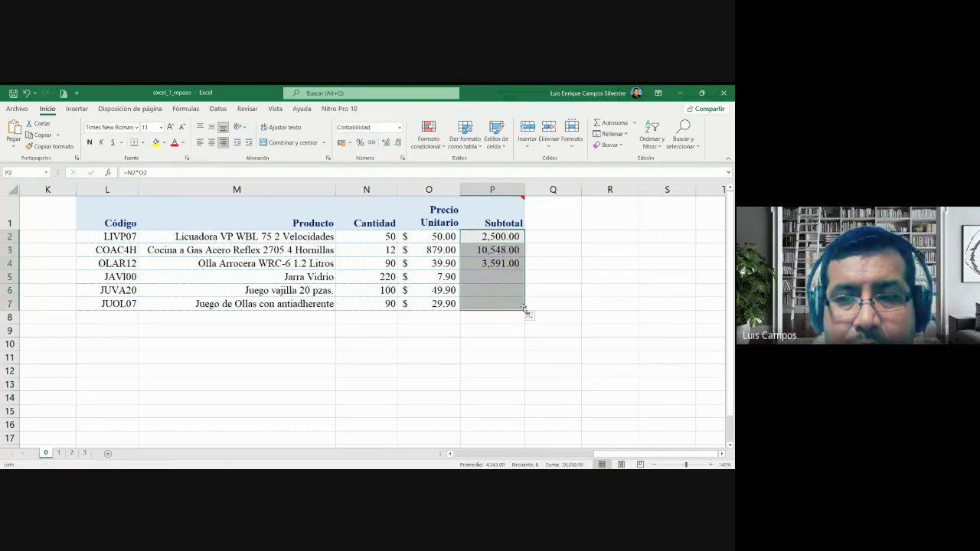
left_click(568, 302)
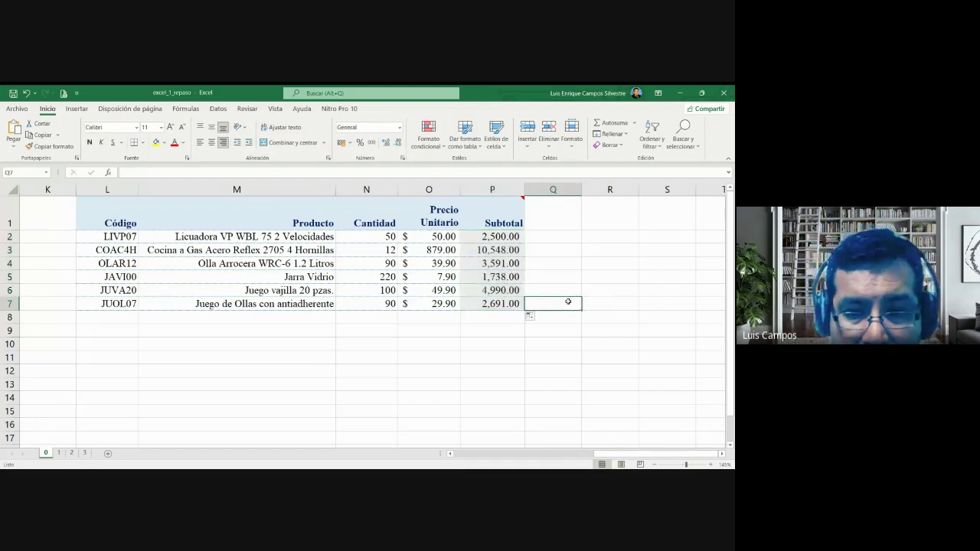
Fit the Promedio de Prácticas column to its contents and slightly narrow the empty column F.
key("Home")
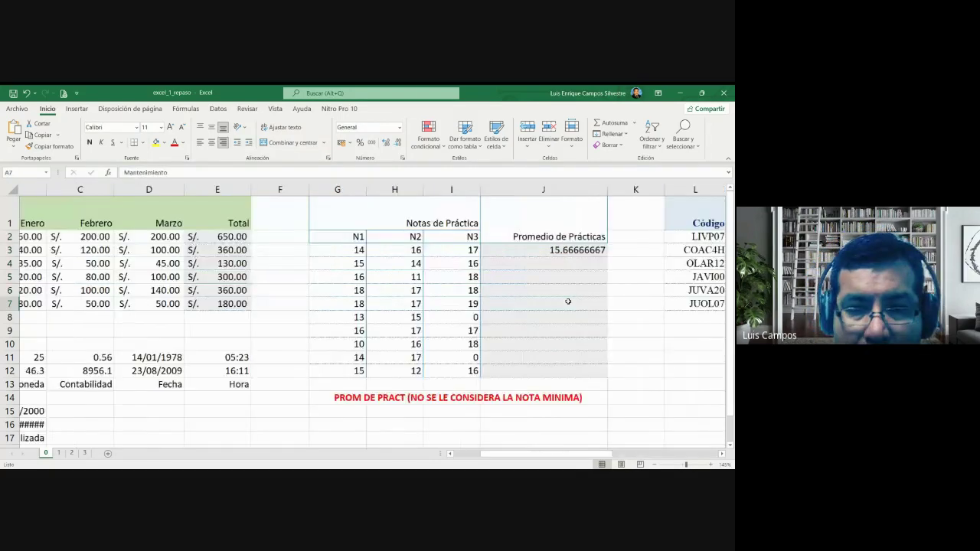
scroll(482, 312, "down", 1, "ctrl")
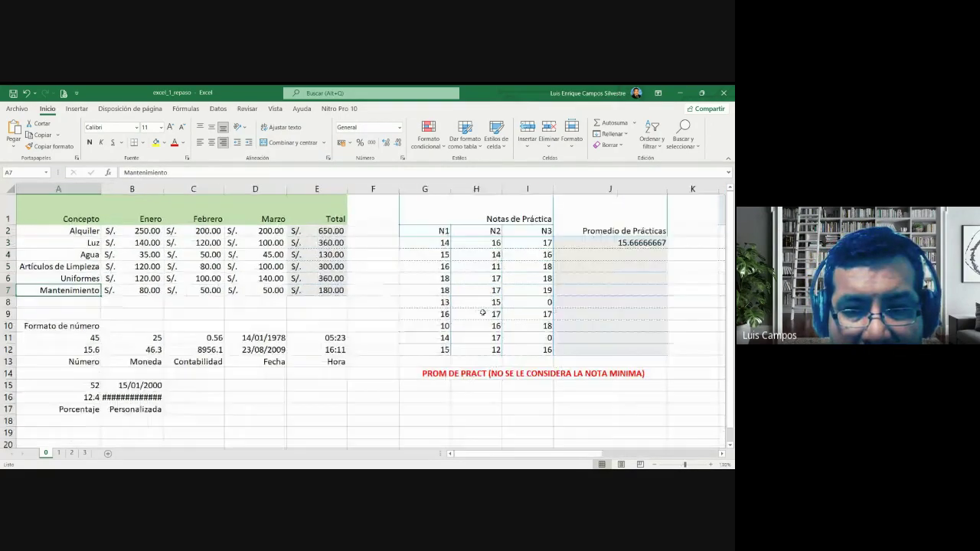
scroll(482, 313, "down", 2, "ctrl")
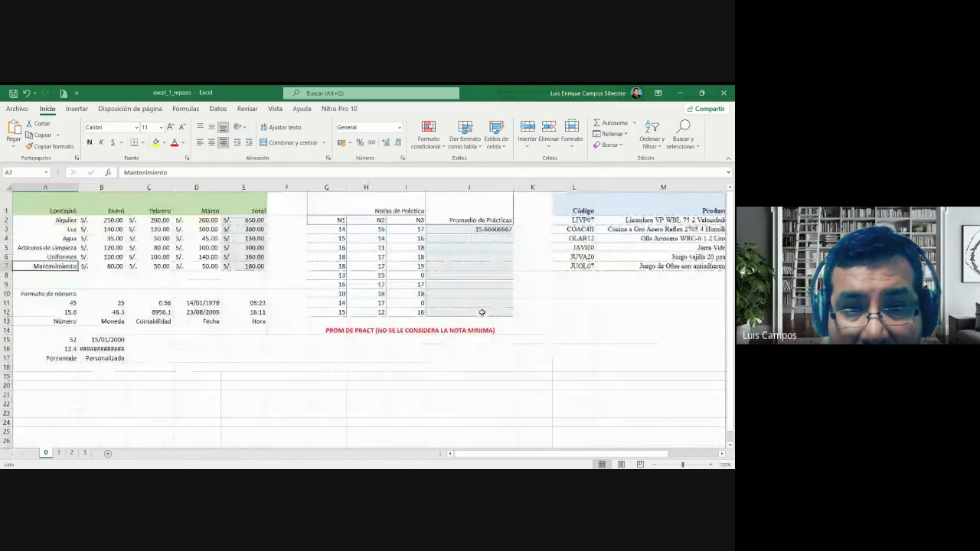
double_click(517, 187)
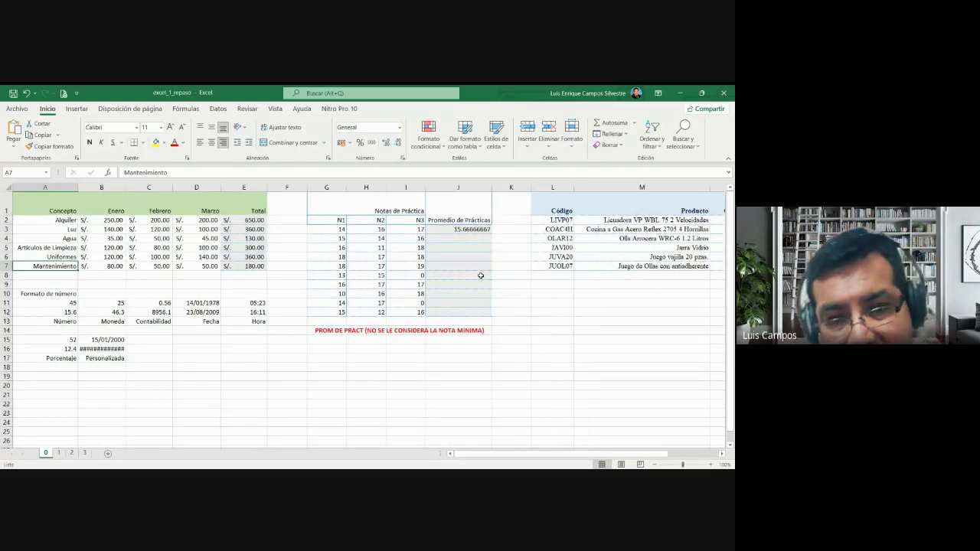
scroll(481, 275, "up", 1, "ctrl")
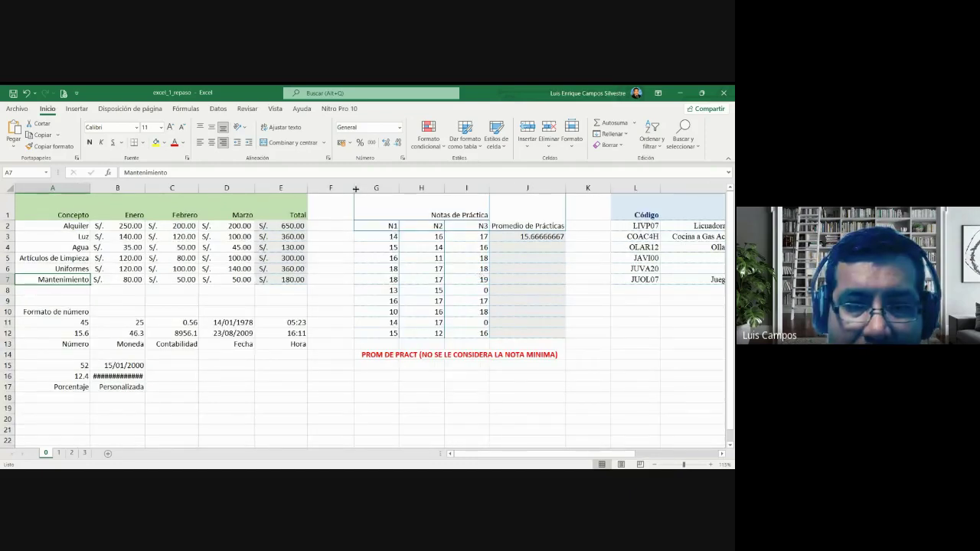
left_click_drag(353, 188, 342, 189)
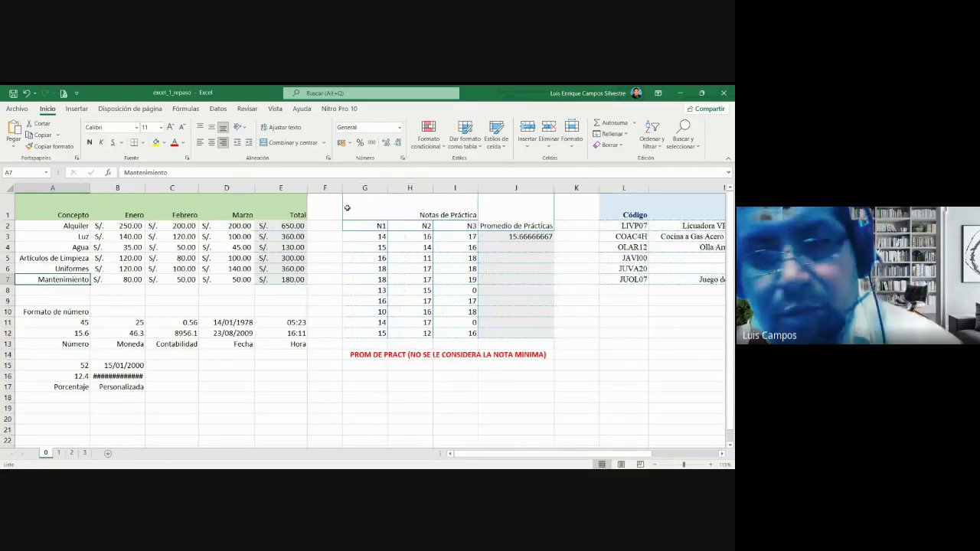
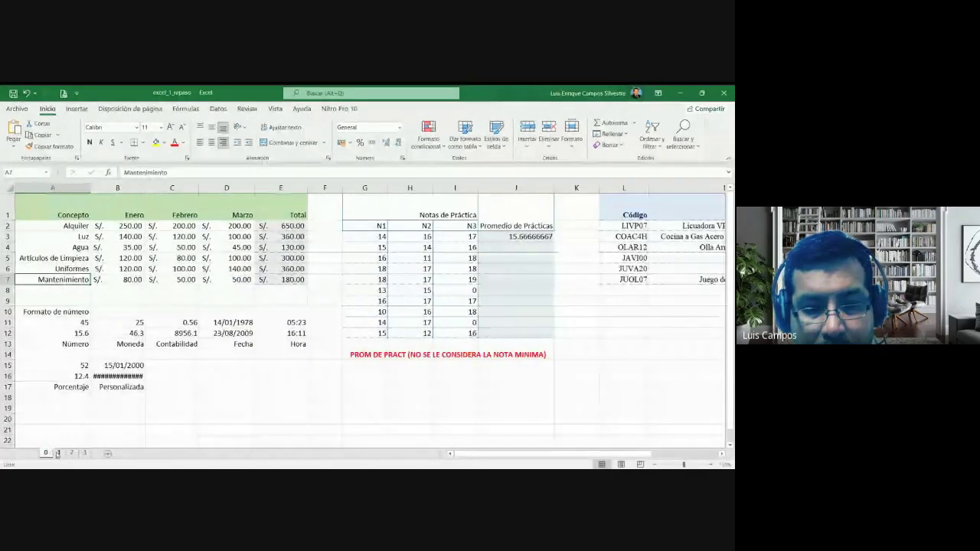
Look through the exercises on sheets 1, 2 and 3, ending with the formulas listed on sheet 3.
left_click(59, 453)
left_click(71, 454)
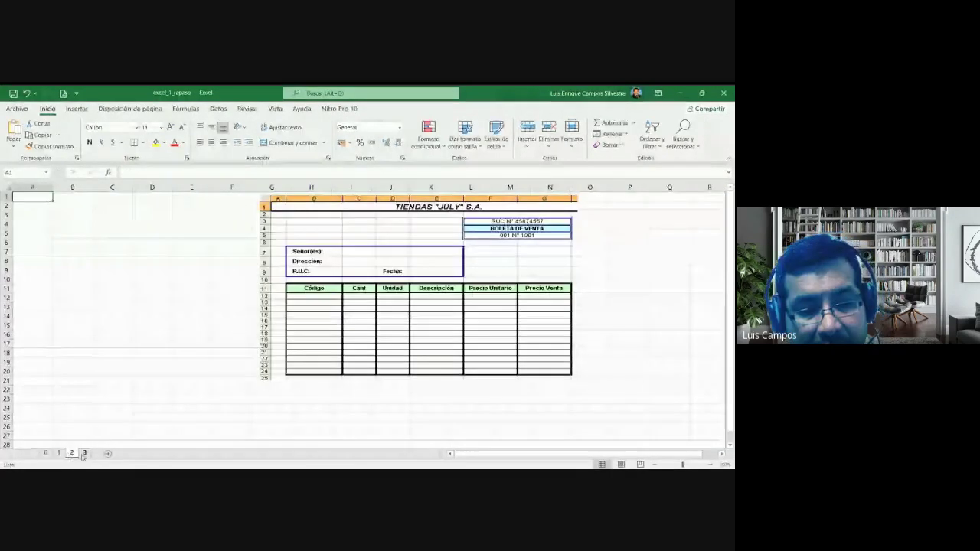
left_click(84, 453)
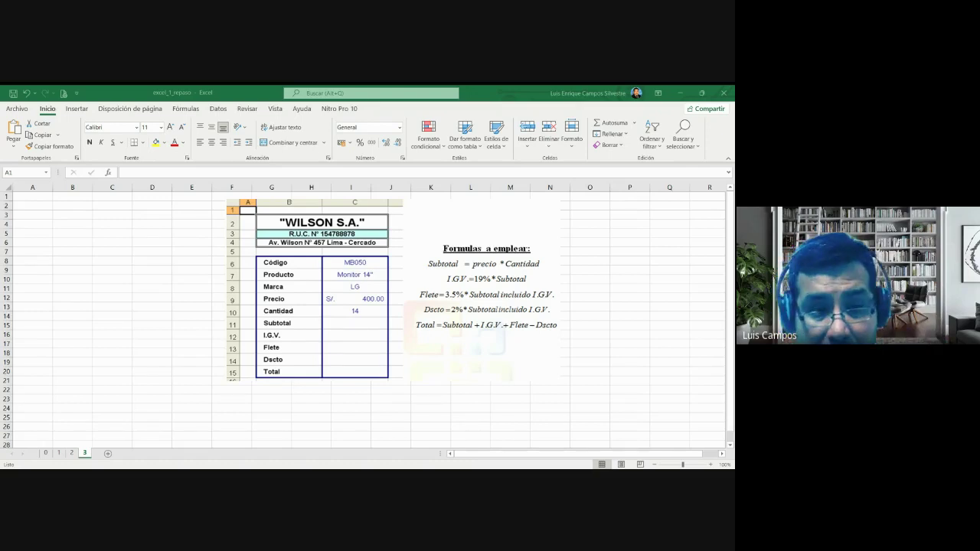
left_click(32, 196)
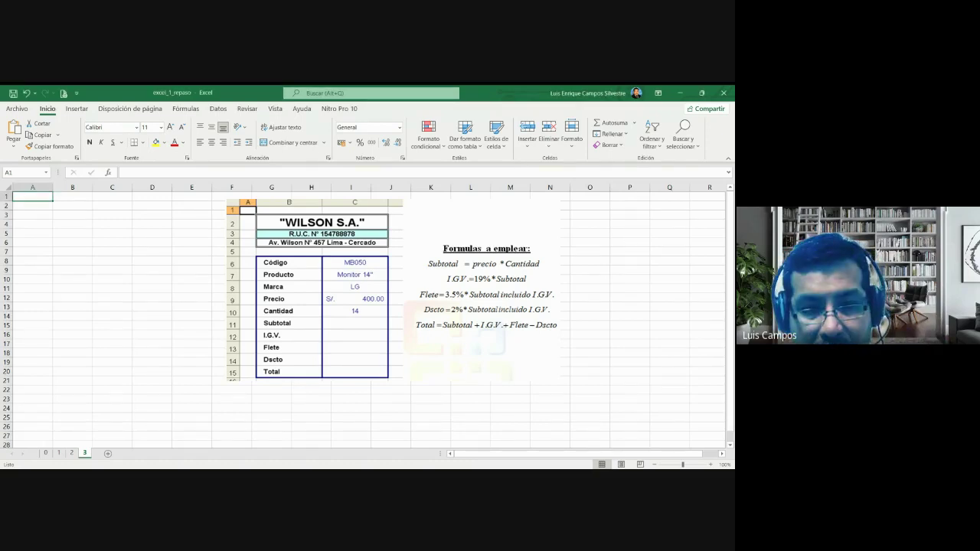
left_click(162, 399)
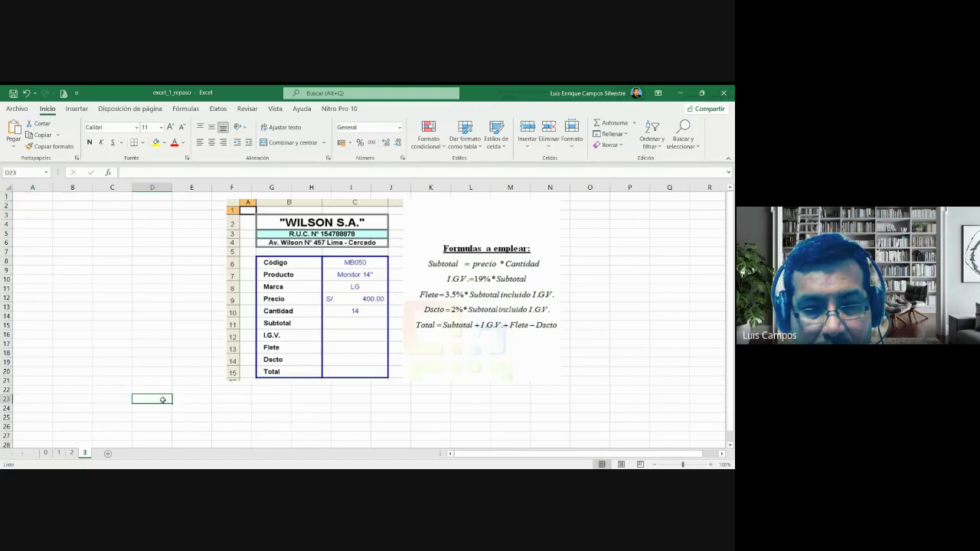
Return to sheet 0 and select the Concepto header cell A1 of the expenses table.
left_click(46, 453)
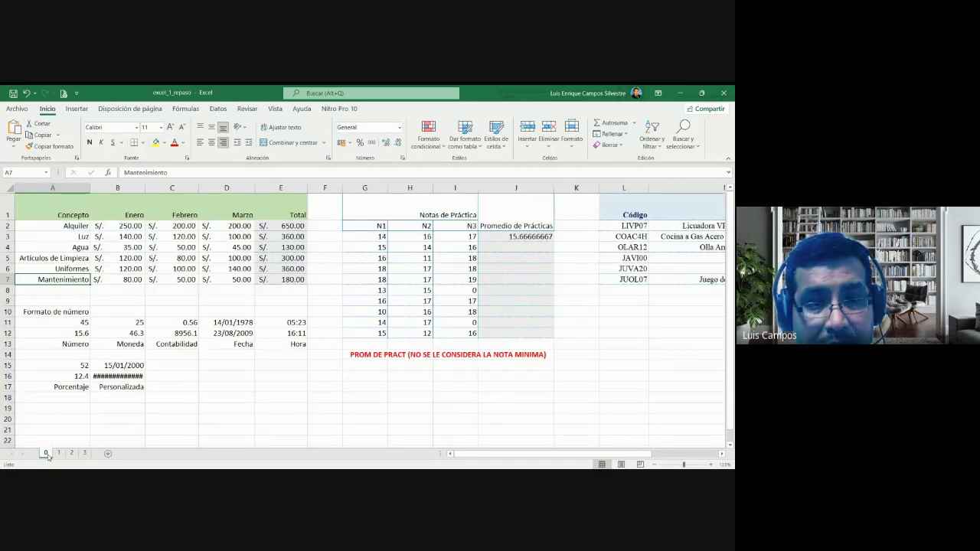
left_click(242, 366)
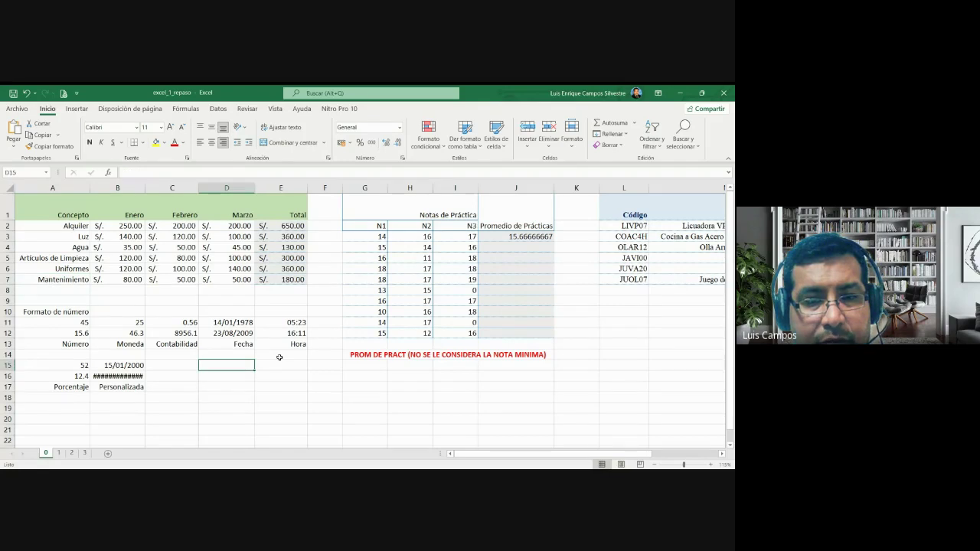
scroll(279, 358, "up", 4)
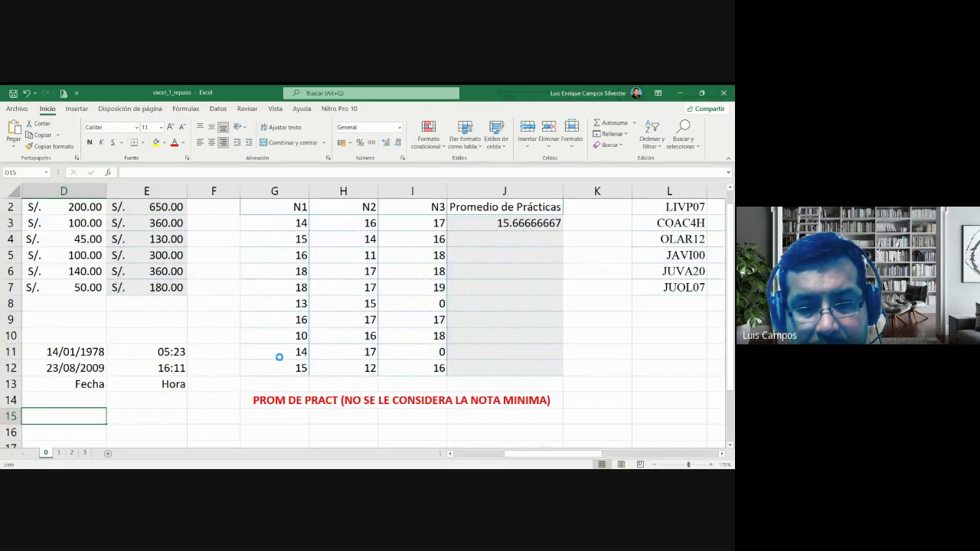
scroll(279, 357, "up", 1)
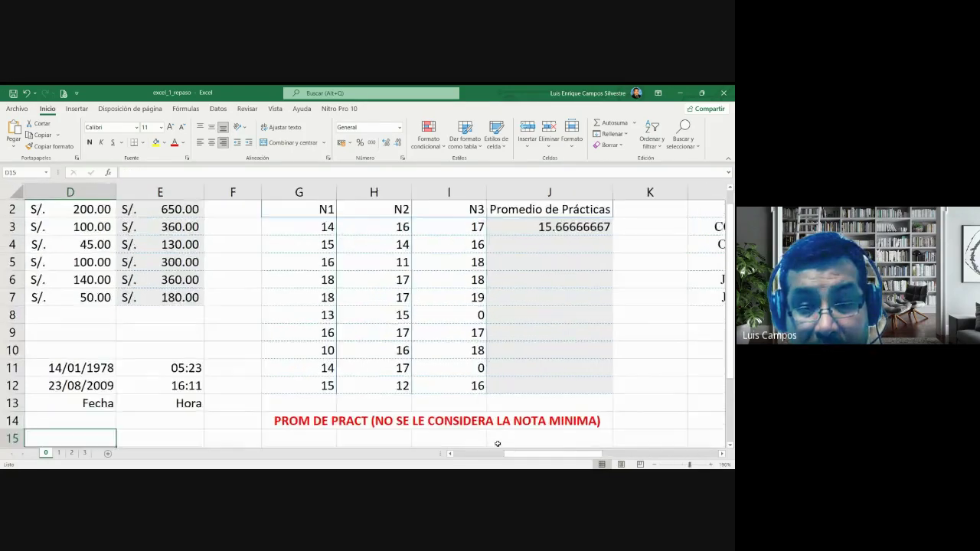
scroll(291, 354, "left", 3)
scroll(290, 353, "up", 1)
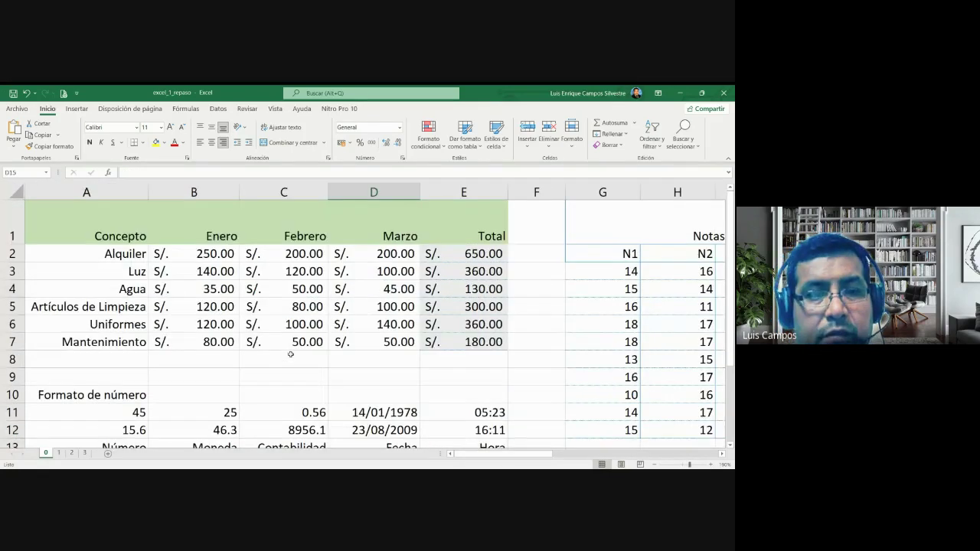
left_click(114, 228)
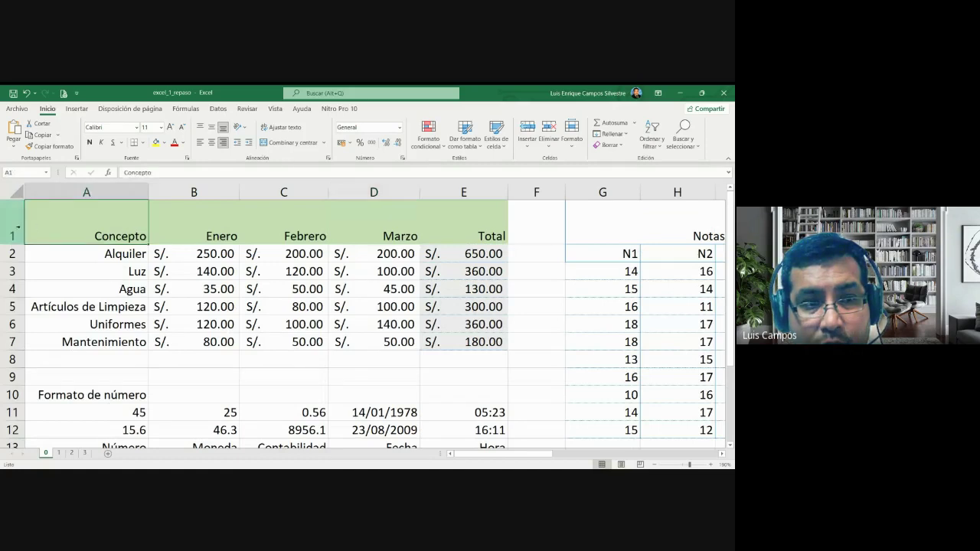
Make header row 1 of the expenses table slightly taller.
mouse_move(114, 228)
left_mouse_down()
mouse_move(681, 229)
mouse_move(102, 225)
left_mouse_up()
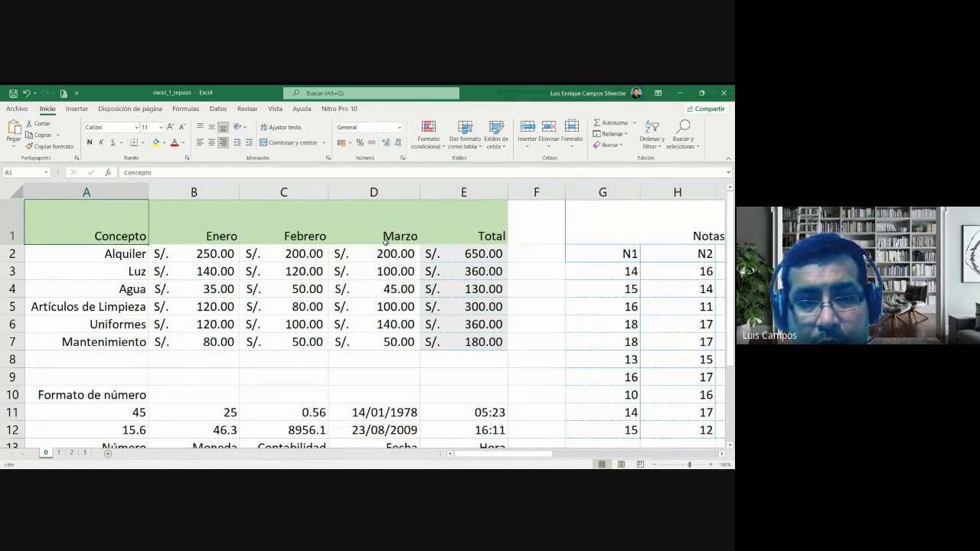
left_click_drag(19, 243, 20, 248)
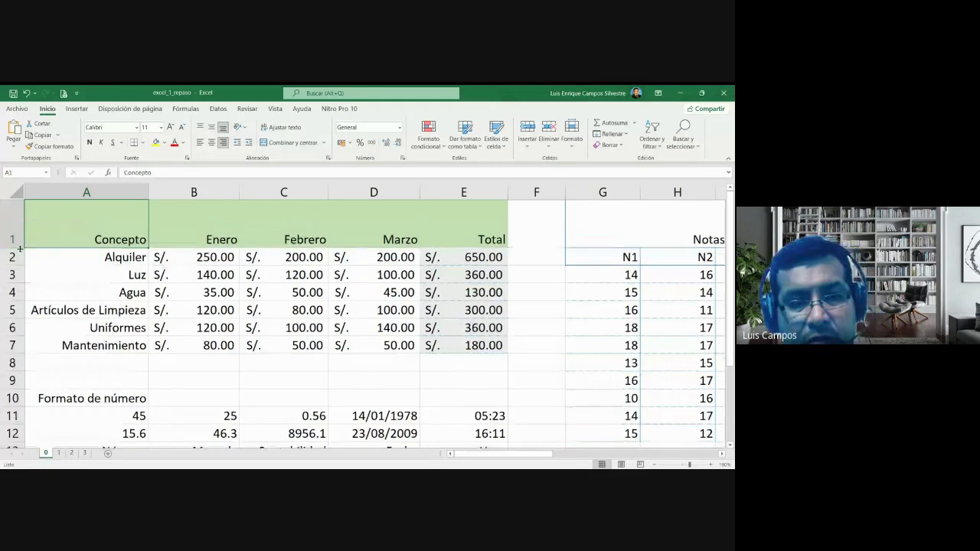
left_click_drag(135, 219, 438, 225)
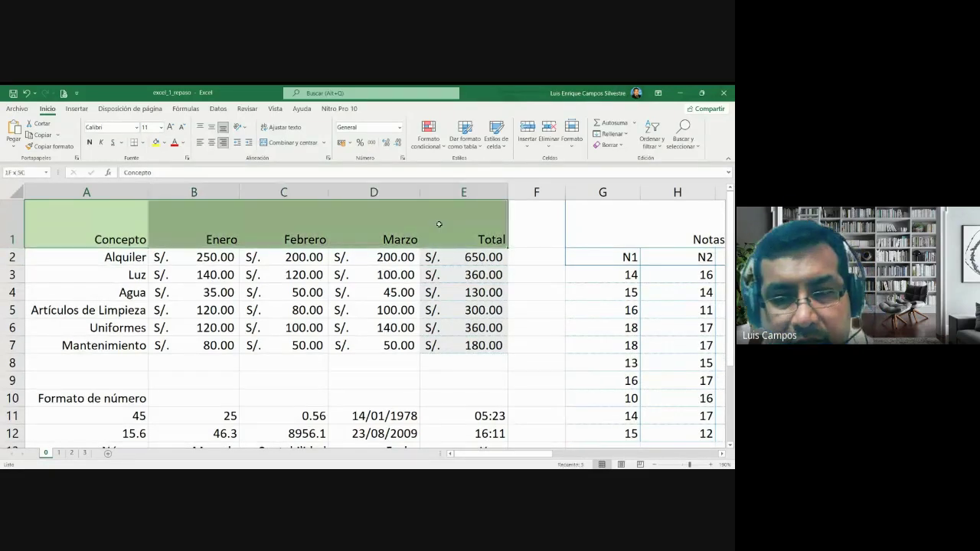
left_click(530, 327)
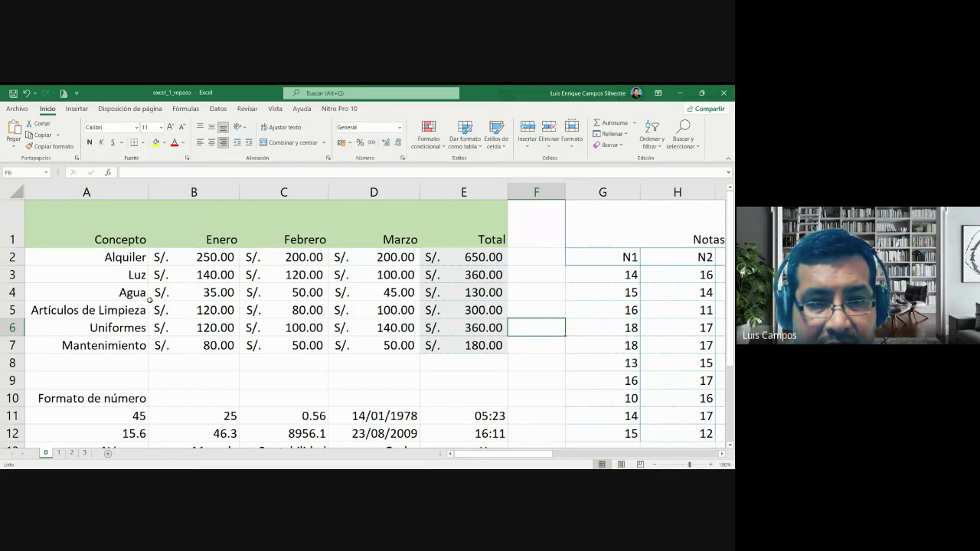
Center the header text in A1:E1 both horizontally and vertically through the cell format settings.
left_click(127, 240)
left_click_drag(127, 240, 426, 233)
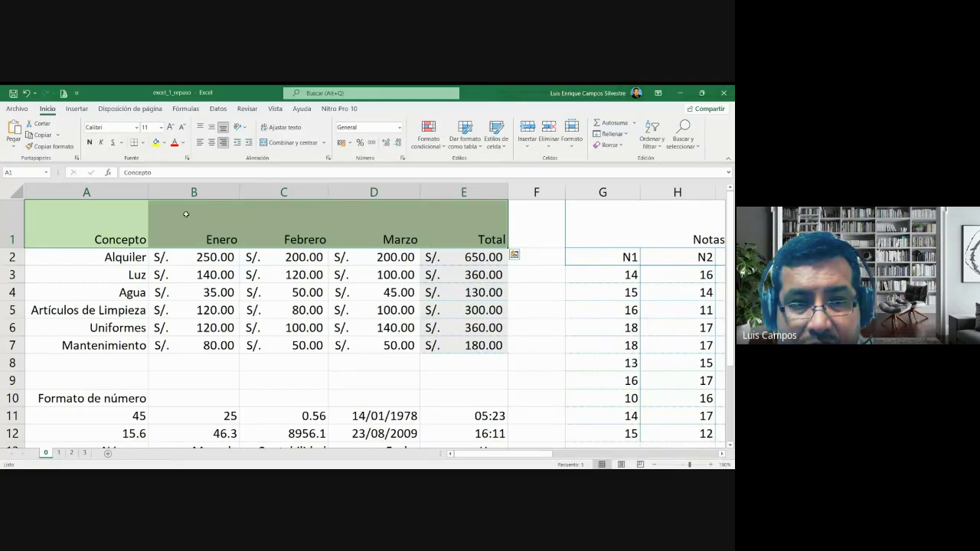
right_click(186, 215)
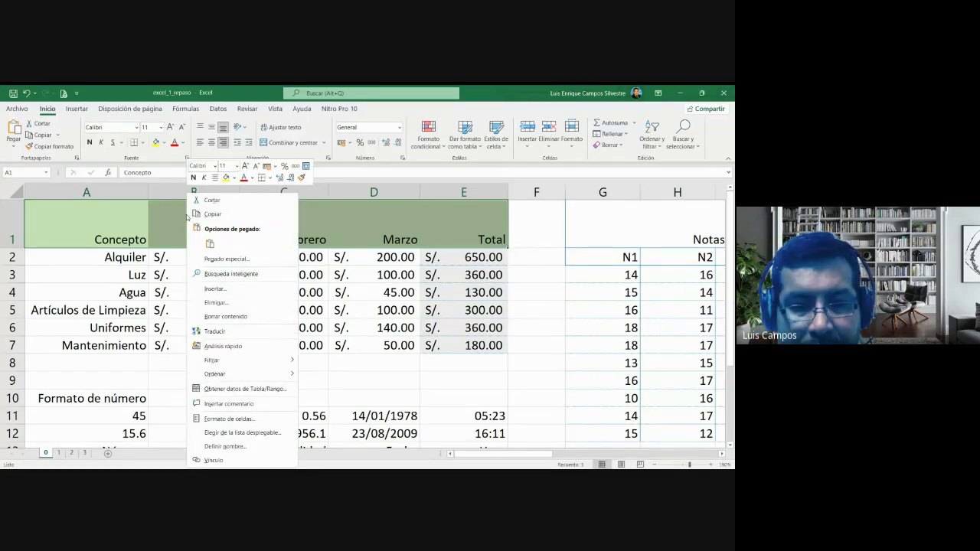
left_click(273, 422)
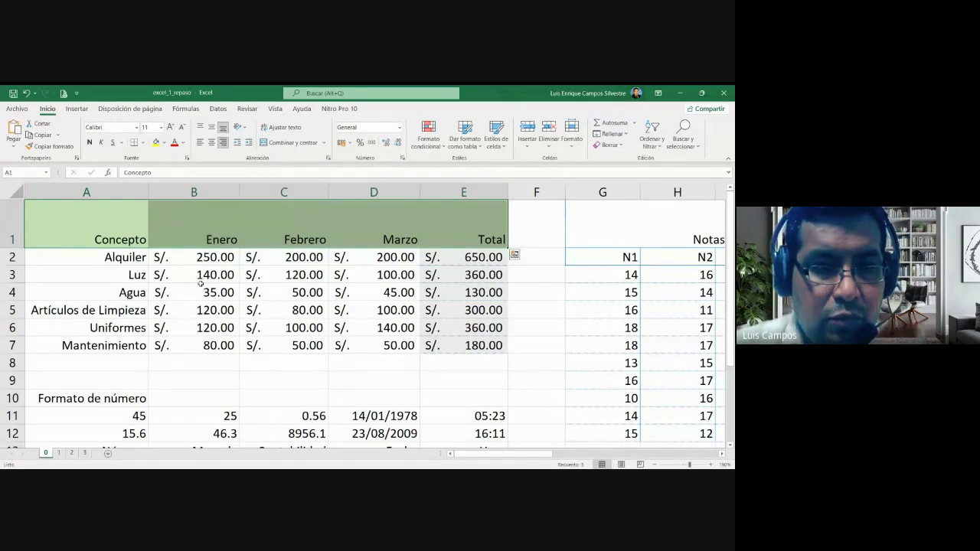
right_click(209, 231)
left_click(259, 426)
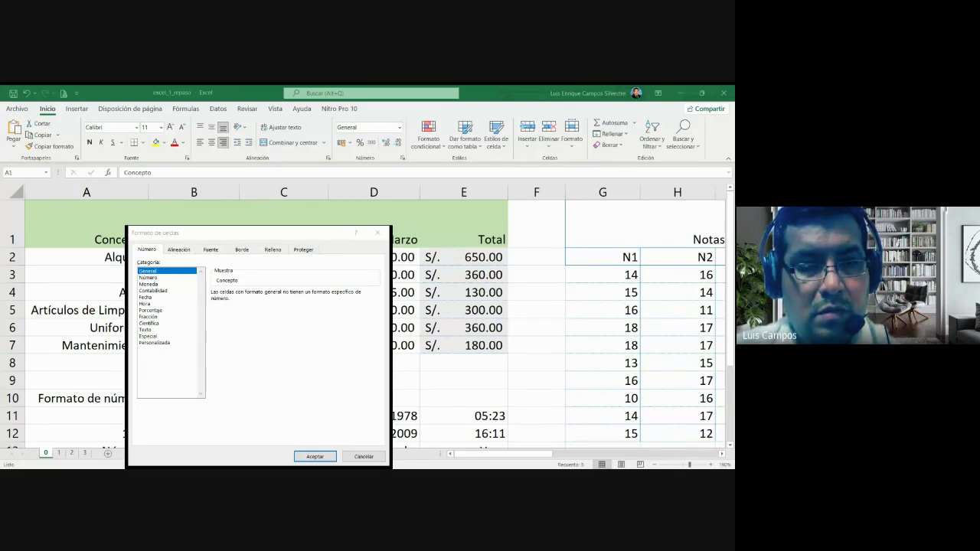
left_click(131, 191)
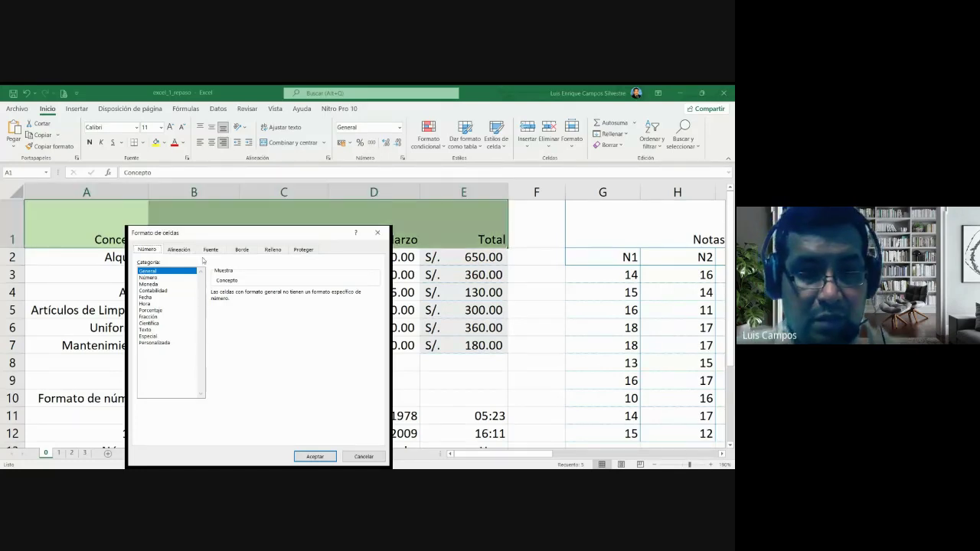
mouse_move(220, 237)
left_mouse_down()
mouse_move(372, 182)
mouse_move(336, 157)
left_mouse_up()
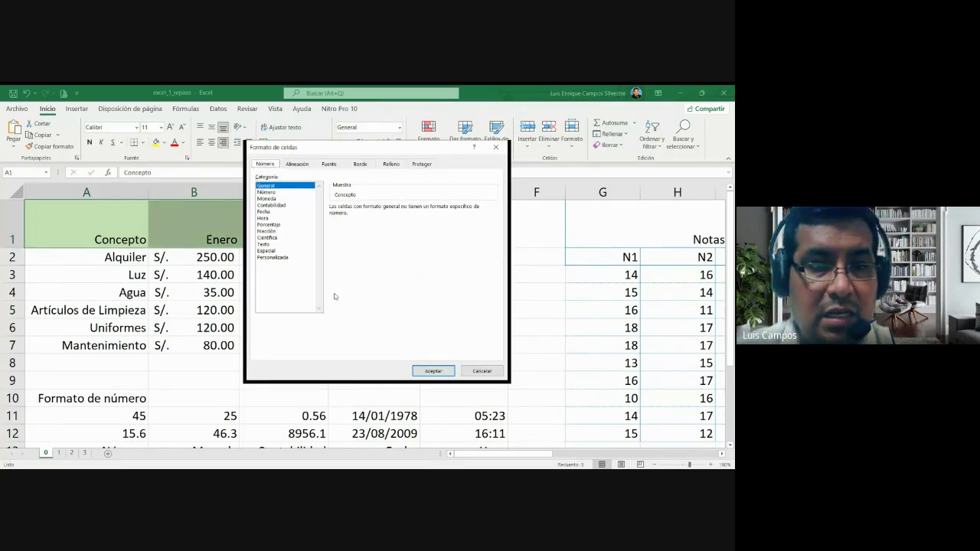
left_click(297, 164)
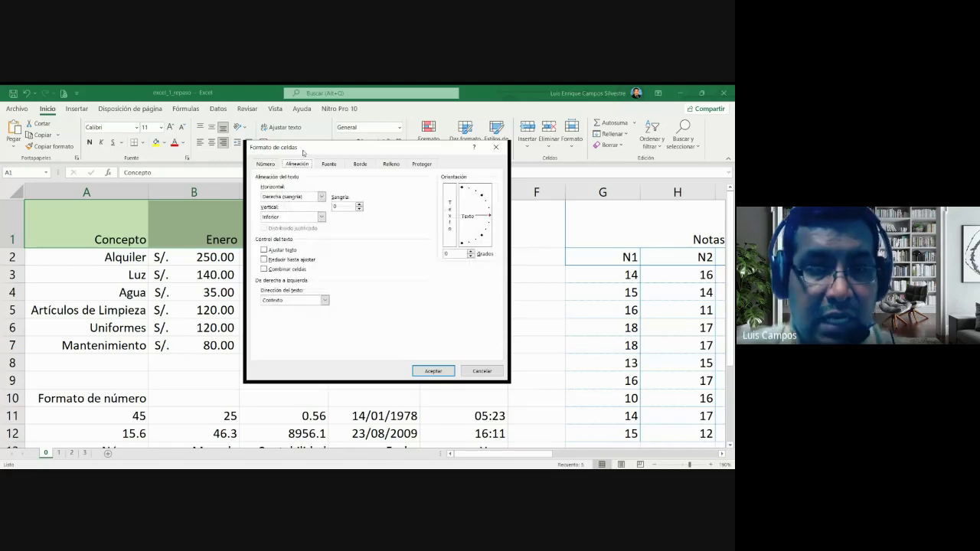
left_click_drag(303, 153, 274, 147)
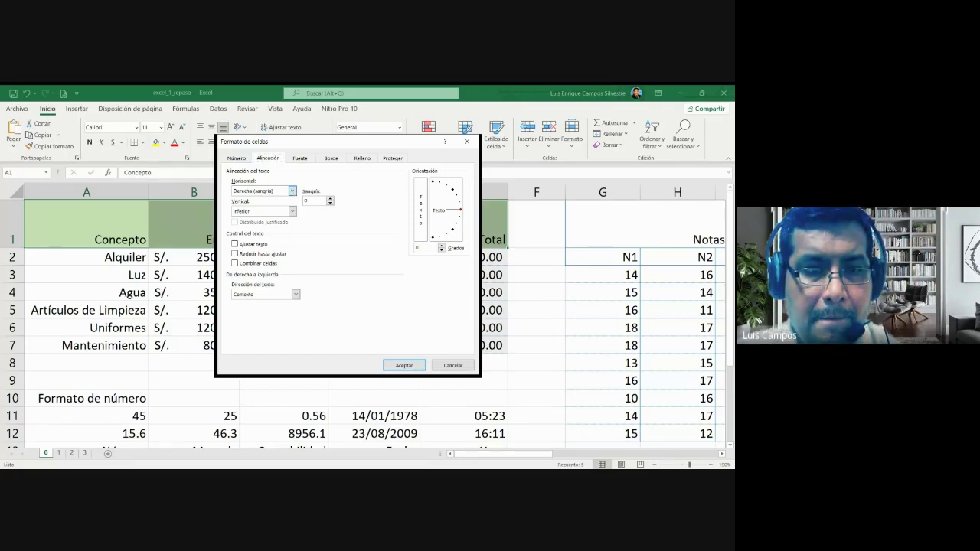
left_click(291, 190)
left_click(264, 213)
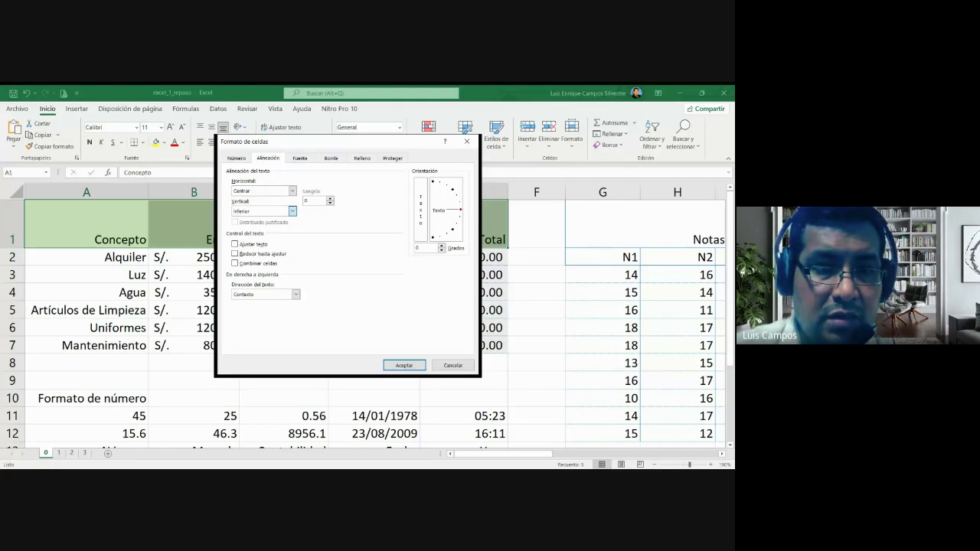
left_click(291, 211)
left_click(257, 227)
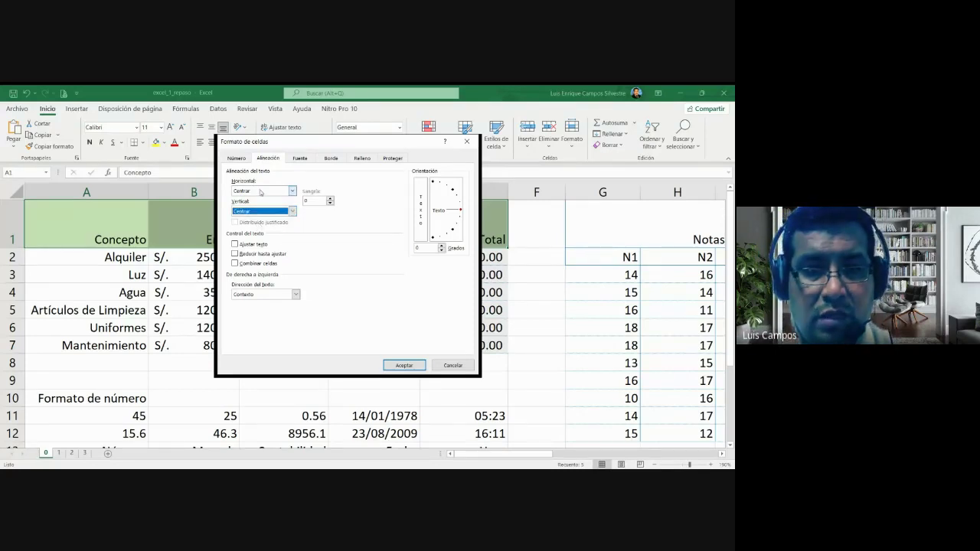
left_click(396, 366)
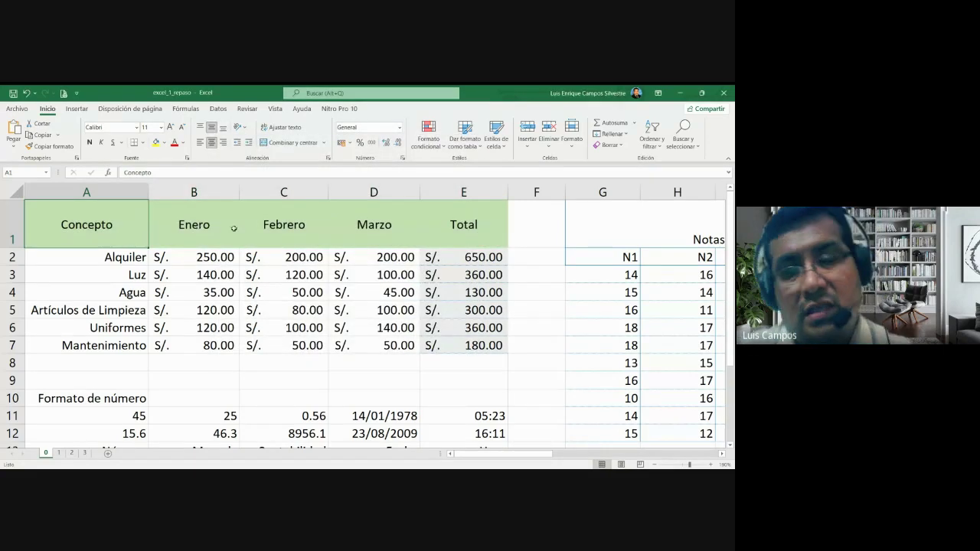
left_click(457, 237)
left_click(387, 226)
left_click(284, 222)
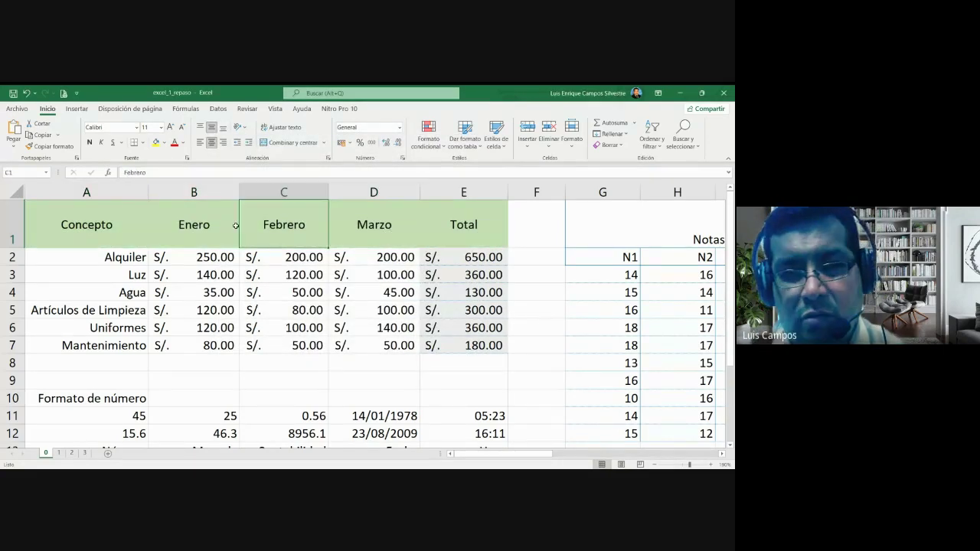
left_click(193, 221)
Rotate the header text in A1:E1 to 45 degrees and increase the height of row 1 to fit it.
left_click(95, 209)
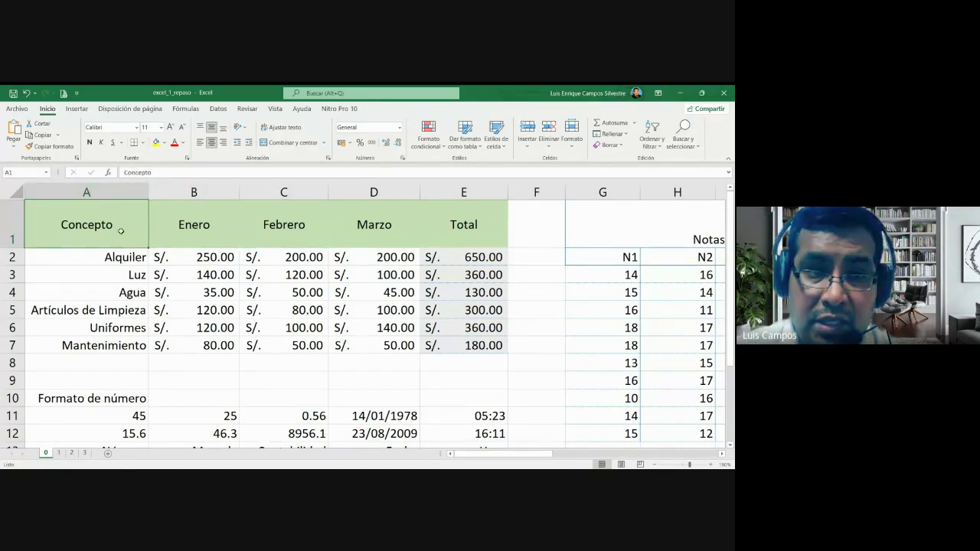
left_click_drag(120, 227, 459, 229)
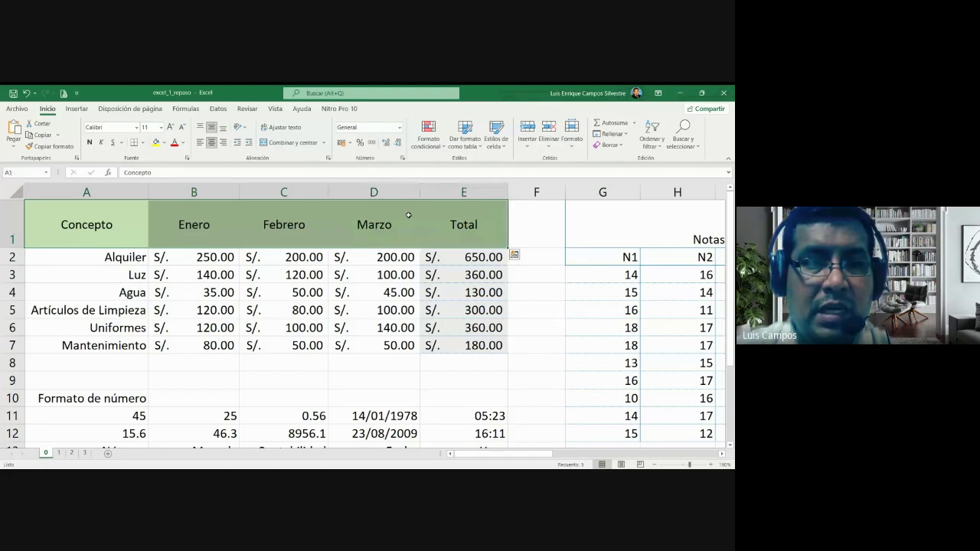
right_click(218, 195)
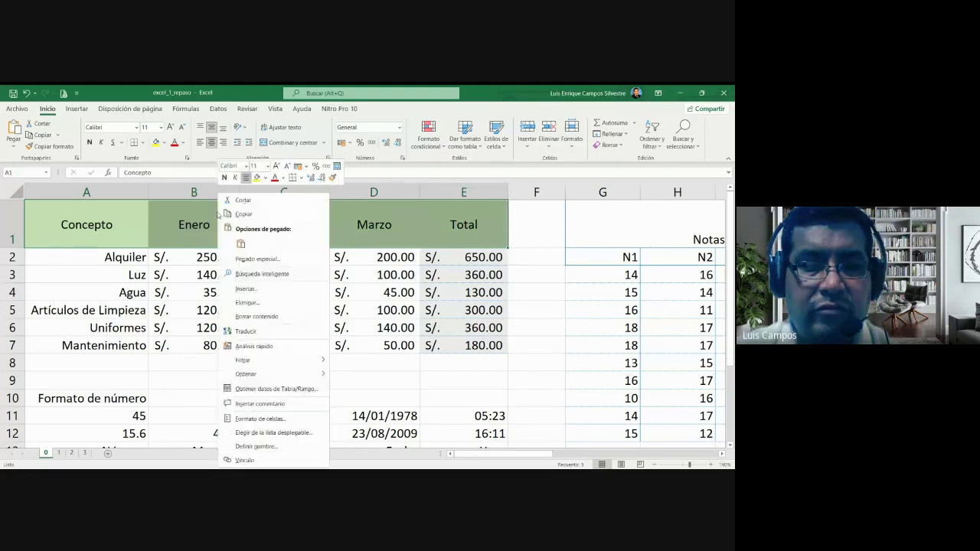
left_click(260, 418)
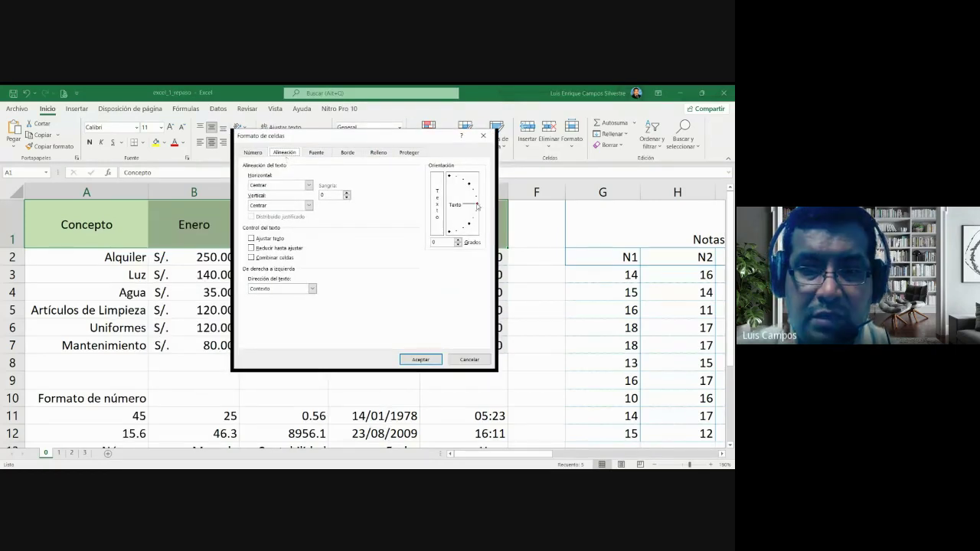
left_click(476, 205)
left_click_drag(476, 205, 470, 185)
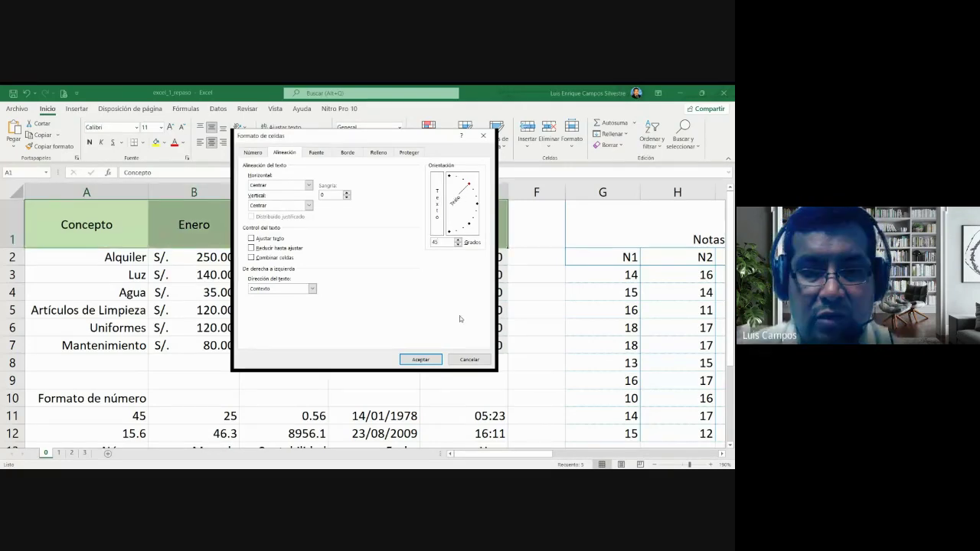
left_click(430, 358)
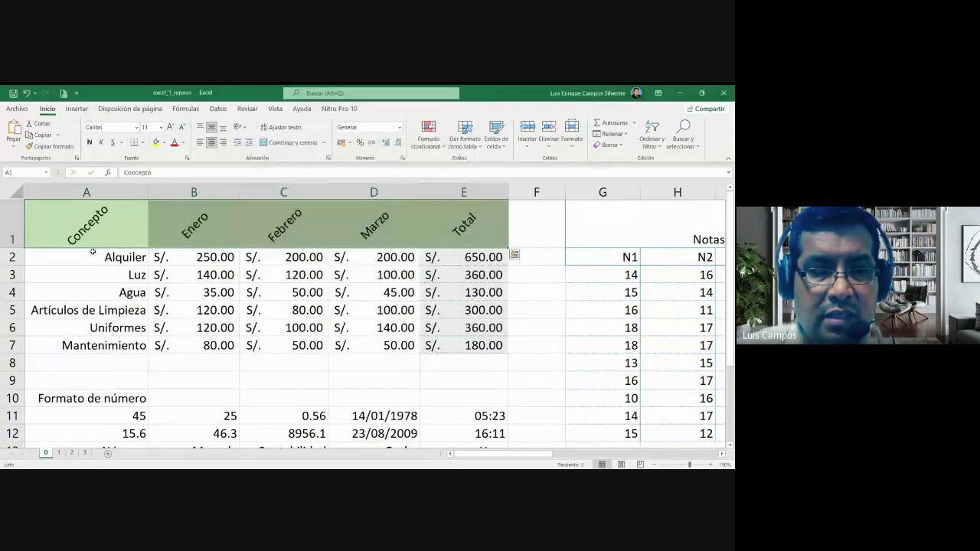
left_click(55, 251)
left_click_drag(23, 248, 23, 259)
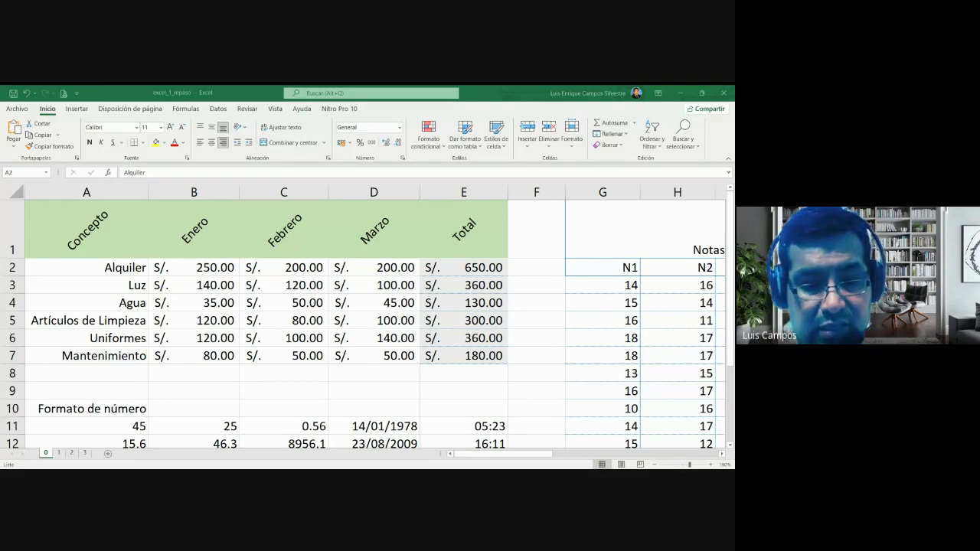
key("alt+Tab")
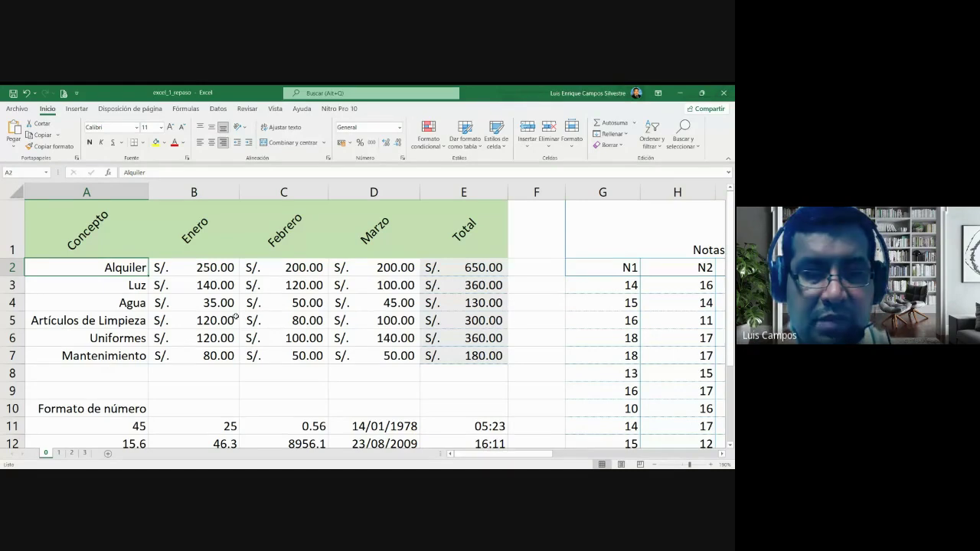
left_click_drag(220, 273, 451, 352)
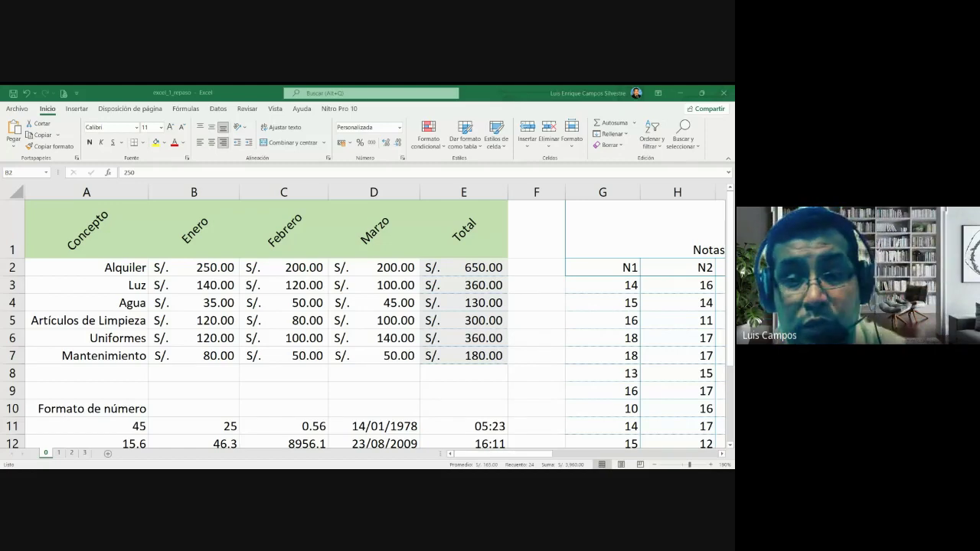
left_click_drag(193, 267, 463, 355)
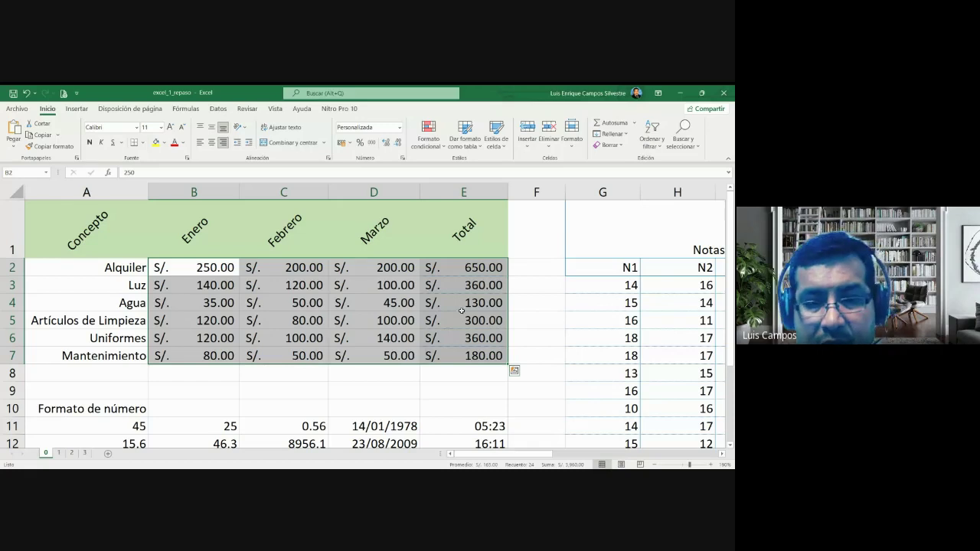
left_click(419, 373)
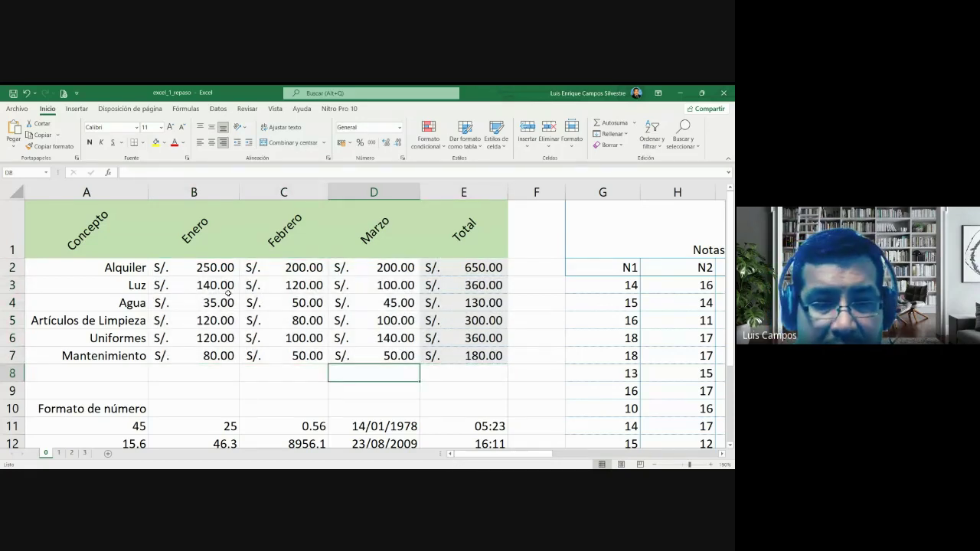
left_click_drag(207, 266, 436, 343)
left_click(389, 380)
Open the number format settings for the amounts in B2:E7 and compare the Moneda and Contabilidad categories.
left_click_drag(197, 268, 436, 353)
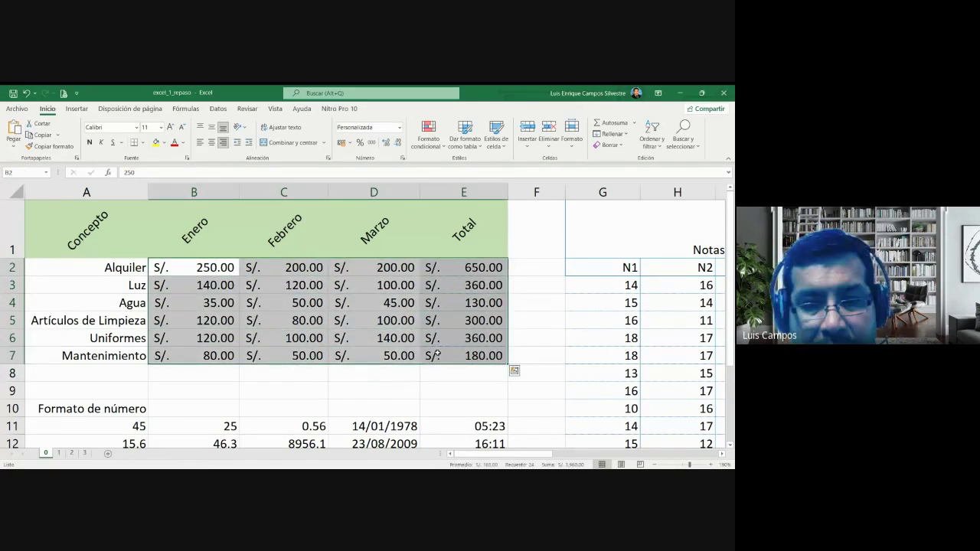
right_click(245, 275)
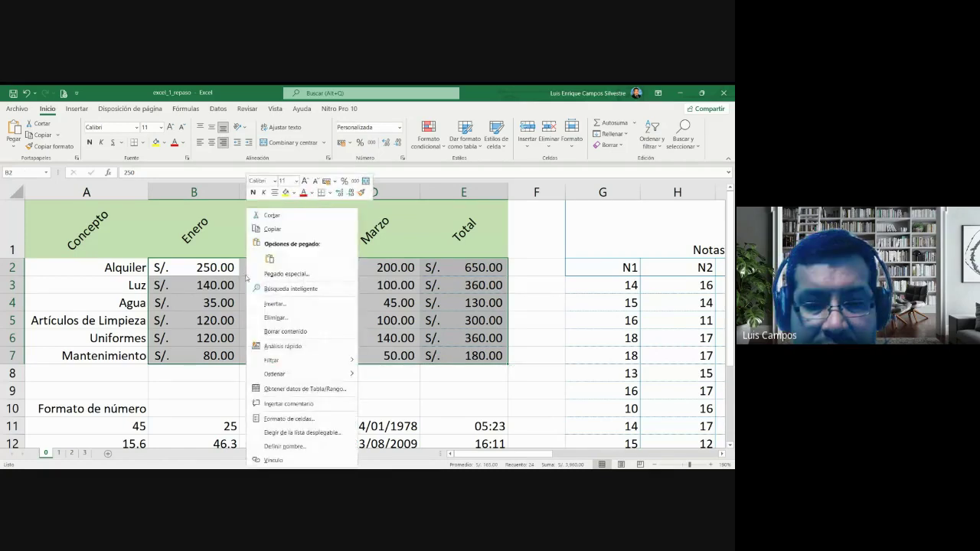
left_click(273, 418)
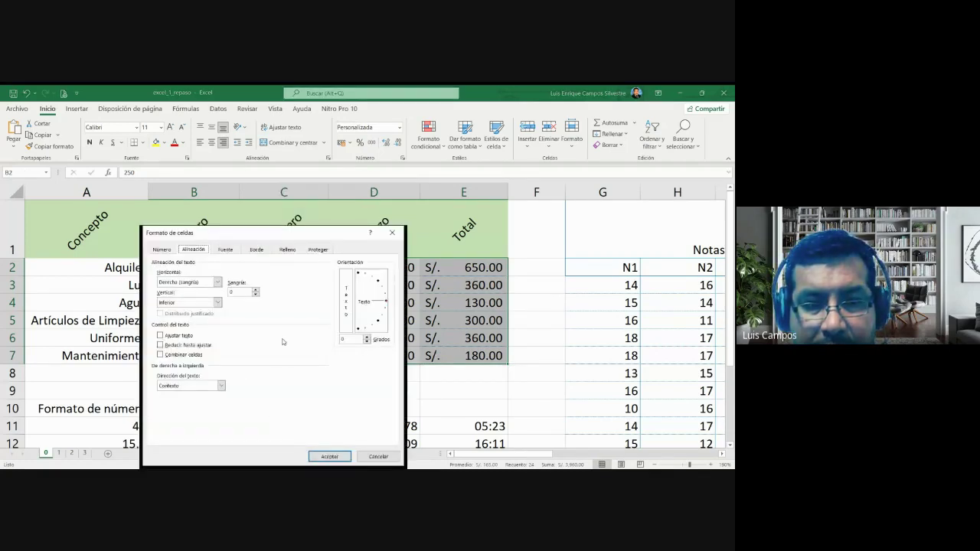
left_click_drag(279, 234, 400, 143)
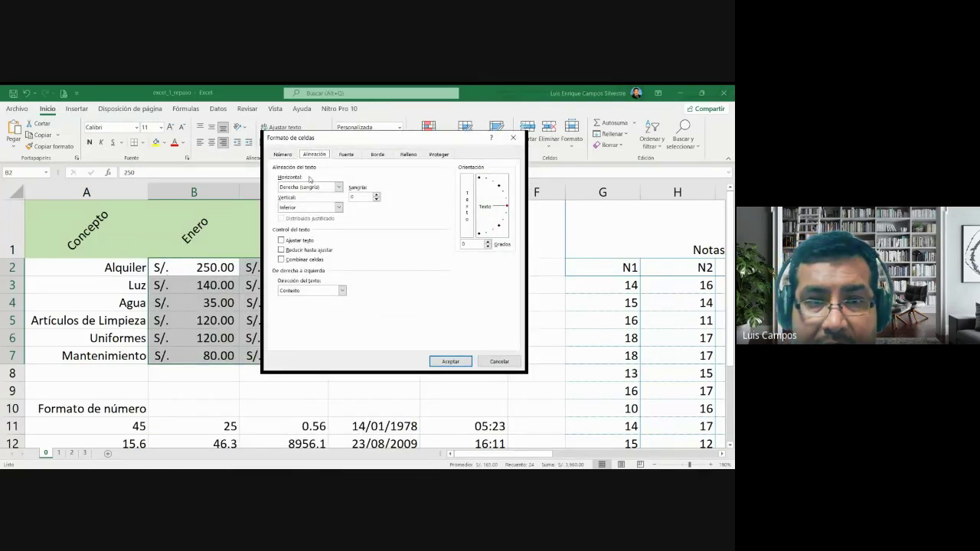
left_click(287, 156)
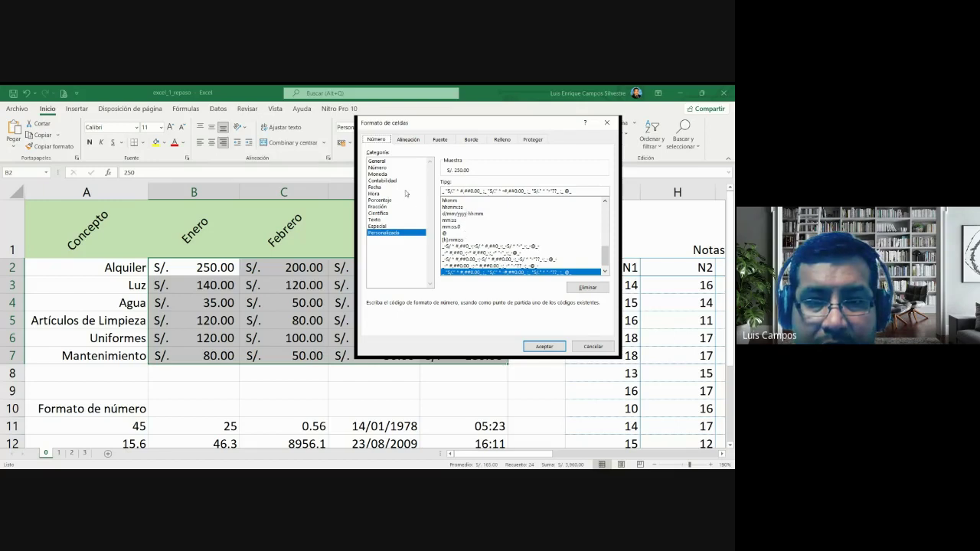
left_click(383, 174)
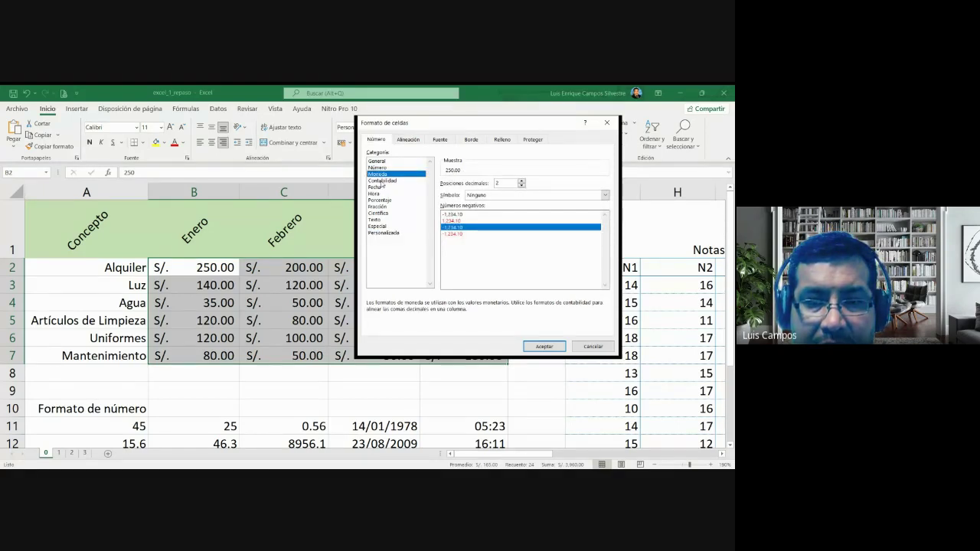
left_click(382, 180)
left_click(383, 175)
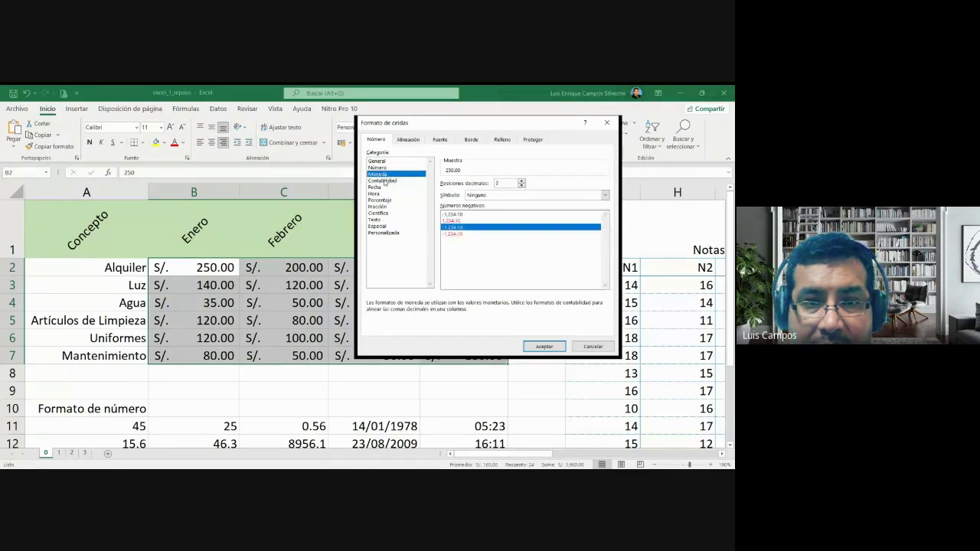
left_click(382, 180)
left_click(383, 180)
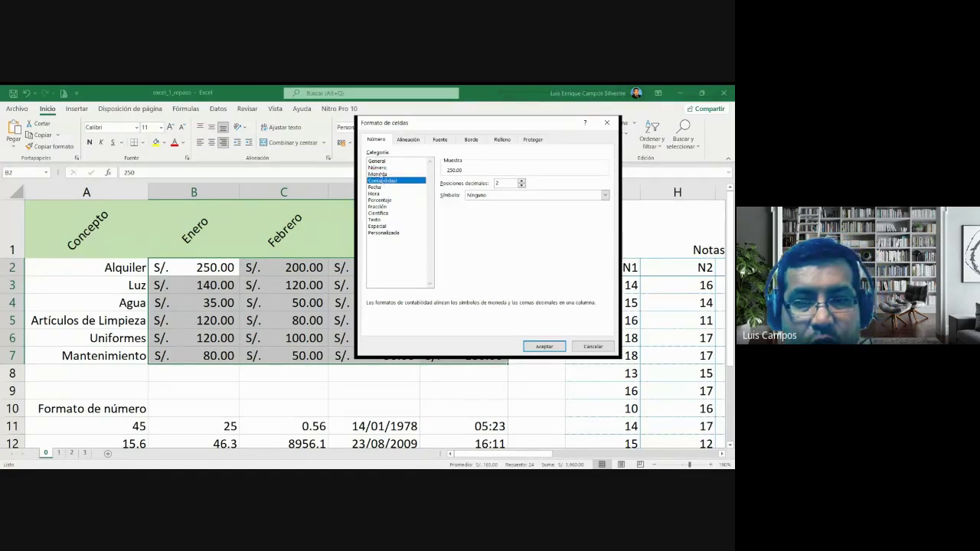
left_click(382, 175)
left_click(382, 182)
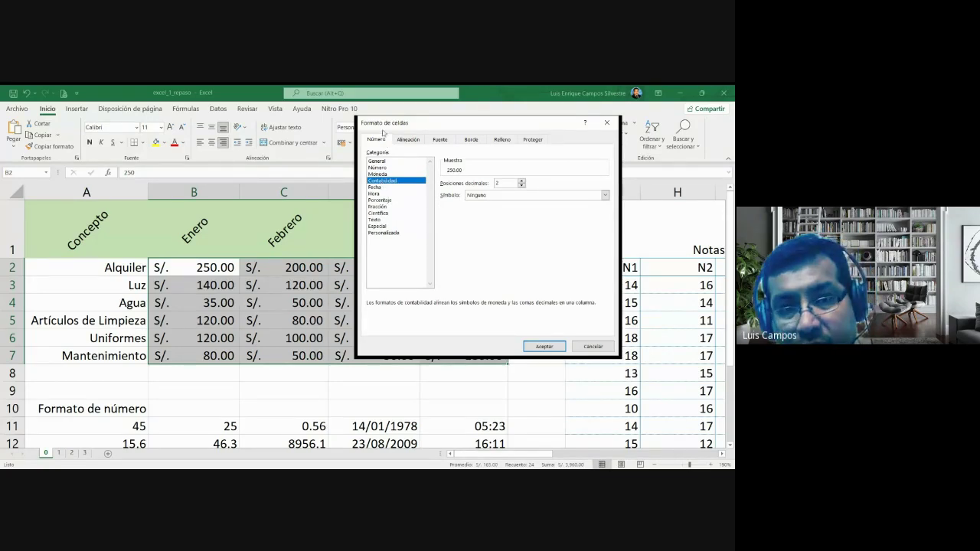
left_click(381, 174)
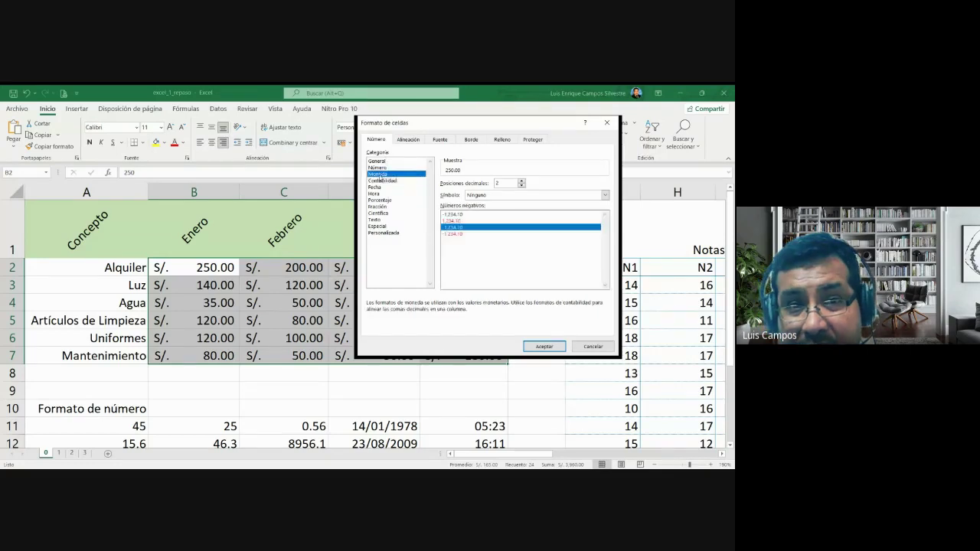
Apply the Contabilidad format with the $ Español (Estados Unidos) symbol and two decimals to B2:E7.
left_click(382, 180)
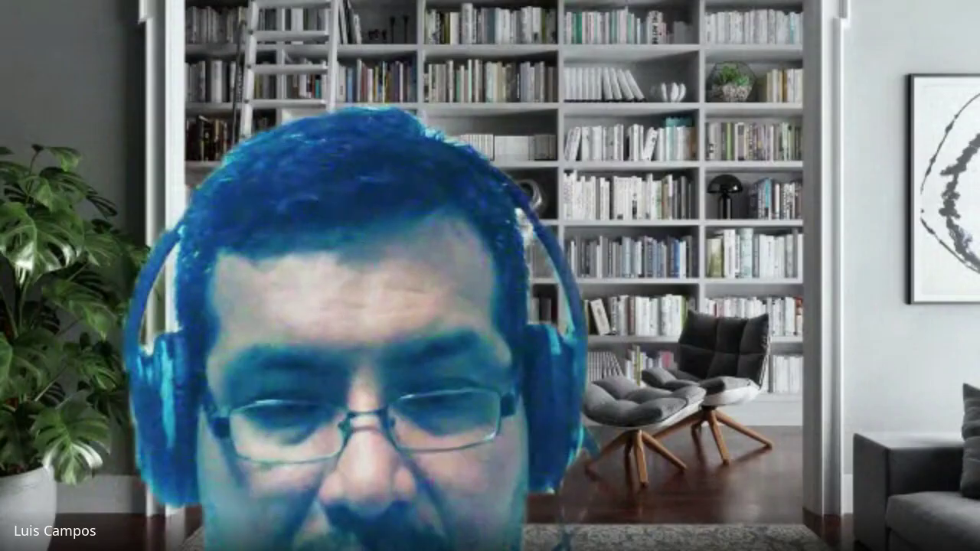
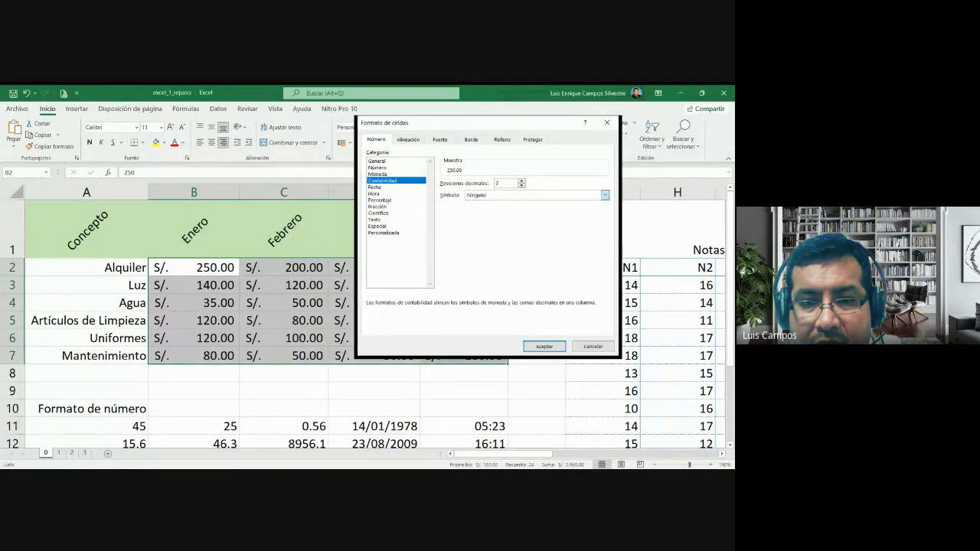
left_click(604, 195)
left_click(528, 258)
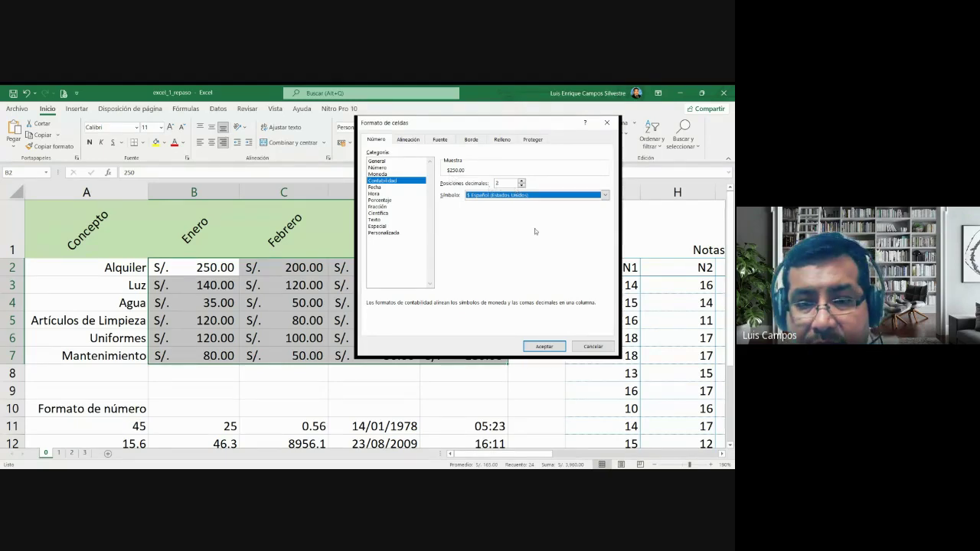
left_click(544, 345)
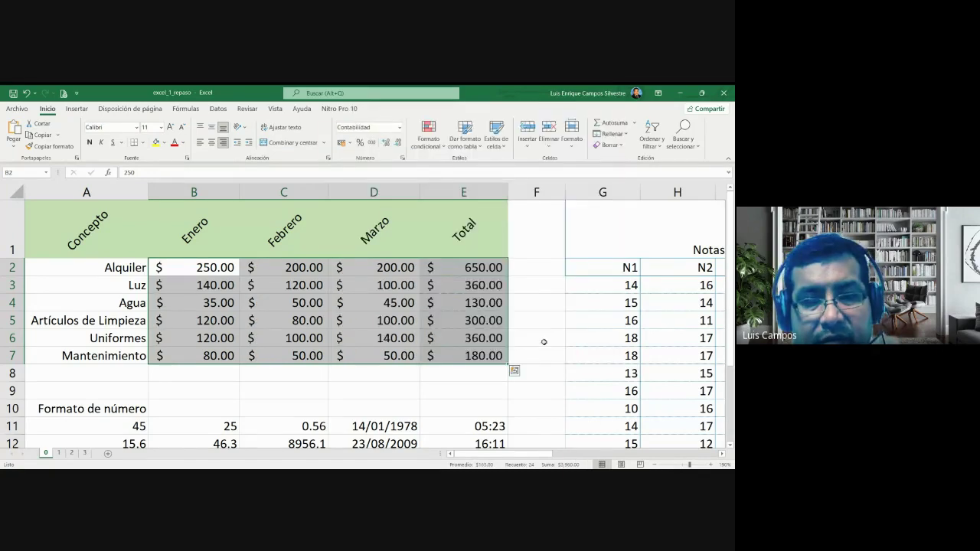
Adjust the expenses table's column widths, making column B slightly wider and column D narrower.
left_click(181, 268)
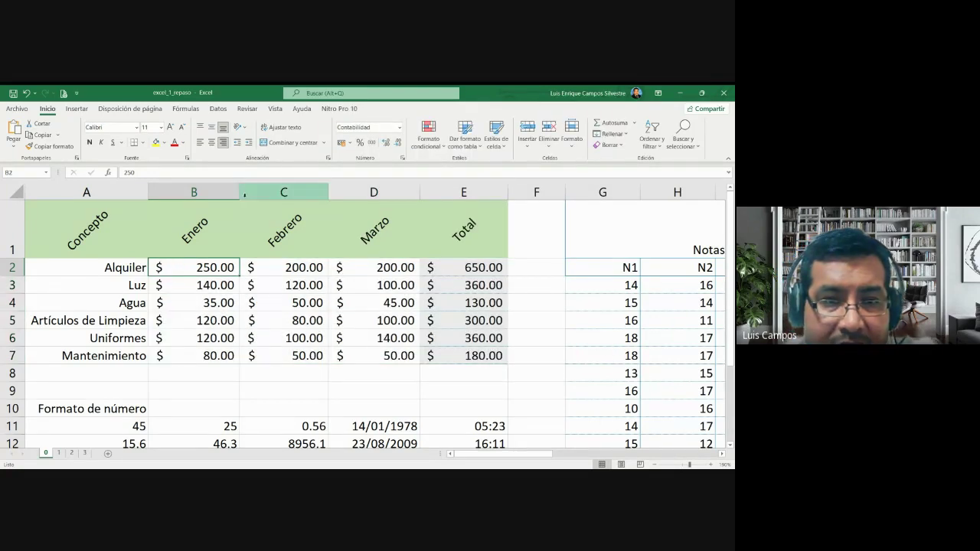
left_click_drag(242, 192, 284, 192)
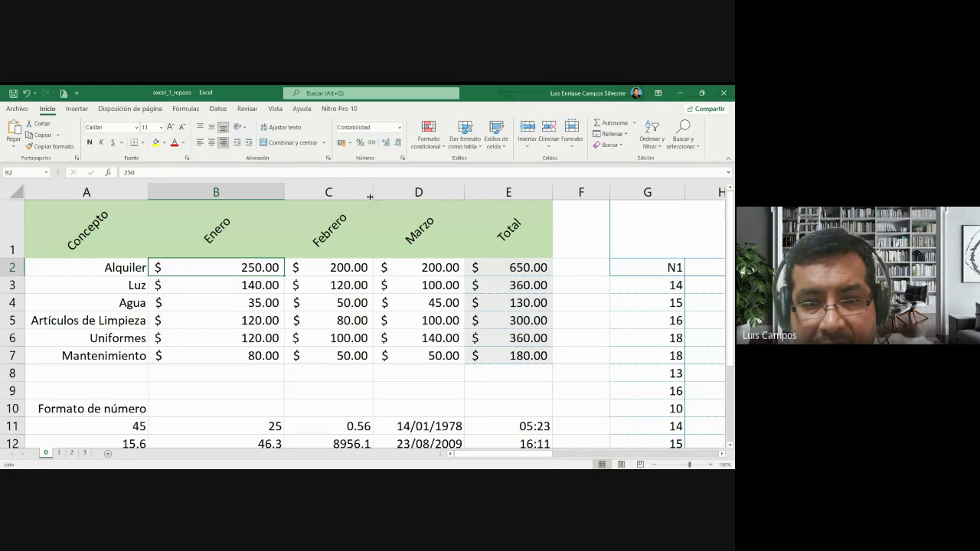
mouse_move(373, 192)
left_mouse_down()
mouse_move(425, 190)
mouse_move(374, 191)
left_mouse_up()
left_click_drag(284, 192, 244, 192)
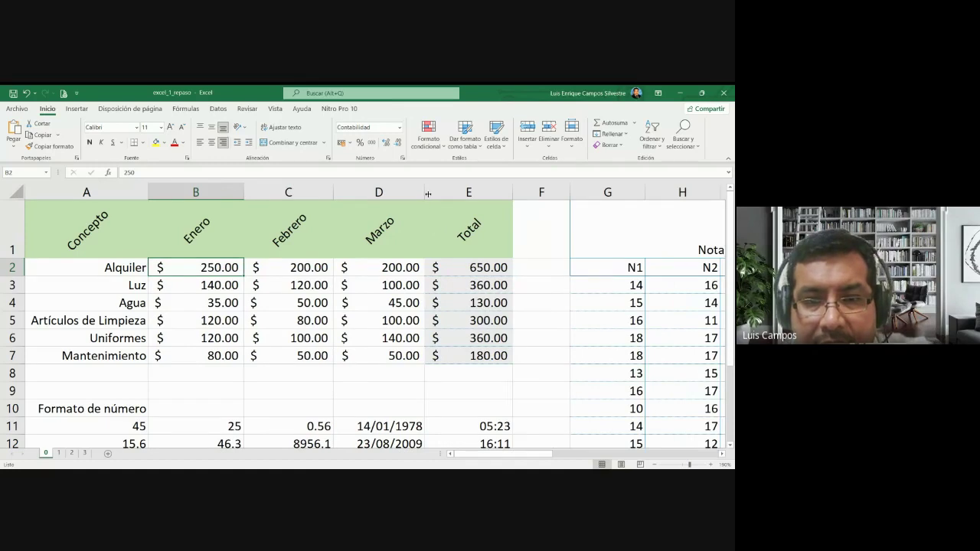
left_click_drag(428, 193, 410, 193)
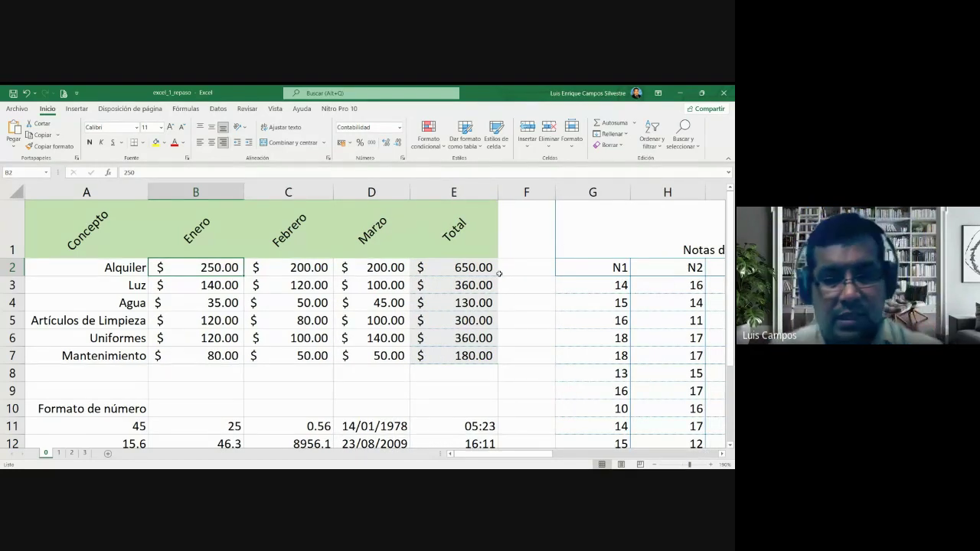
Examine the currency symbol alignment in the Enero amounts and look briefly at sheet 1 before returning to sheet 0.
left_click(501, 270)
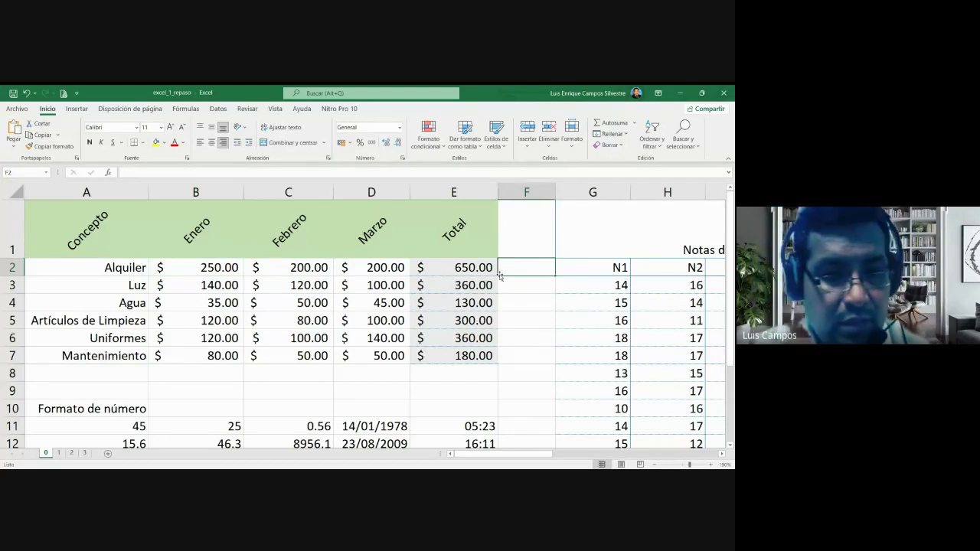
left_click_drag(159, 355, 159, 267)
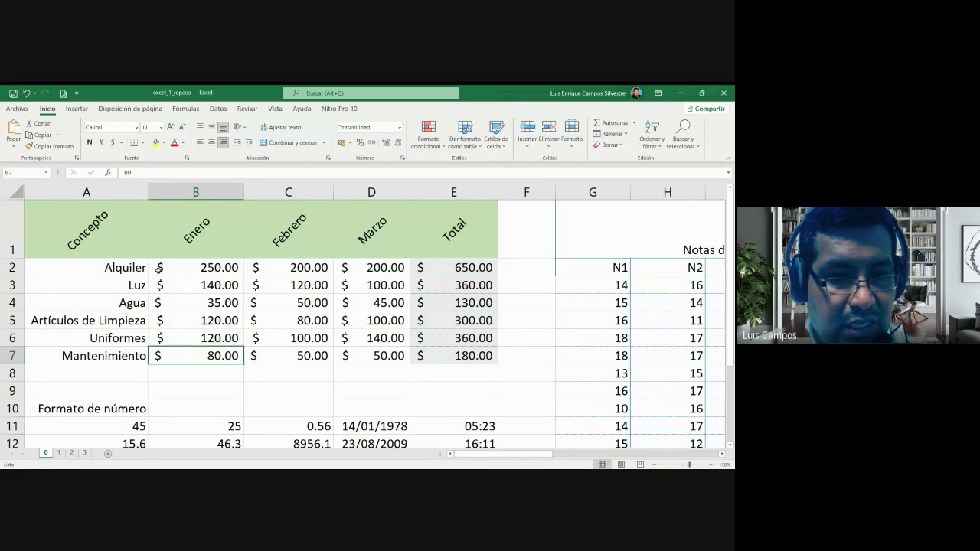
left_click(211, 272)
left_click(210, 319)
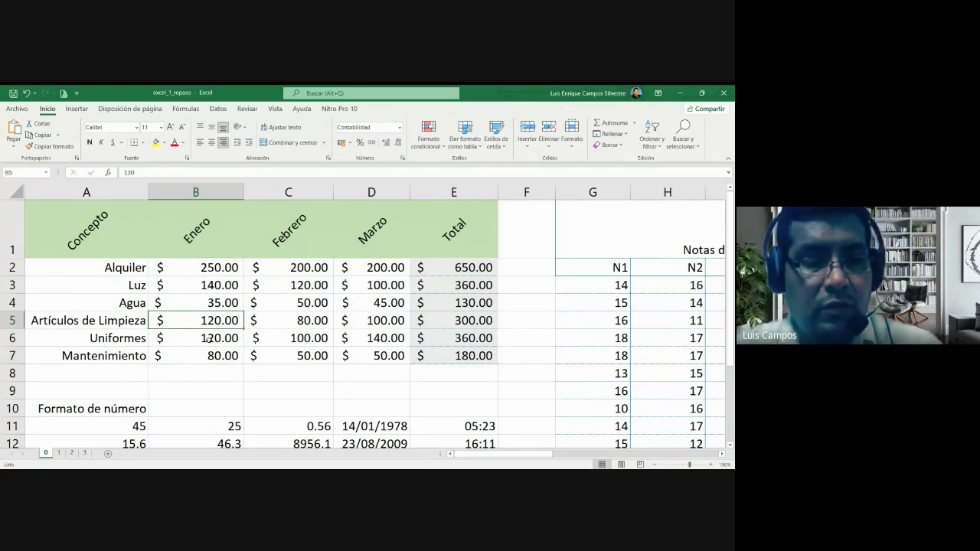
left_click(159, 336)
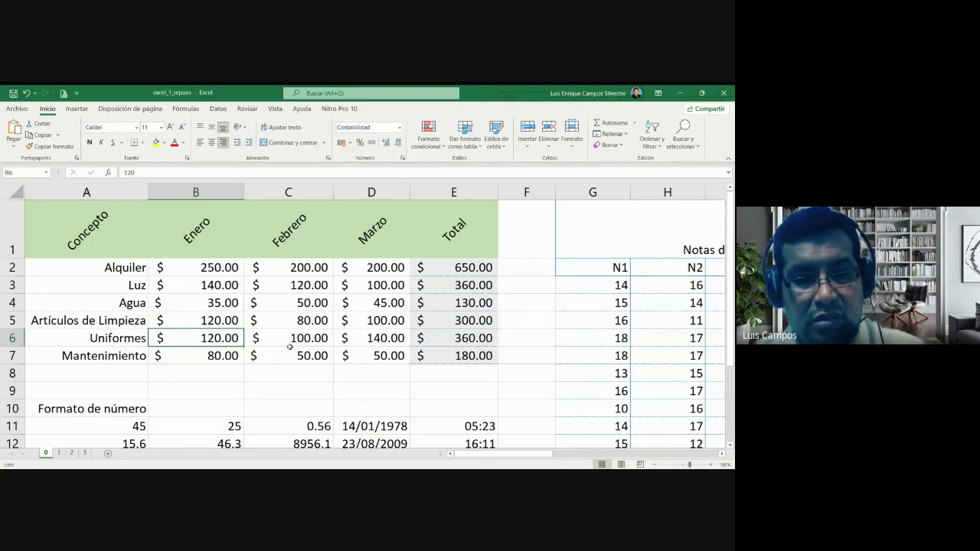
left_click(59, 453)
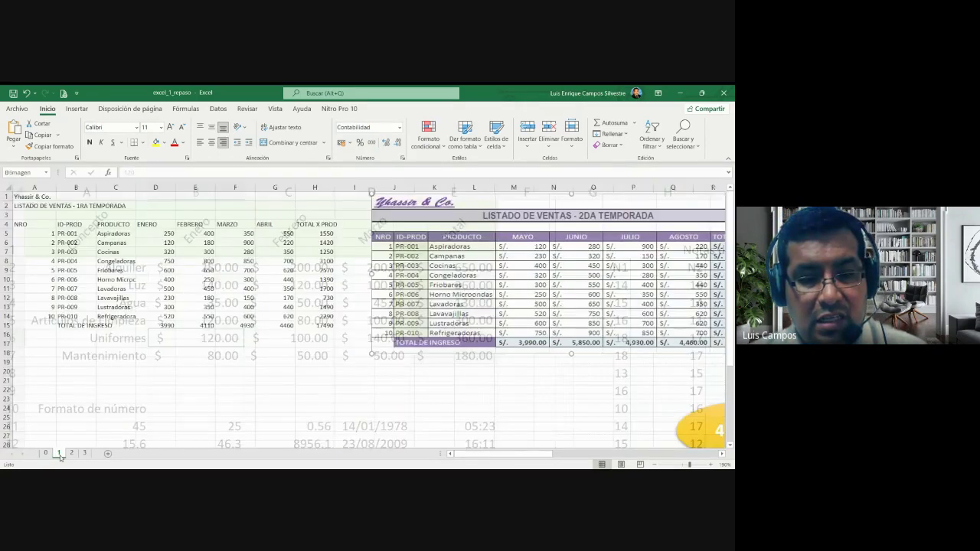
left_click(45, 453)
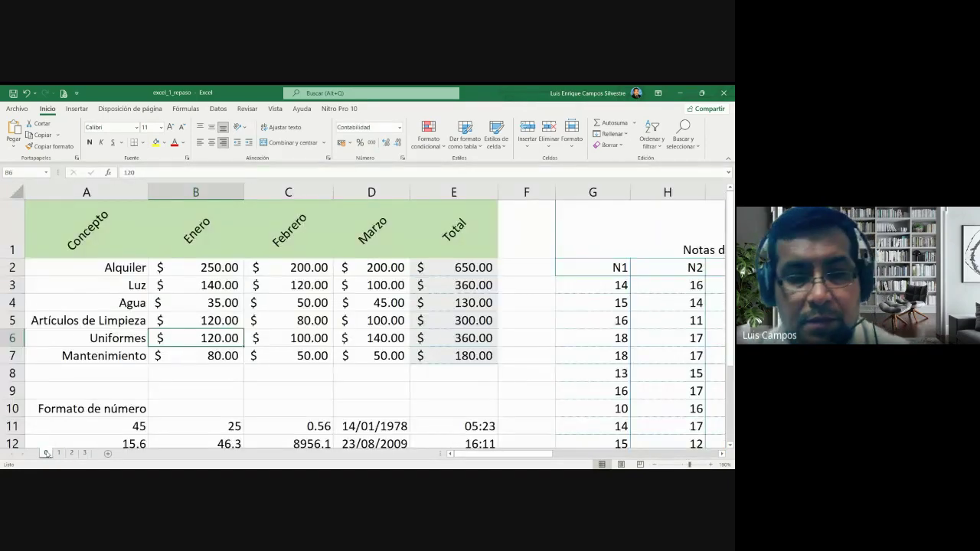
left_click(515, 390)
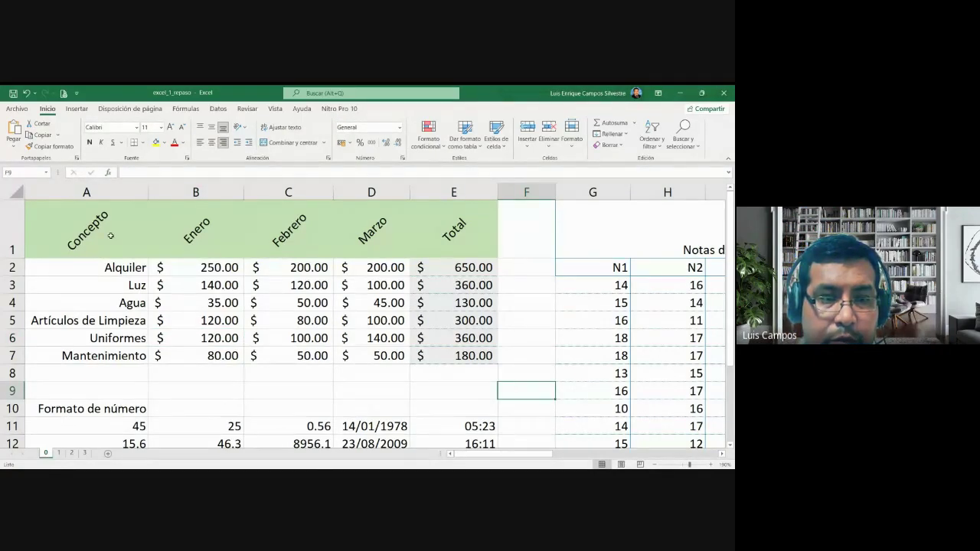
In the border settings for the expenses table A1:E7, set a thick solid red line as the outline.
left_click(134, 236)
left_click_drag(134, 236, 434, 353)
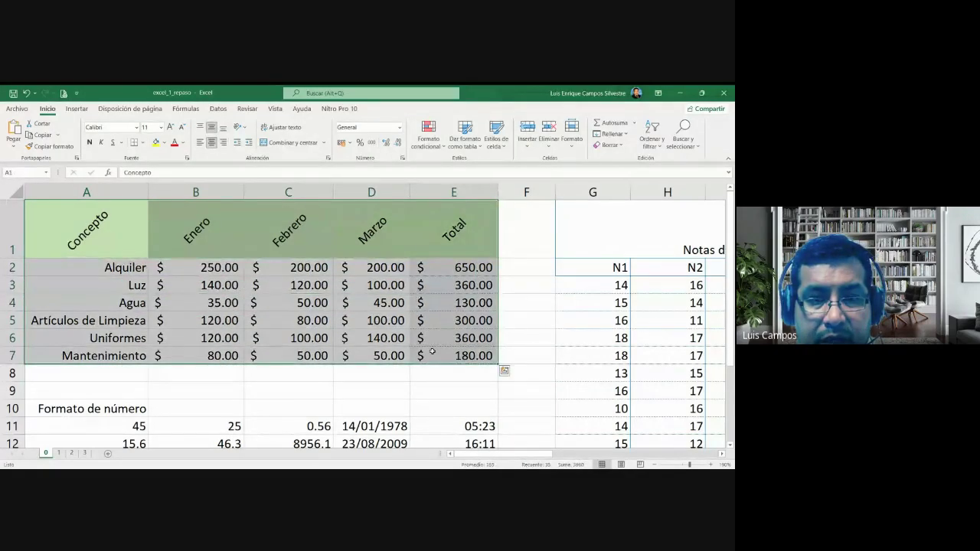
right_click(212, 227)
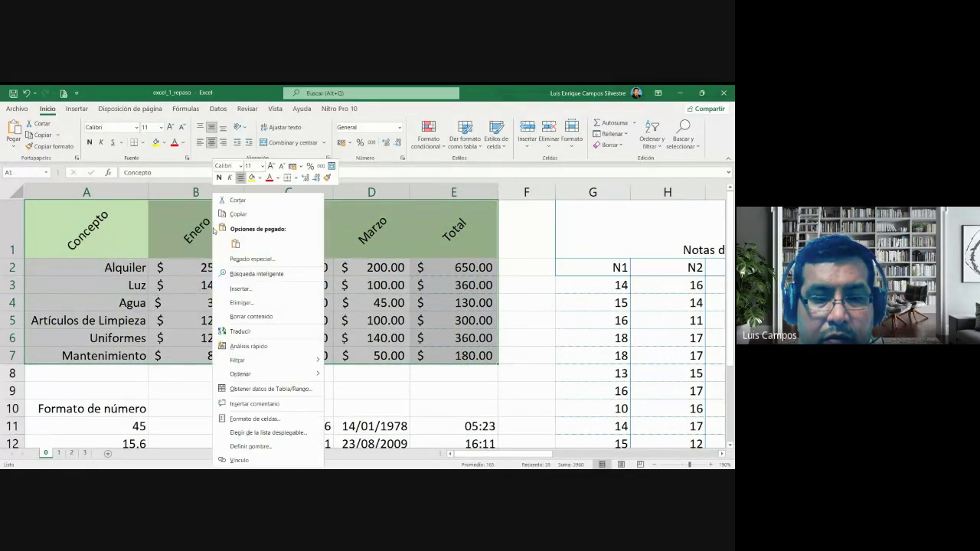
left_click(268, 418)
left_click_drag(295, 237, 508, 144)
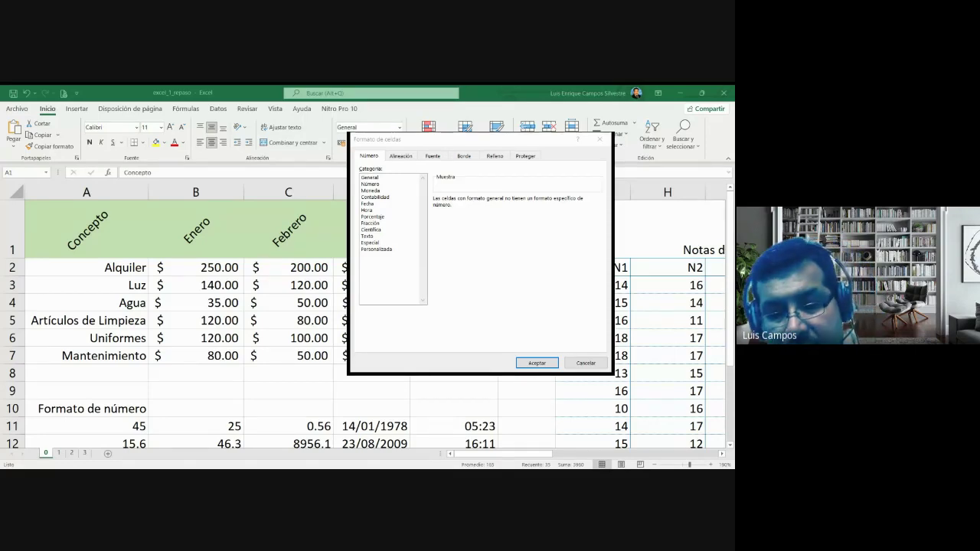
left_click(477, 276)
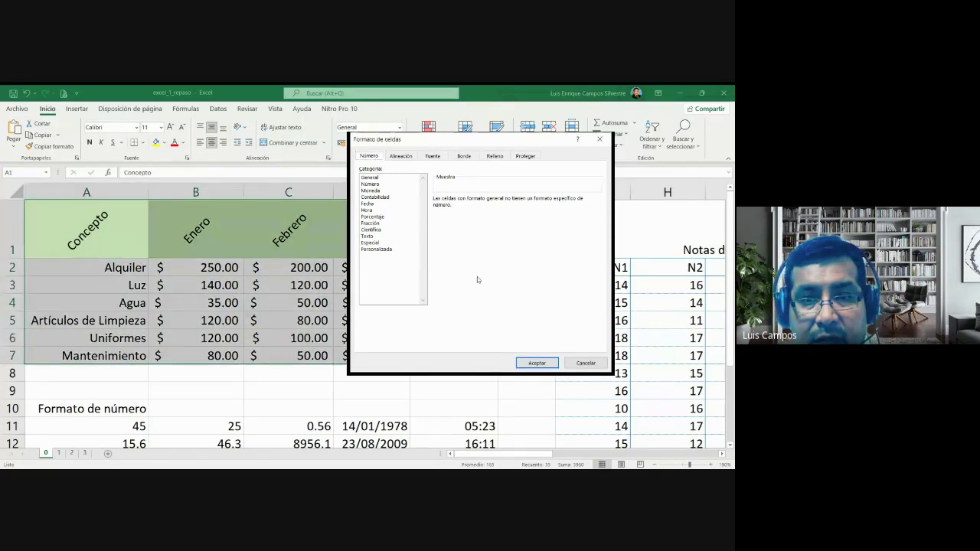
left_click(473, 156)
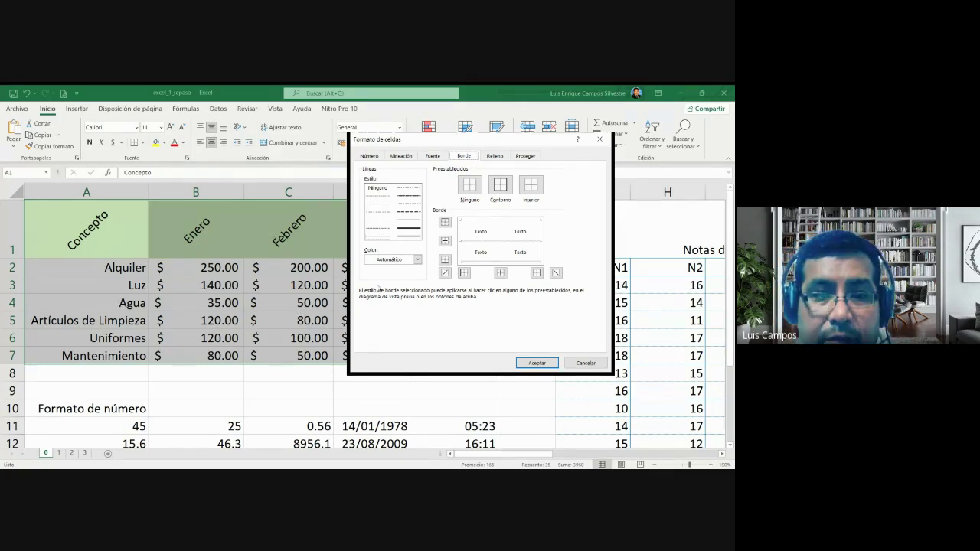
left_click(411, 231)
left_click(417, 259)
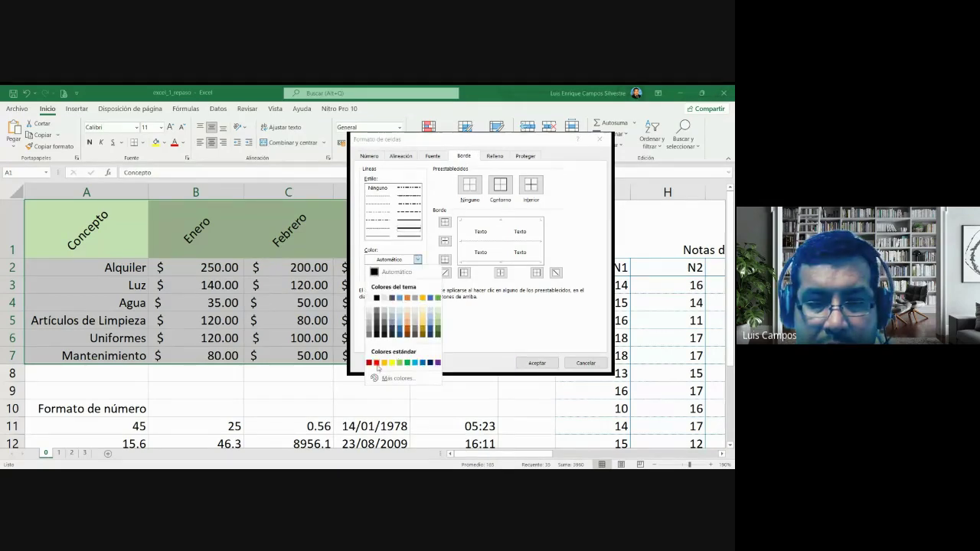
left_click(375, 362)
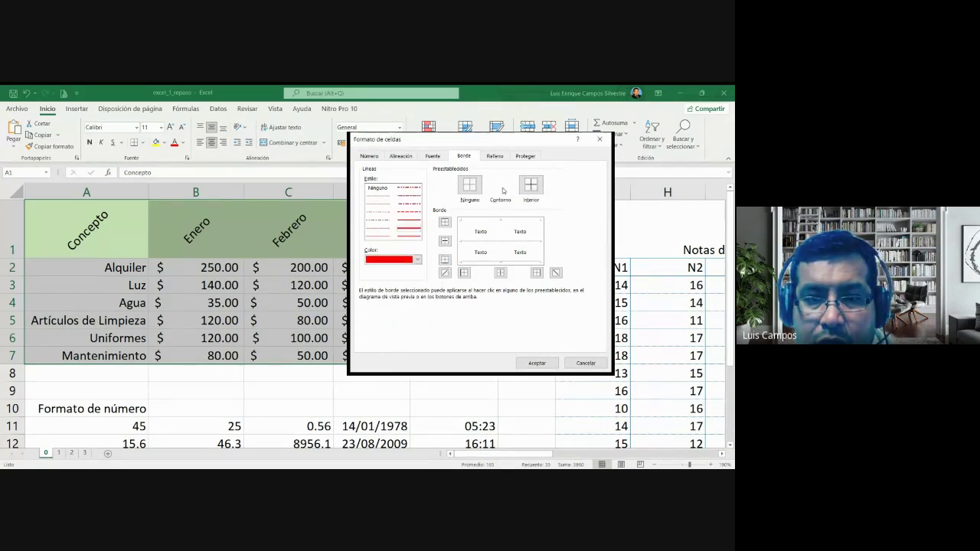
left_click(508, 190)
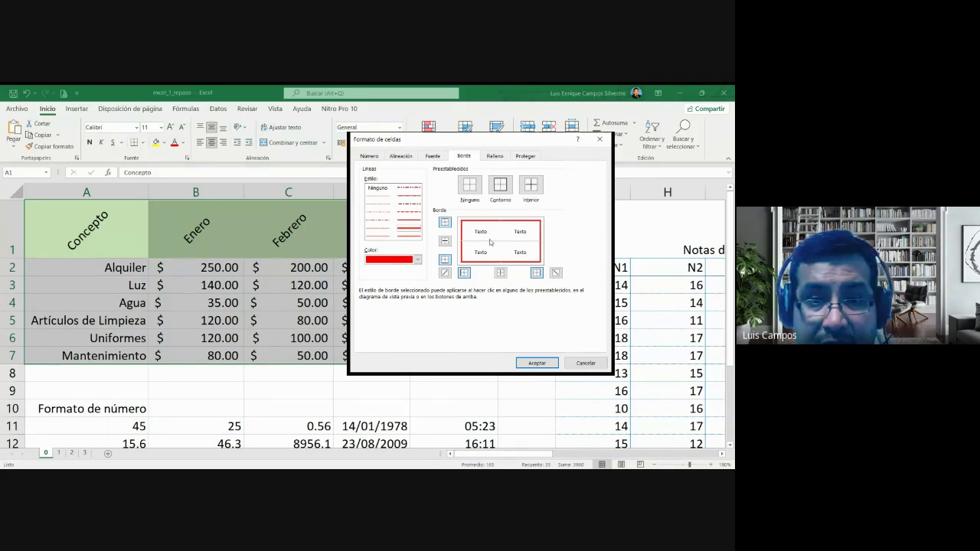
Set dark blue dashed lines as the inner horizontal borders of the expenses table A1:E7.
left_click(417, 260)
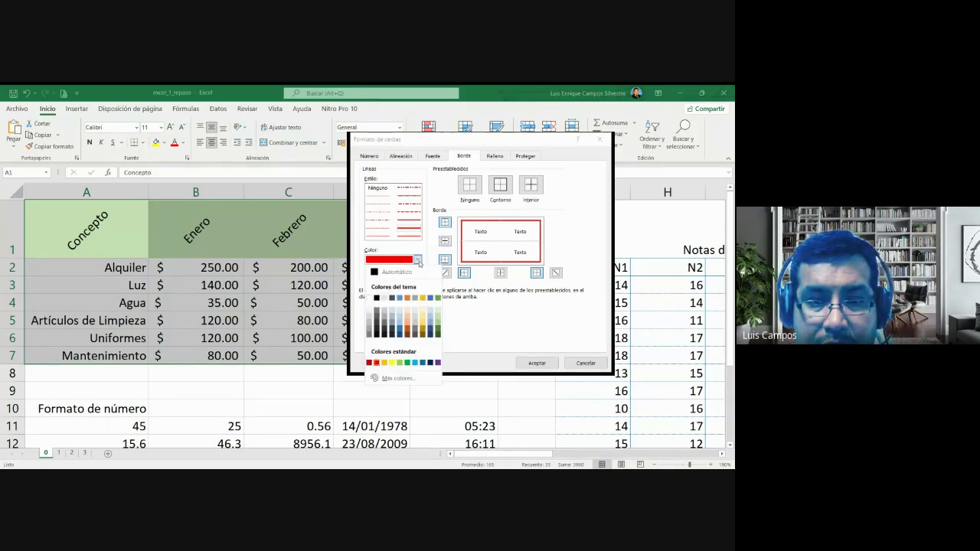
left_click(430, 362)
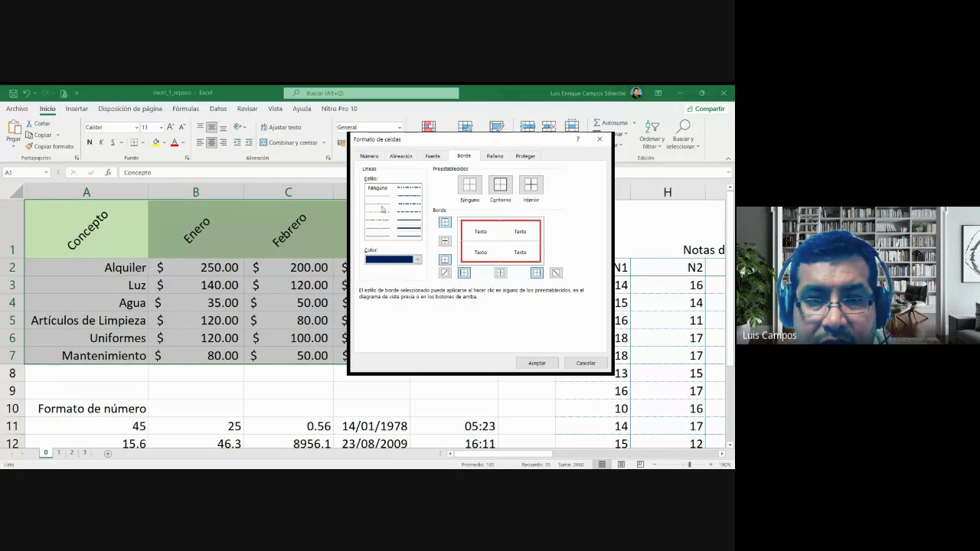
left_click(382, 219)
left_click(467, 242)
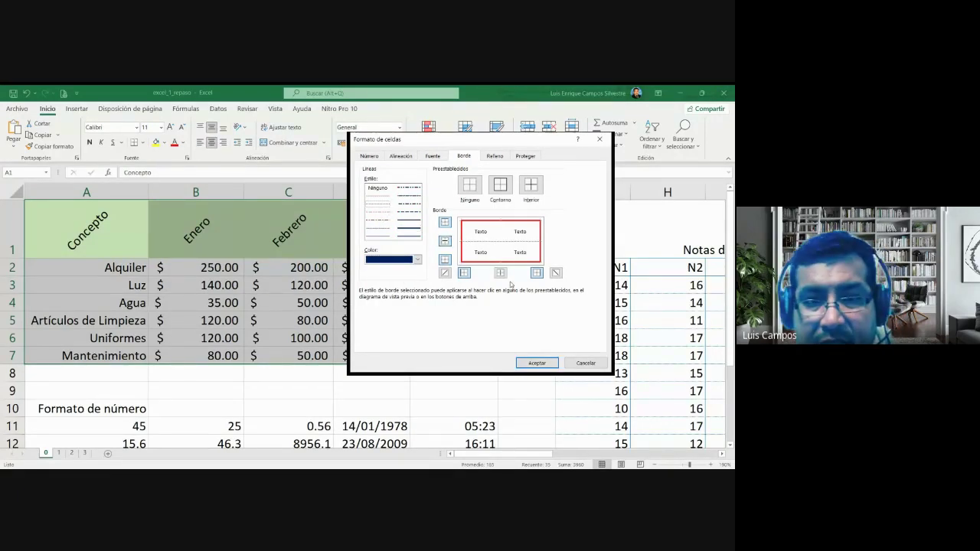
Set thin green lines as the table's inner vertical borders and apply the border settings to A1:E7.
left_click(417, 260)
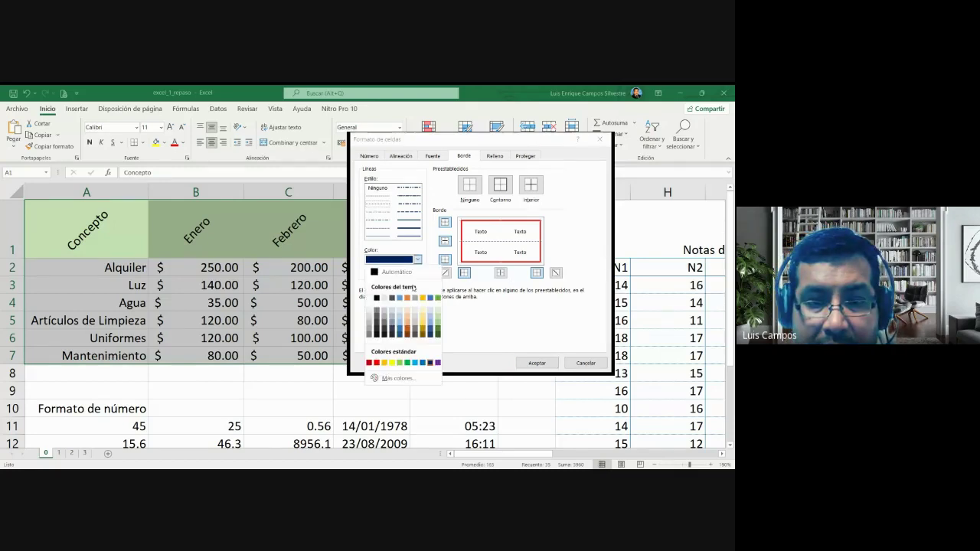
left_click(406, 362)
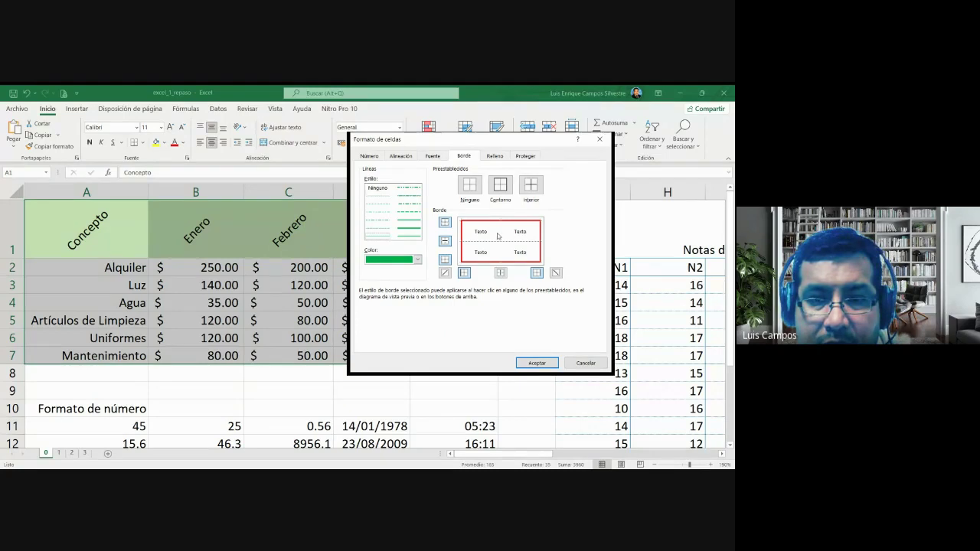
left_click(500, 272)
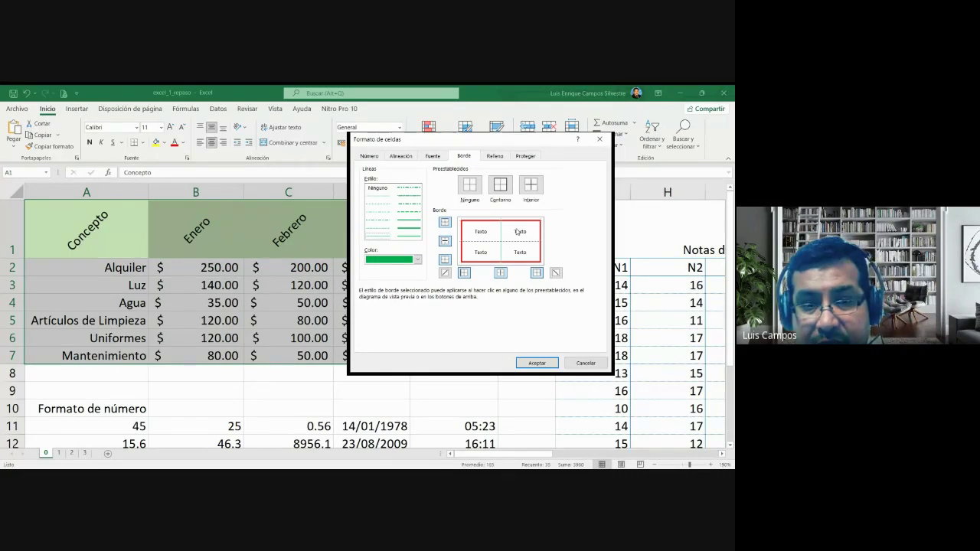
left_click(550, 364)
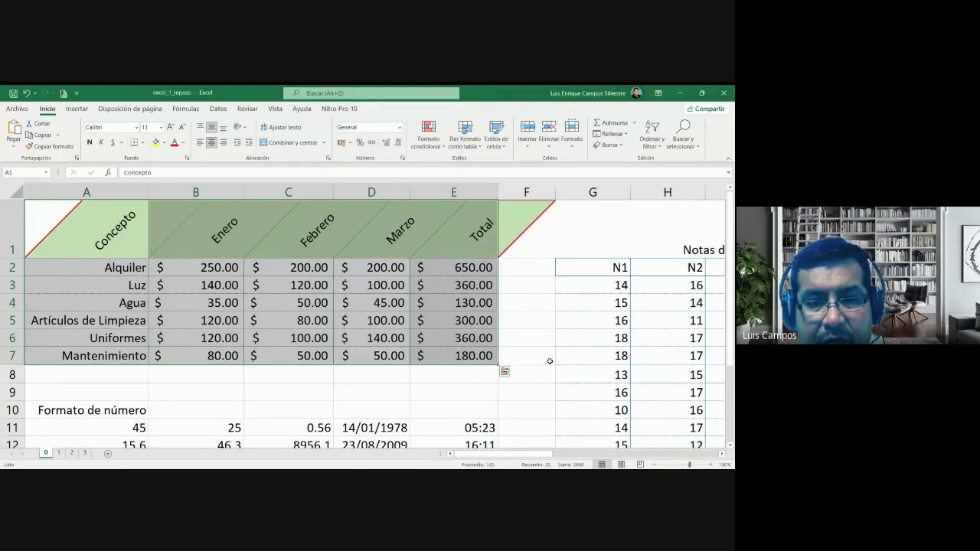
left_click(544, 321)
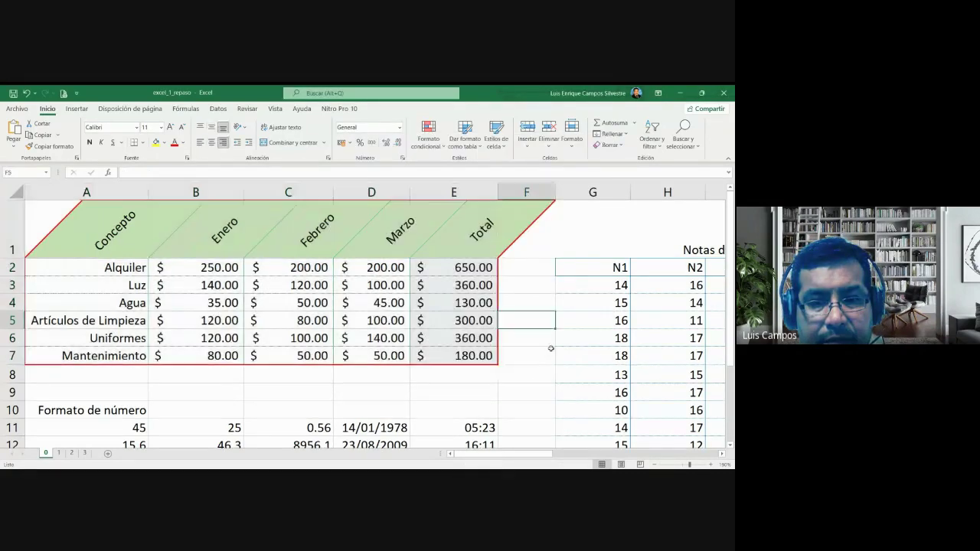
left_click(549, 408)
Try centering the merged Notas de Práctica header horizontally and vertically, and restore its right and bottom alignment.
scroll(550, 405, "down", 2, "ctrl")
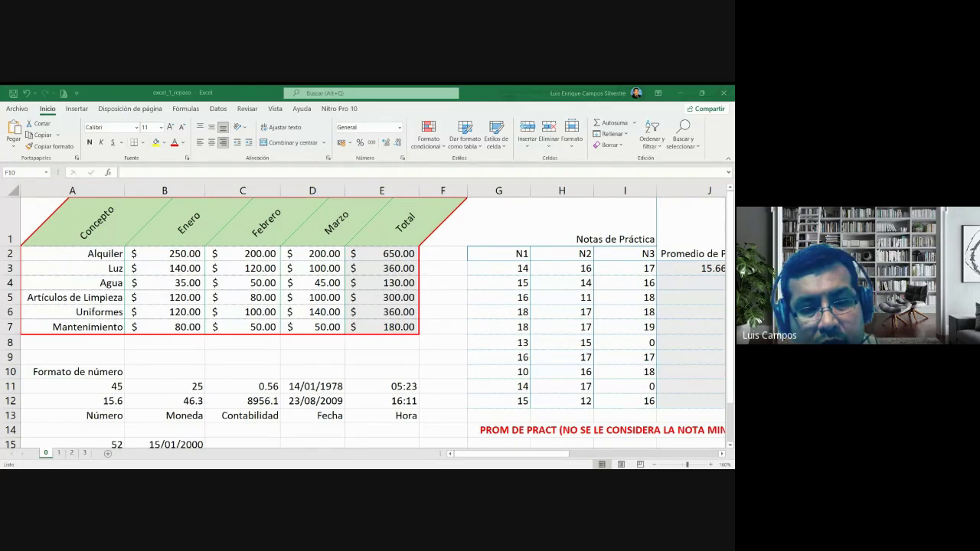
key("alt+Tab")
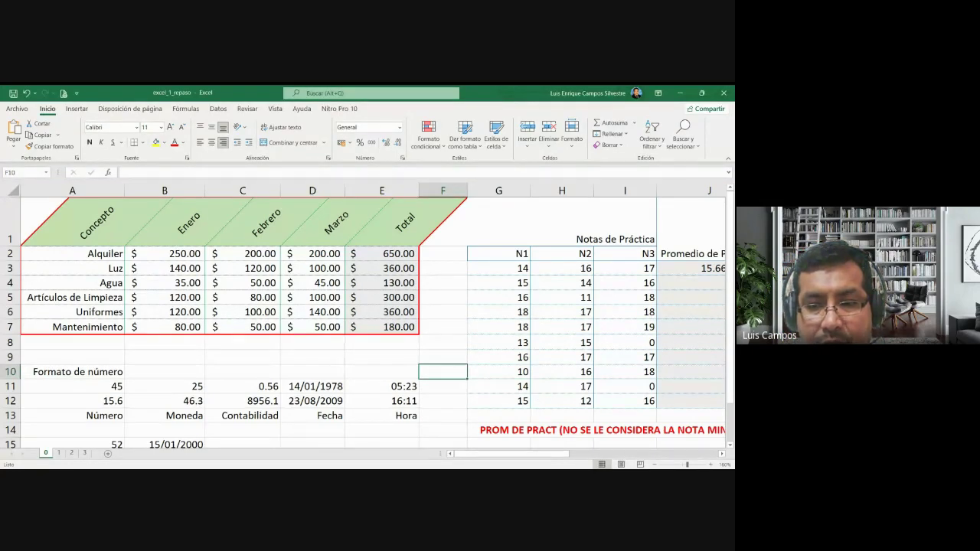
scroll(367, 322, "right", 3)
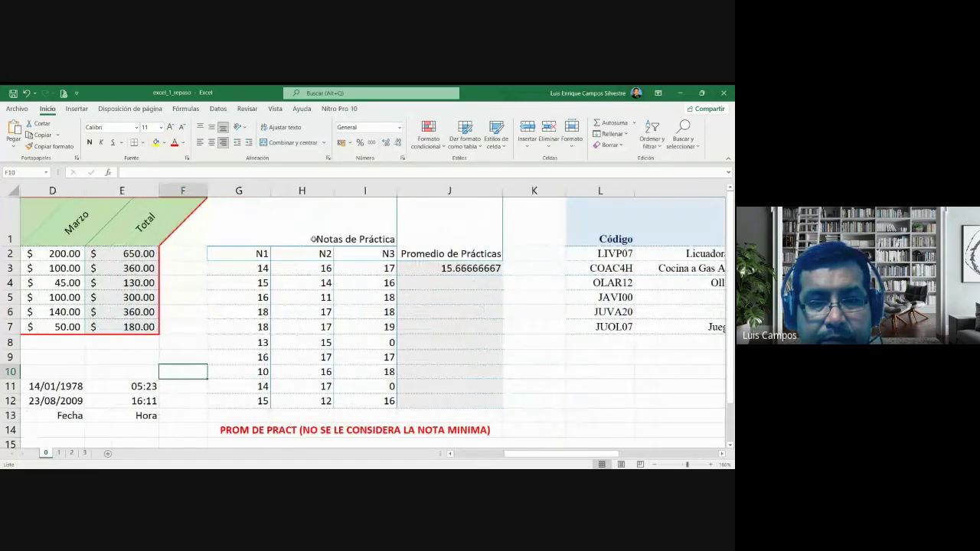
left_click(313, 239)
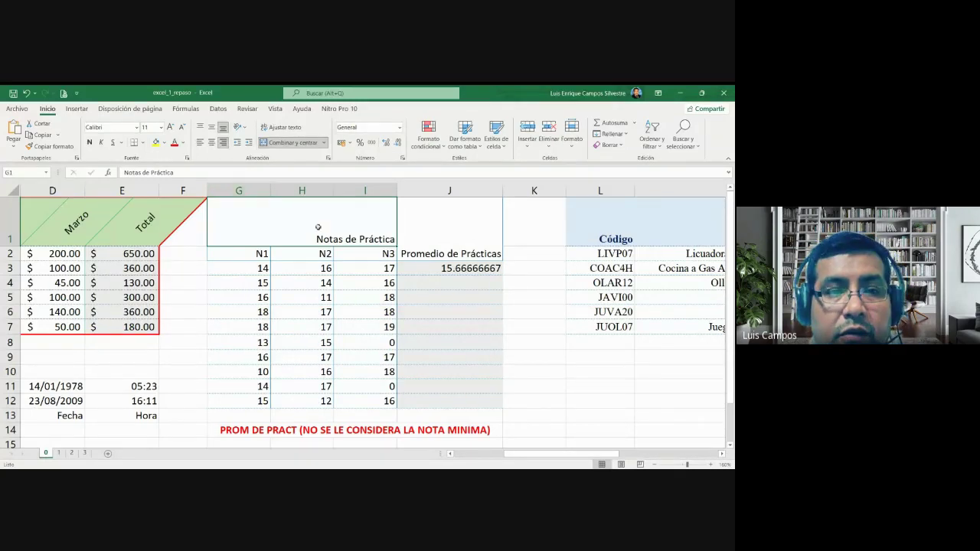
left_click(212, 129)
left_click(212, 143)
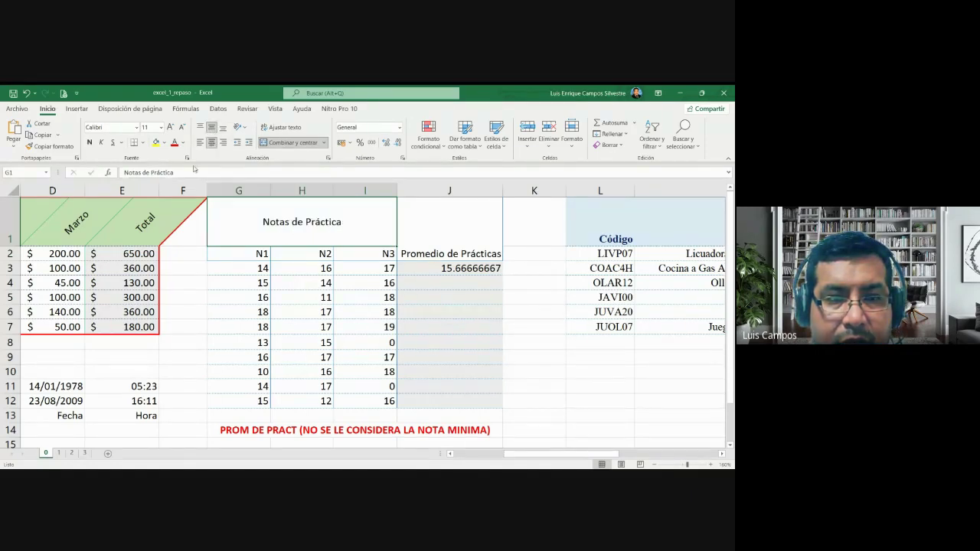
left_click(222, 143)
left_click(222, 128)
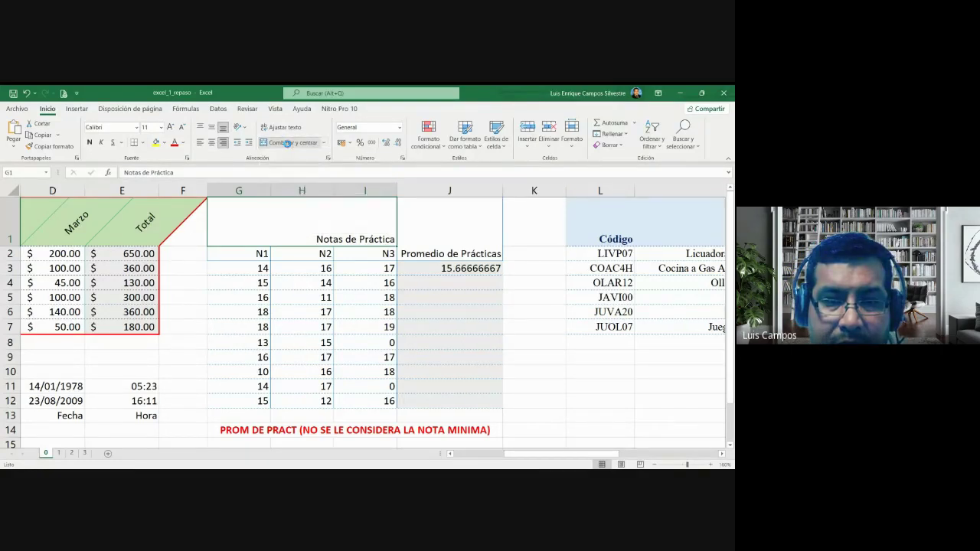
Unmerge the Notas de Práctica header into cells G1, H1 and I1 and check each separated cell.
left_click(289, 143)
left_click(333, 227)
left_click(299, 224)
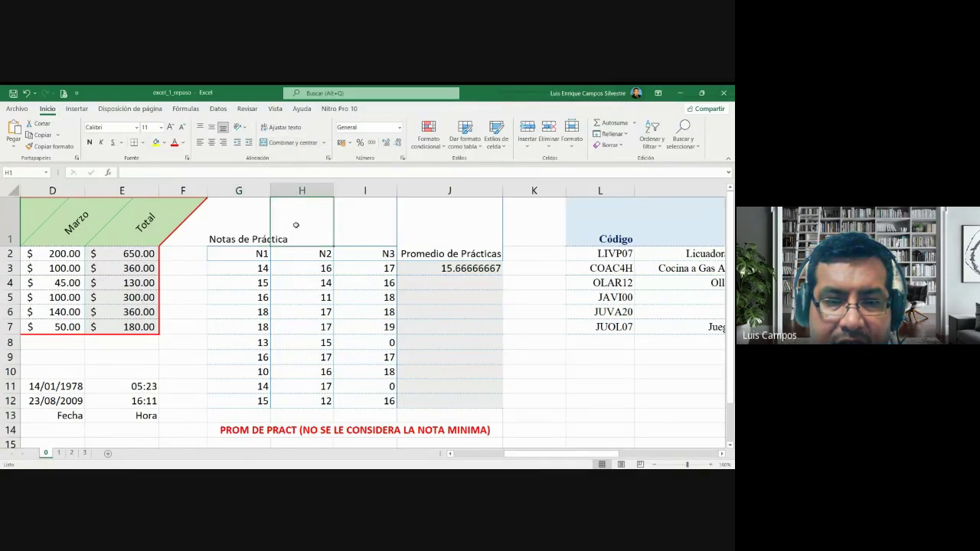
key("Left")
key("Right")
left_click(352, 224)
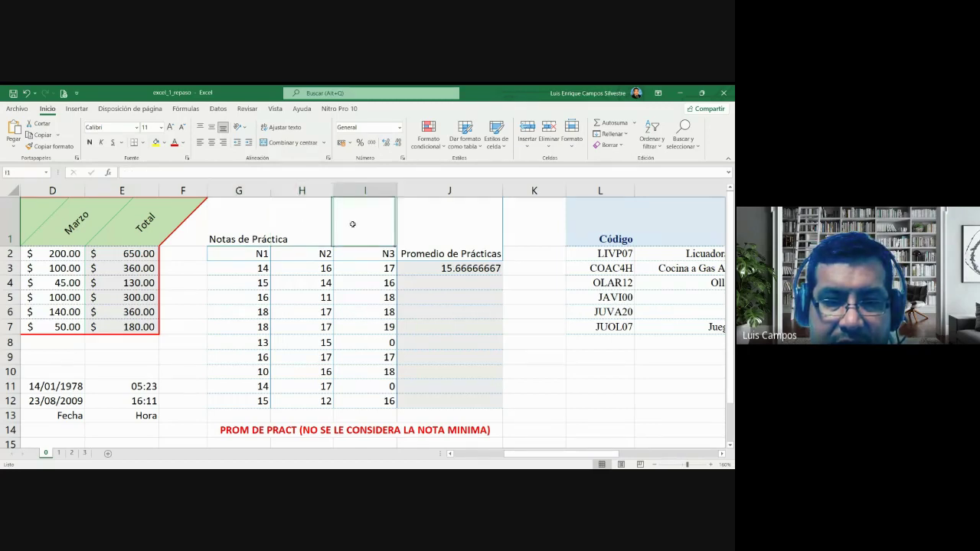
left_click(302, 222)
key("Left")
key("Right")
left_click(247, 224)
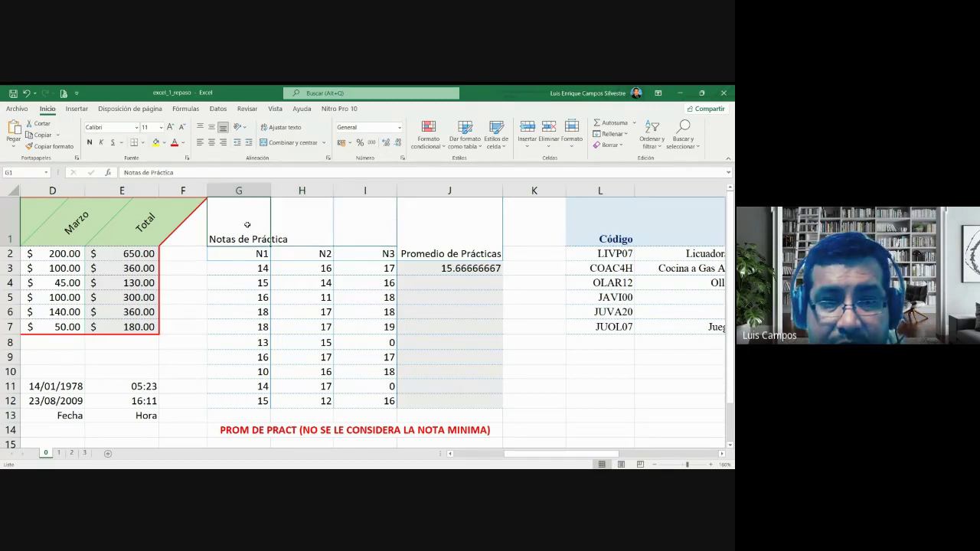
Center the Notas de Práctica text in G1 horizontally and vertically, and make column G narrower than the text.
left_click_drag(270, 191, 283, 191)
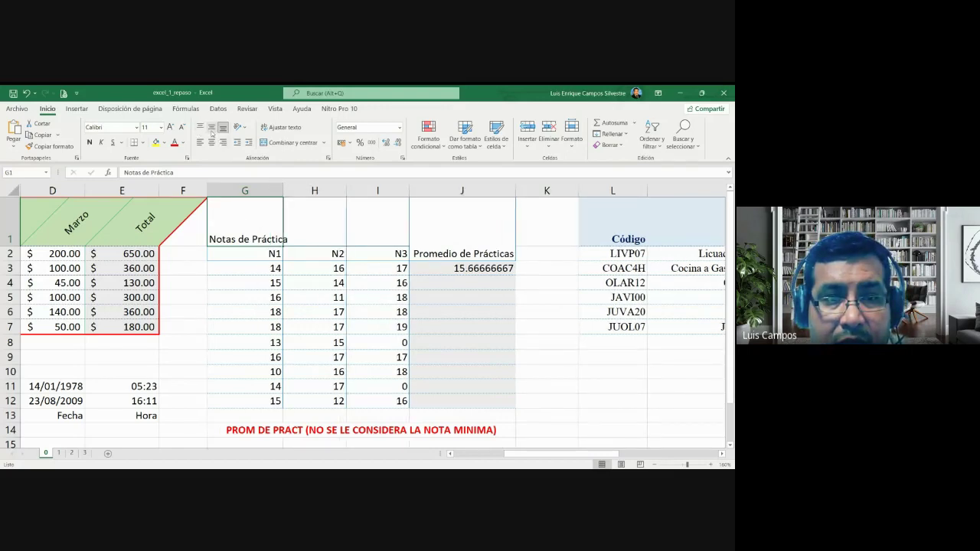
left_click(211, 127)
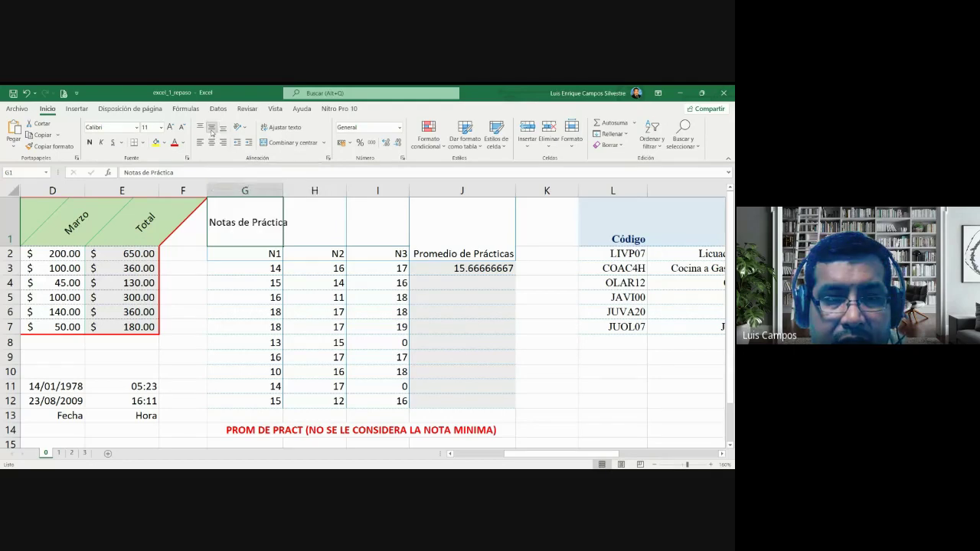
left_click(212, 141)
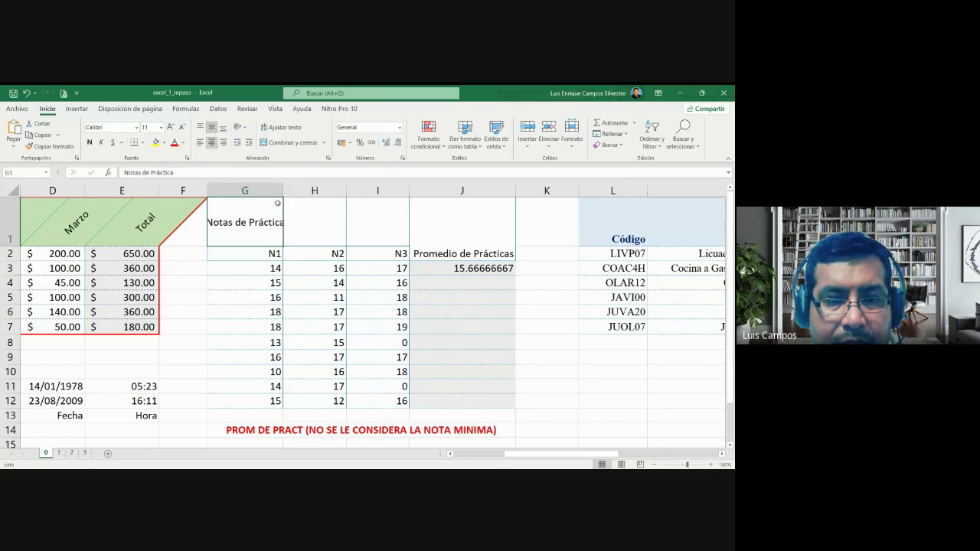
left_click_drag(282, 193, 304, 194)
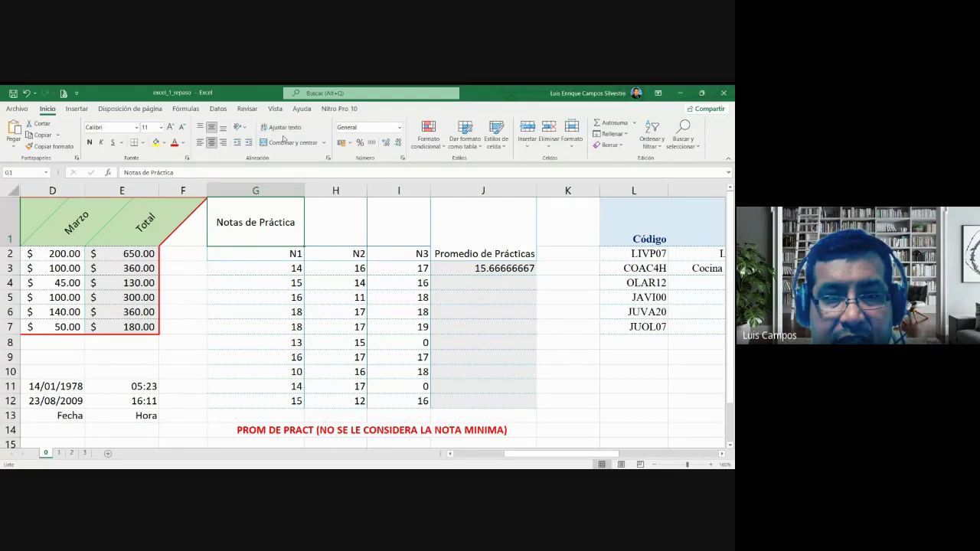
left_click_drag(303, 190, 267, 190)
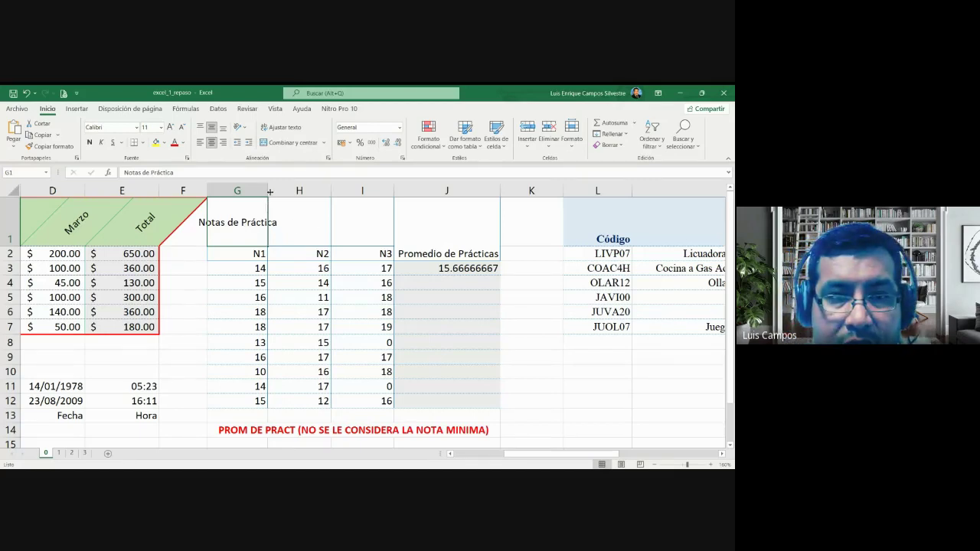
Wrap the Notas de Práctica text within G1 and widen column G slightly.
left_click(273, 131)
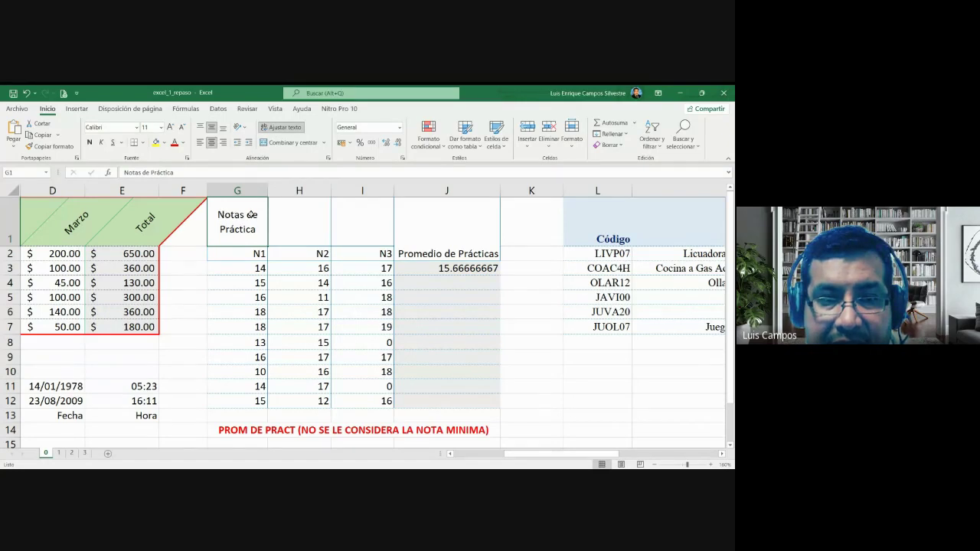
mouse_move(266, 192)
left_mouse_down()
mouse_move(253, 192)
mouse_move(272, 192)
left_mouse_up()
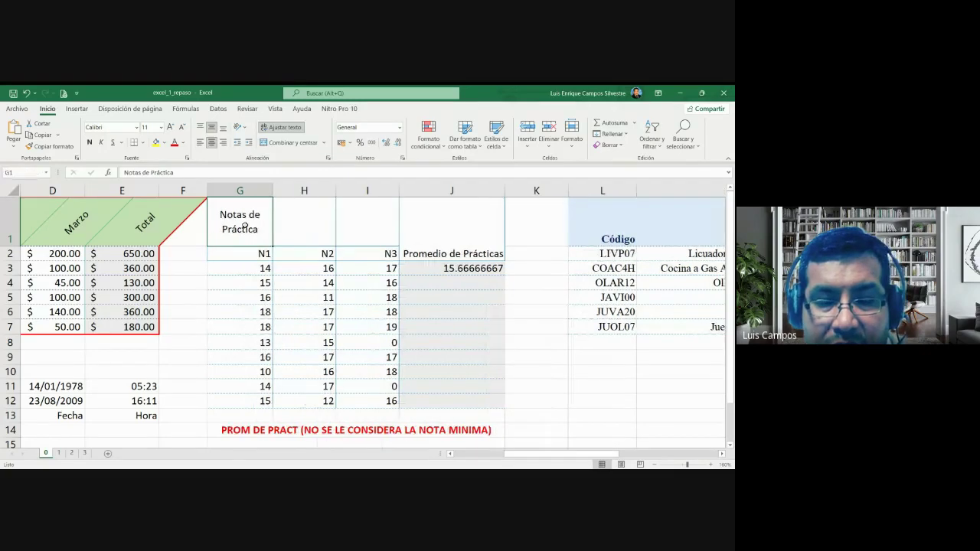
left_click(279, 127)
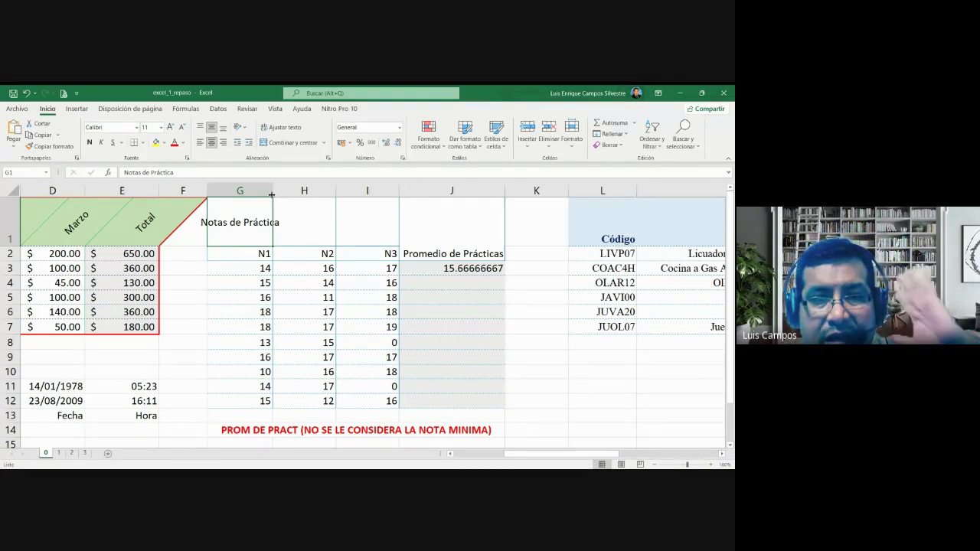
left_click(286, 130)
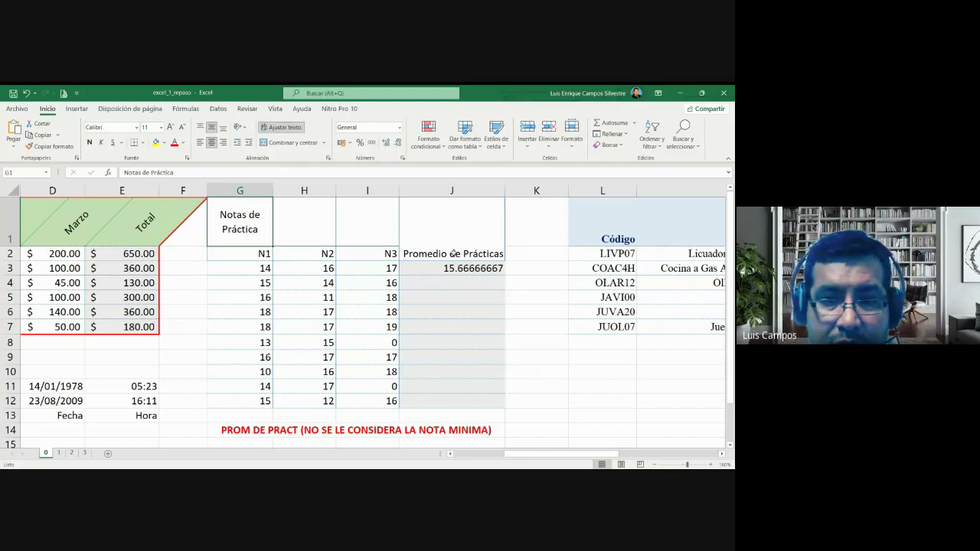
Center the Promedio de Prácticas header in both directions, wrap its text and narrow column J to fit two lines.
left_click(452, 233)
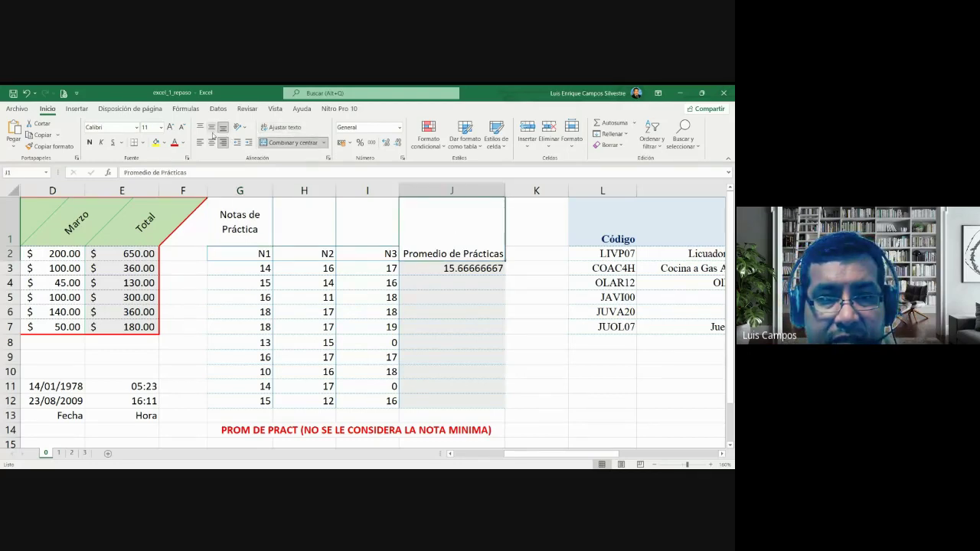
left_click(211, 129)
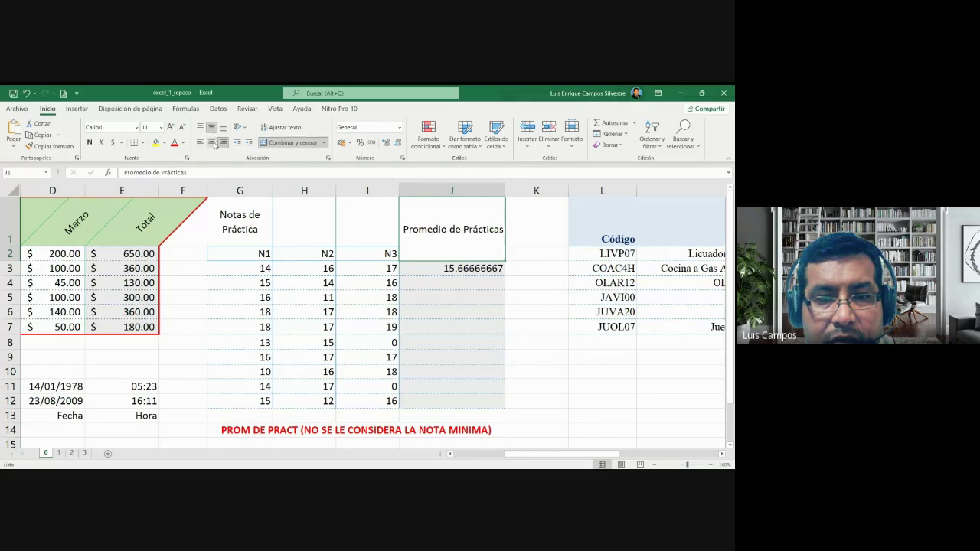
left_click(212, 142)
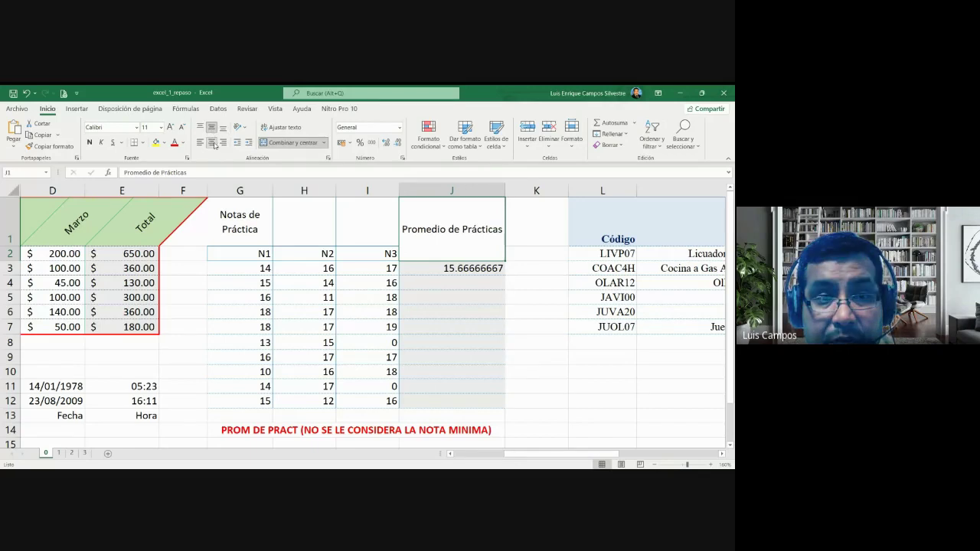
left_click(289, 128)
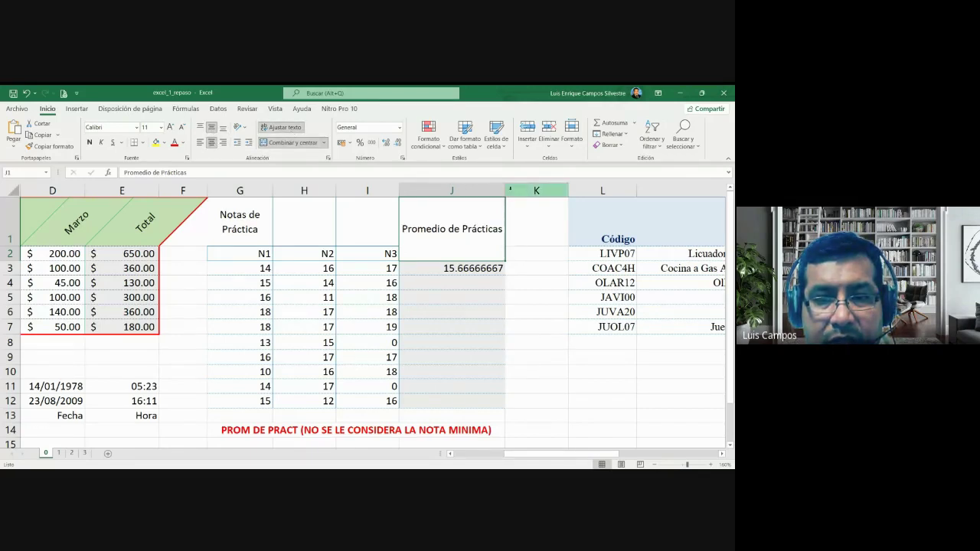
left_click_drag(504, 192, 466, 192)
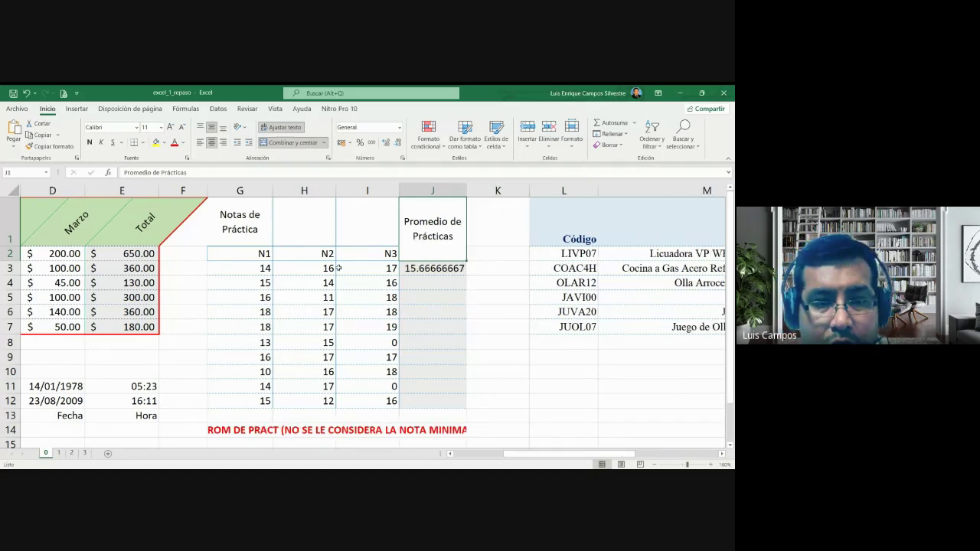
Merge and center Notas de Práctica across G1:I1, and fill the average formula from J3 down to J12.
left_click_drag(252, 227, 355, 224)
left_click(291, 143)
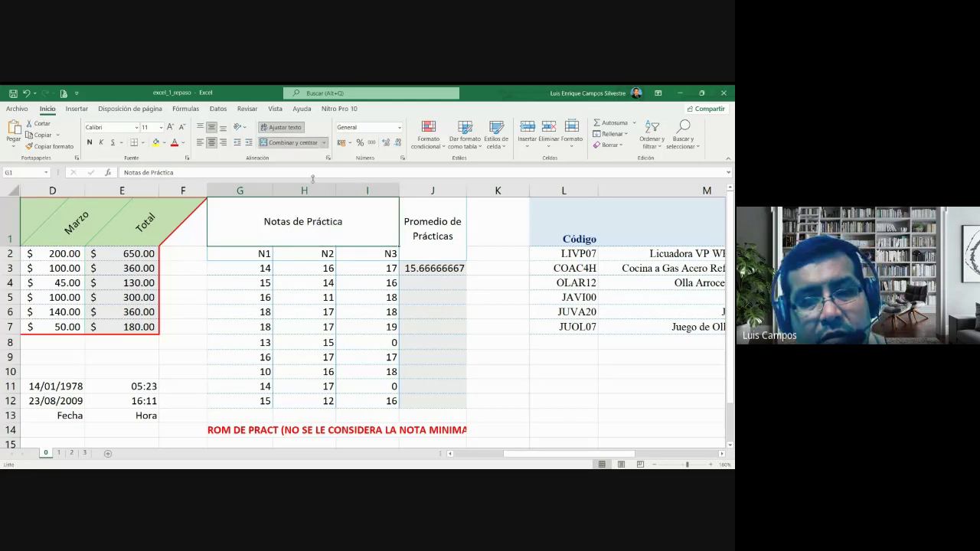
left_click(452, 269)
left_click_drag(466, 274, 470, 413)
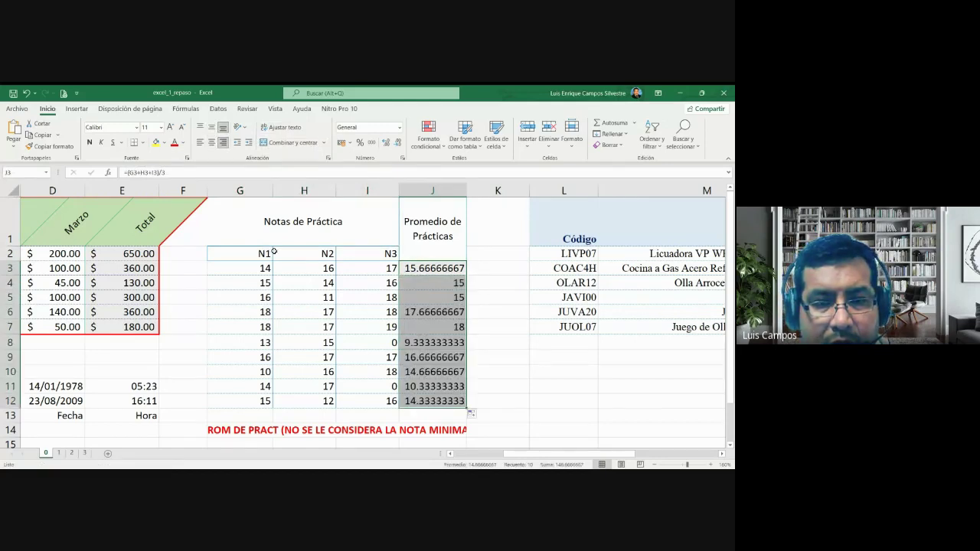
Give the grades table G1:J12 a thick blue outline and blue dash-dot interior borders.
mouse_move(274, 251)
left_mouse_down()
mouse_move(413, 314)
mouse_move(429, 399)
left_mouse_up()
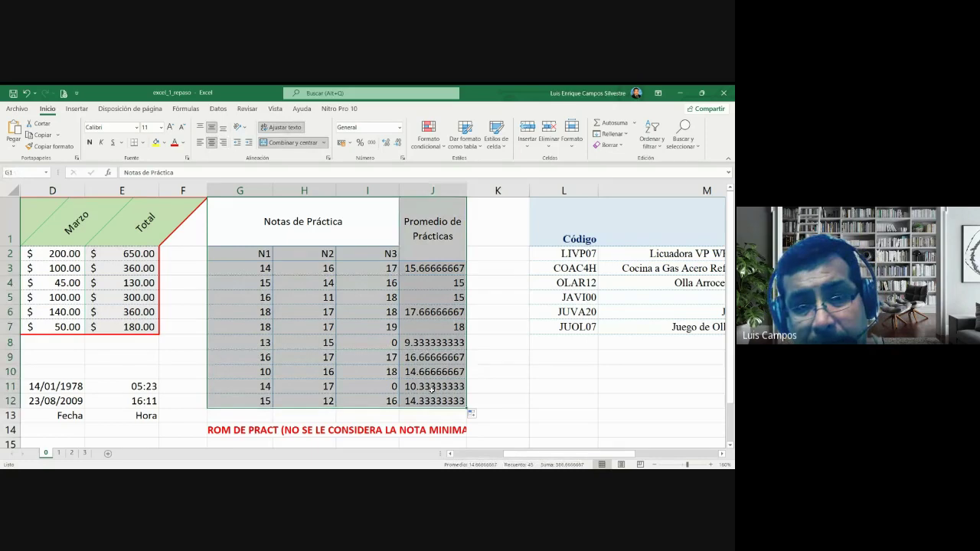
right_click(336, 222)
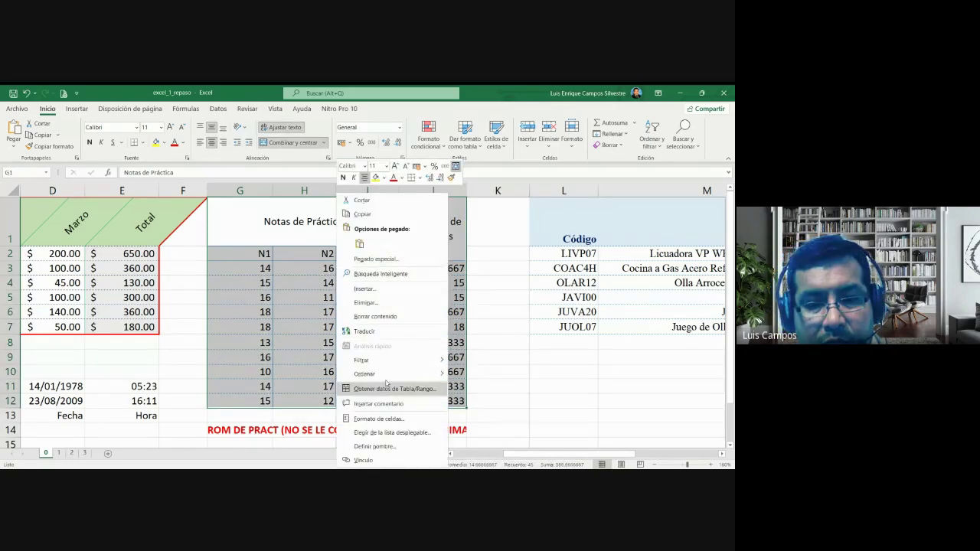
left_click(378, 418)
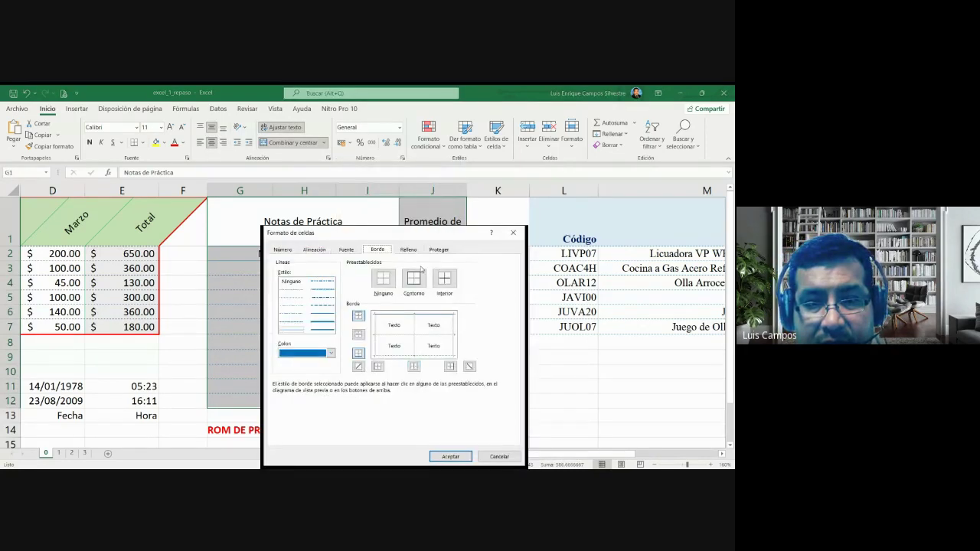
left_click_drag(419, 237, 426, 153)
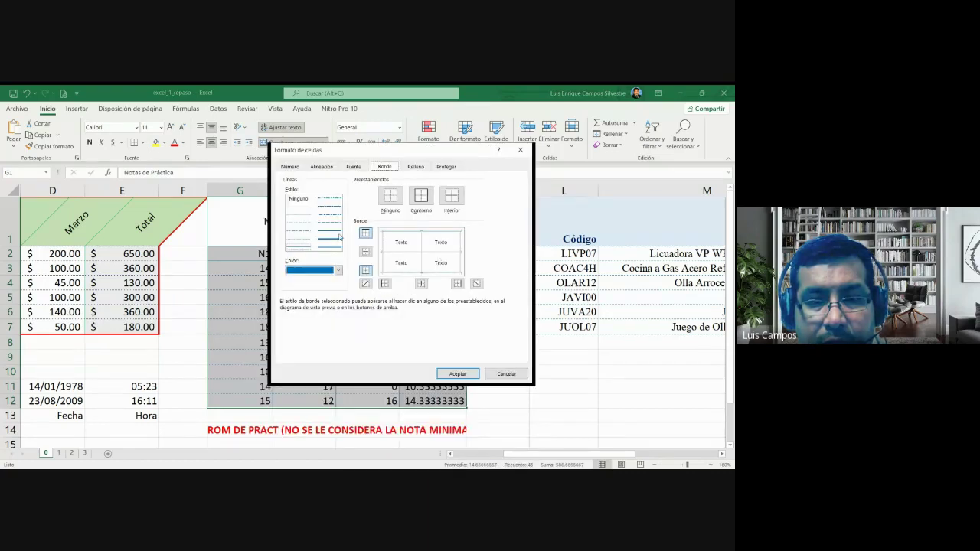
left_click(421, 196)
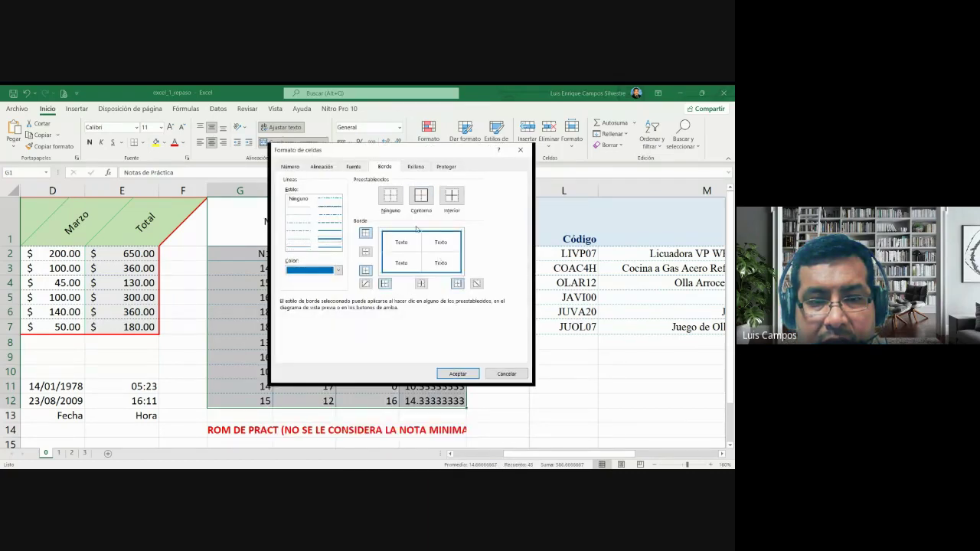
left_click(300, 226)
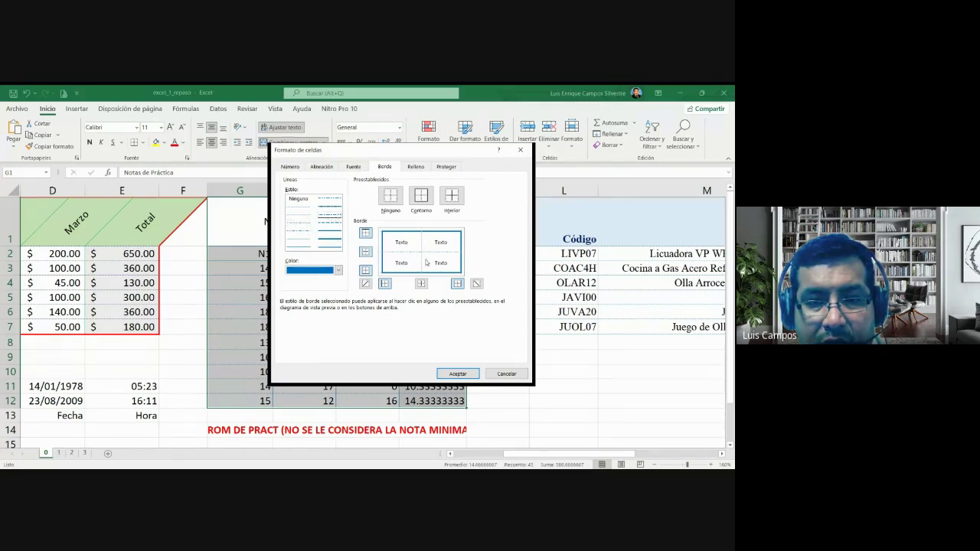
left_click(419, 242)
left_click(458, 374)
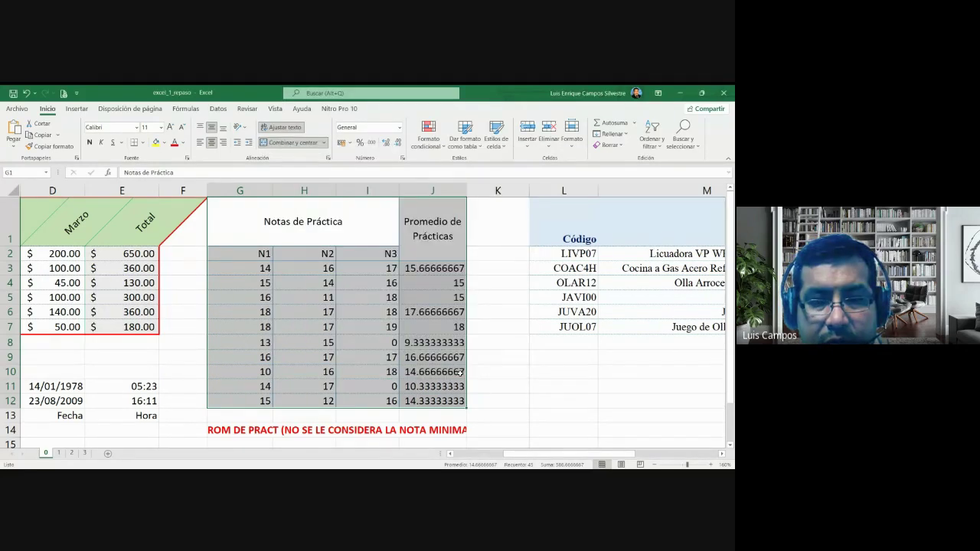
left_click(501, 285)
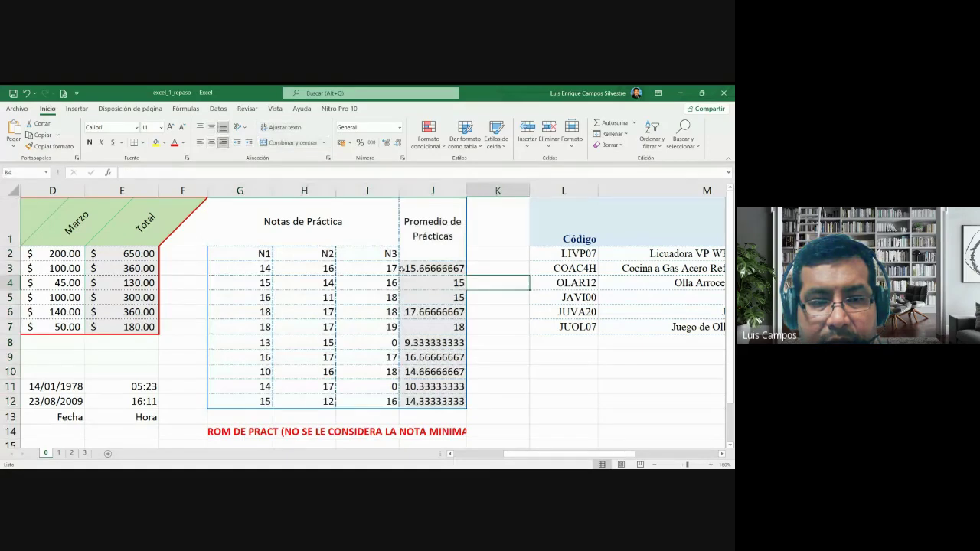
left_click(519, 367)
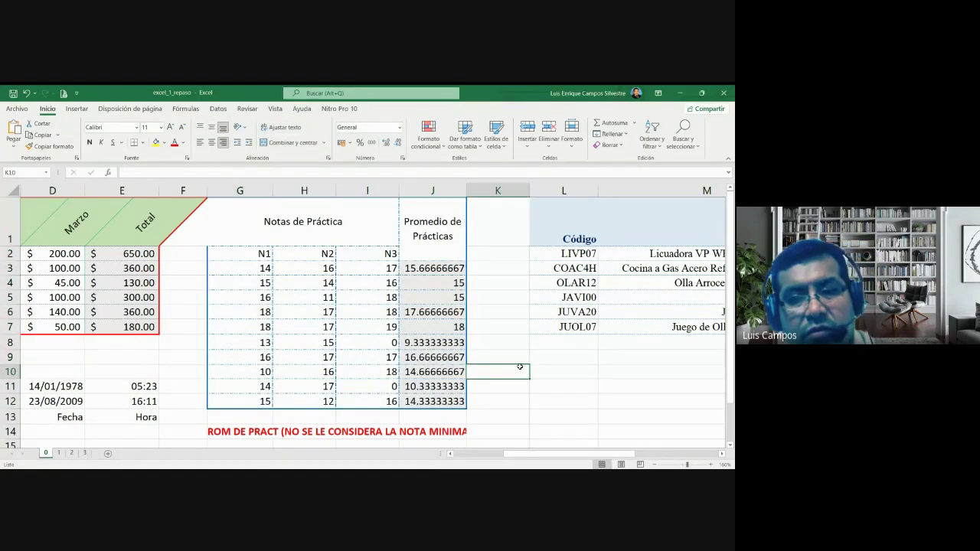
Center the N1, N2 and N3 headers and their grades in G2:I12 horizontally and vertically.
left_click_drag(268, 256, 356, 401)
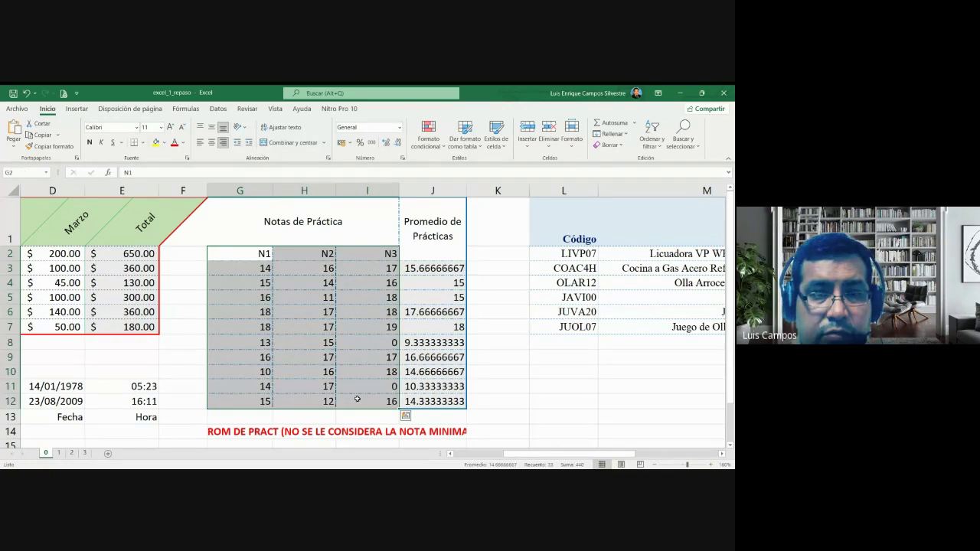
left_click(211, 142)
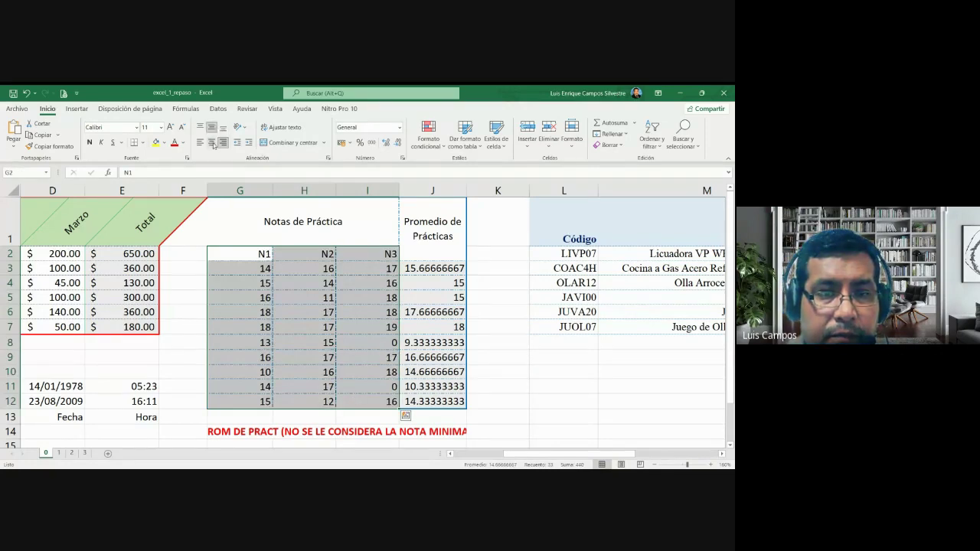
left_click(393, 231)
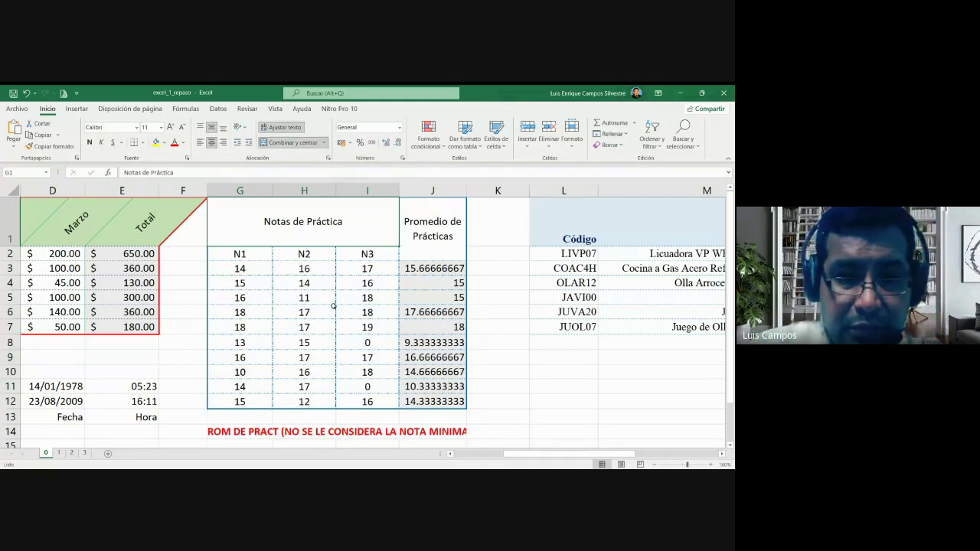
left_click_drag(260, 274, 366, 400)
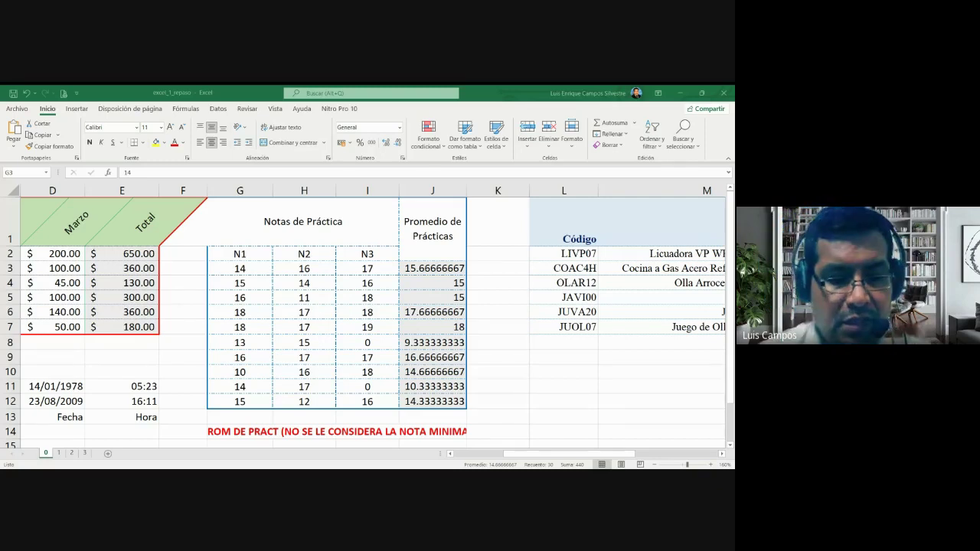
left_click(455, 342)
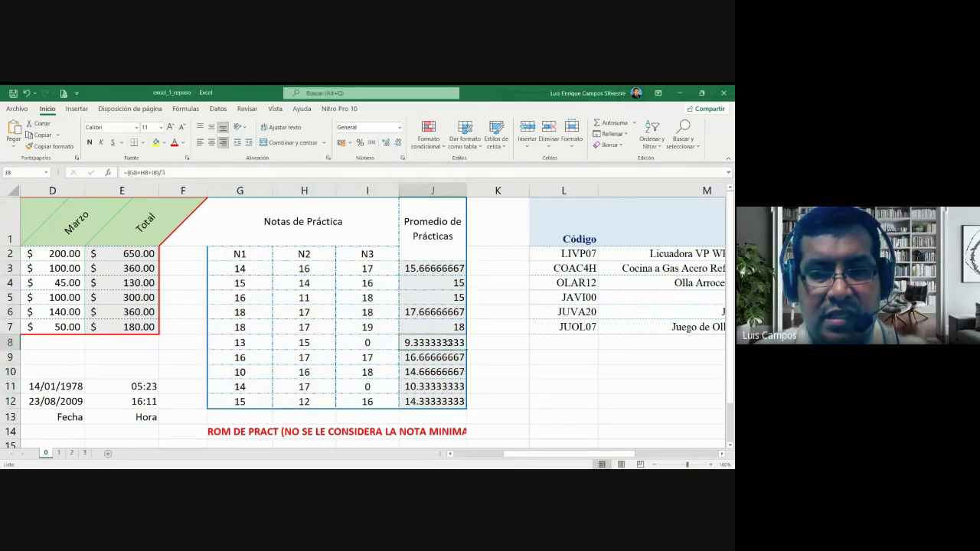
Center the product codes in L2:L7 horizontally and vertically.
scroll(445, 331, "down", 5, "ctrl")
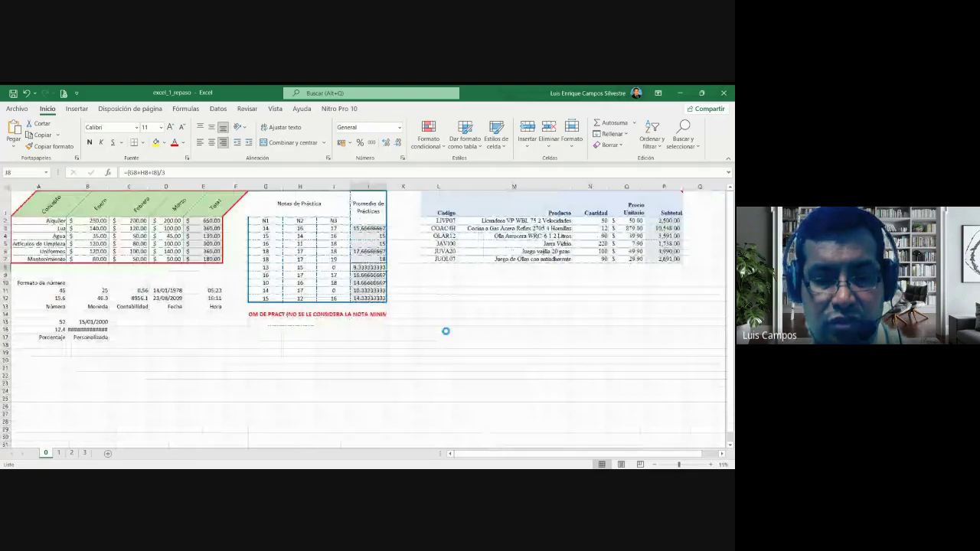
scroll(445, 330, "down", 2, "ctrl")
key("ctrl+Home")
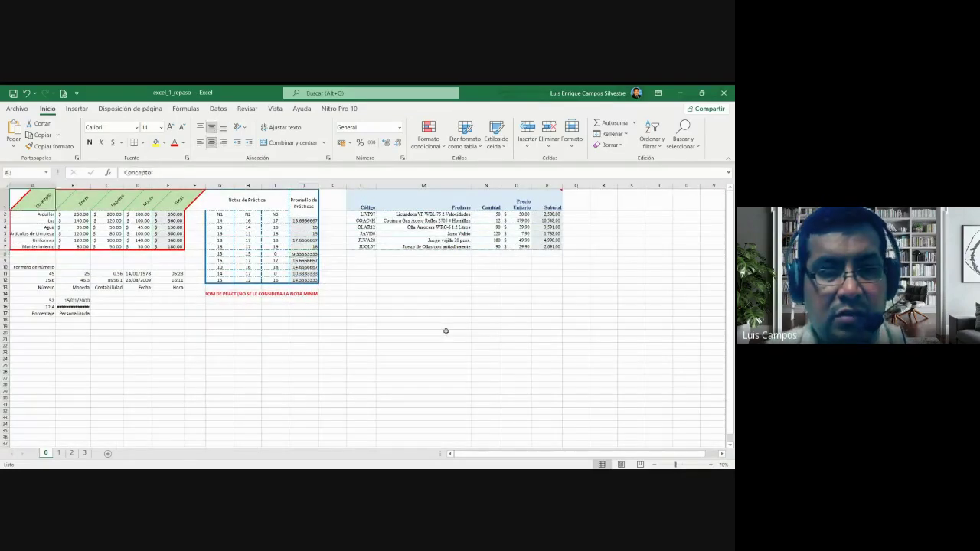
left_click(138, 227)
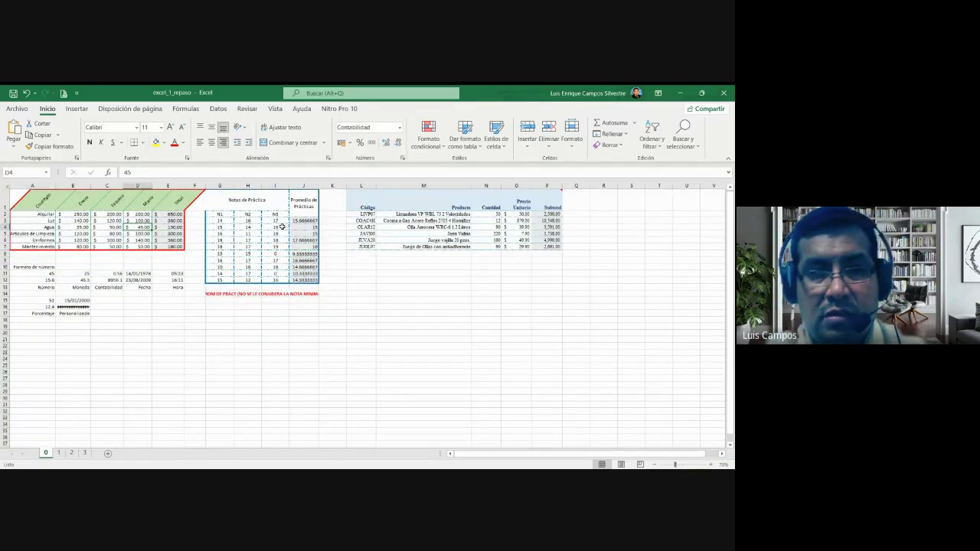
left_click(84, 215)
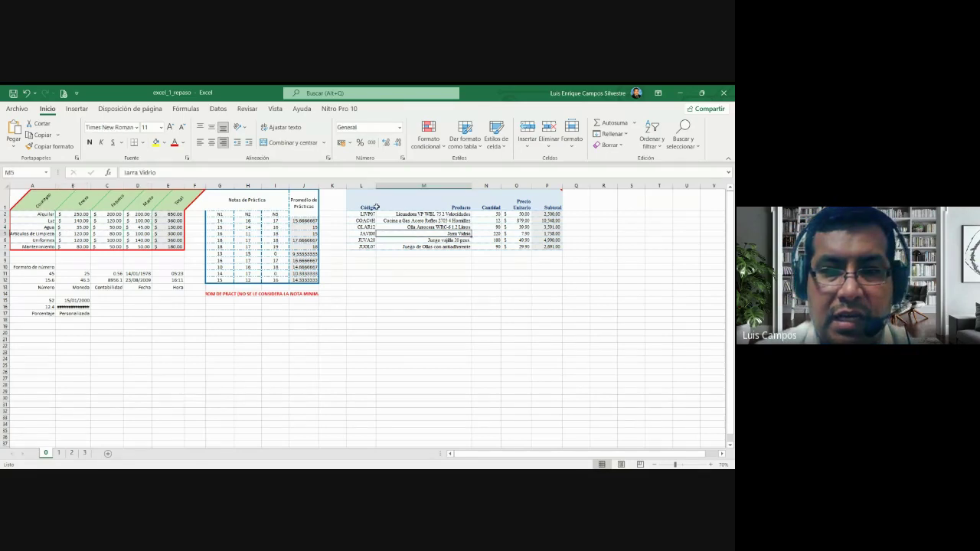
left_click_drag(366, 214, 367, 247)
left_click(211, 143)
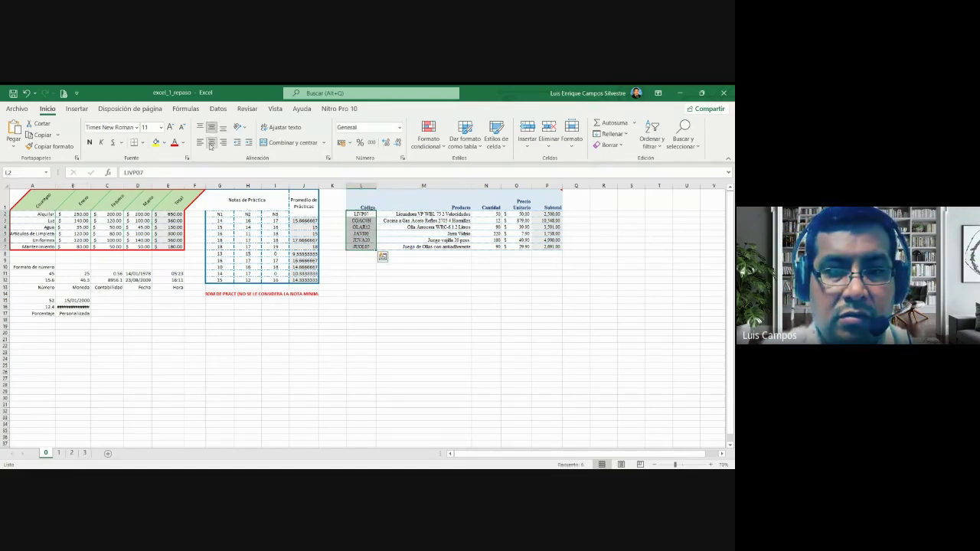
left_click(429, 280)
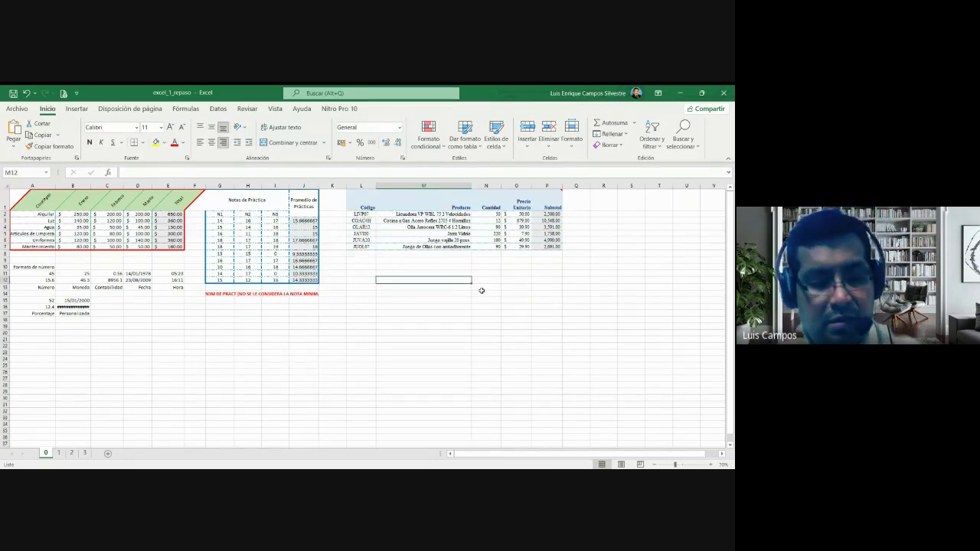
scroll(482, 290, "up", 1, "ctrl")
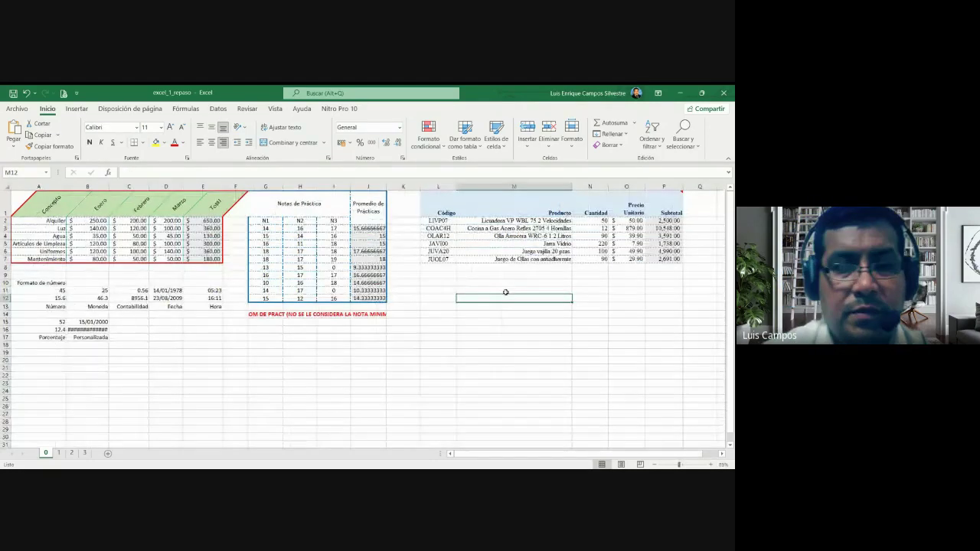
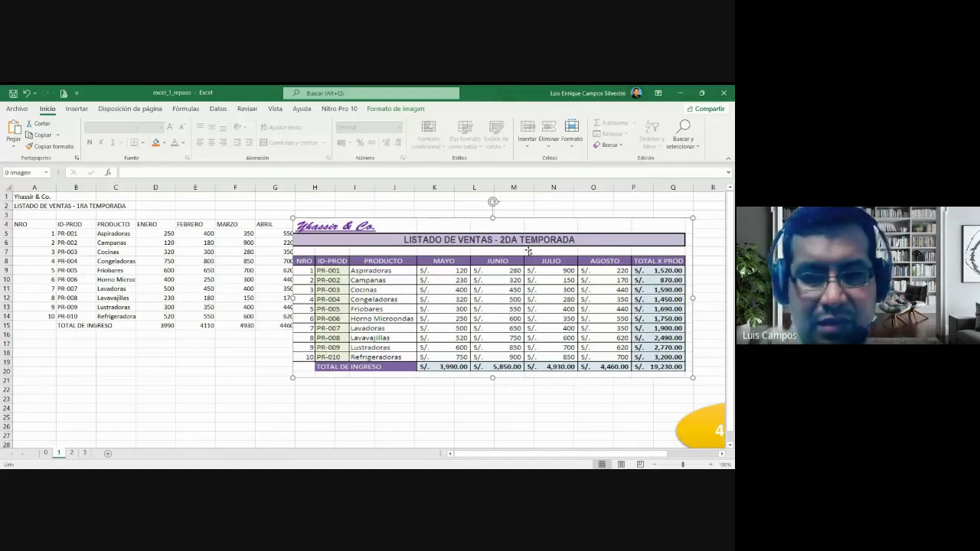
Compare the 1RA TEMPORADA sales data on sheet 1 with the formatted 2DA TEMPORADA picture, shifting the picture clear of the table.
left_click_drag(528, 251, 616, 244)
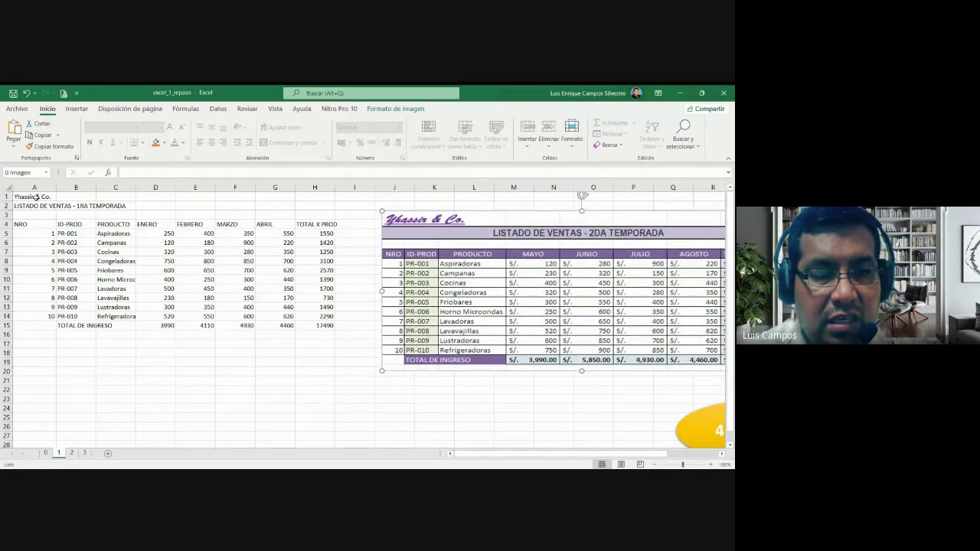
left_click_drag(36, 197, 339, 366)
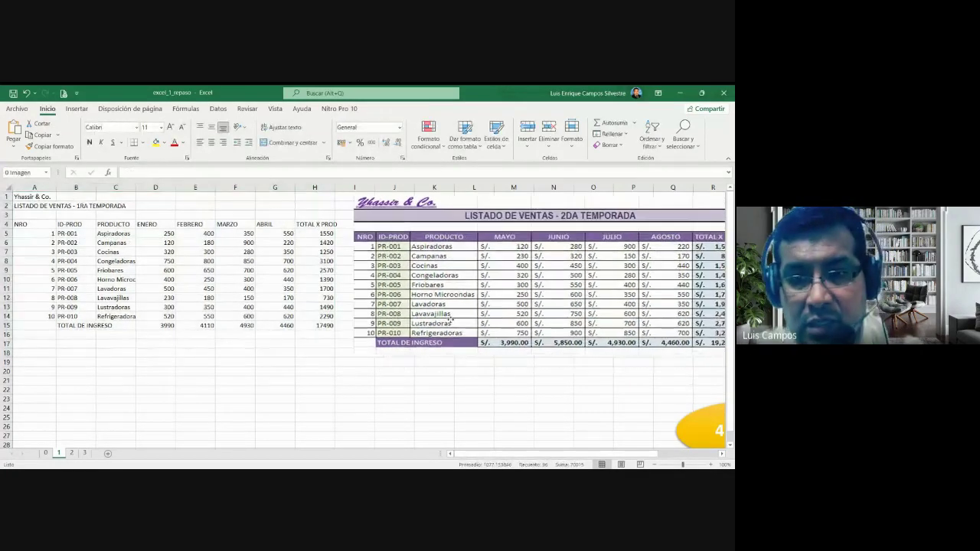
left_click(452, 320)
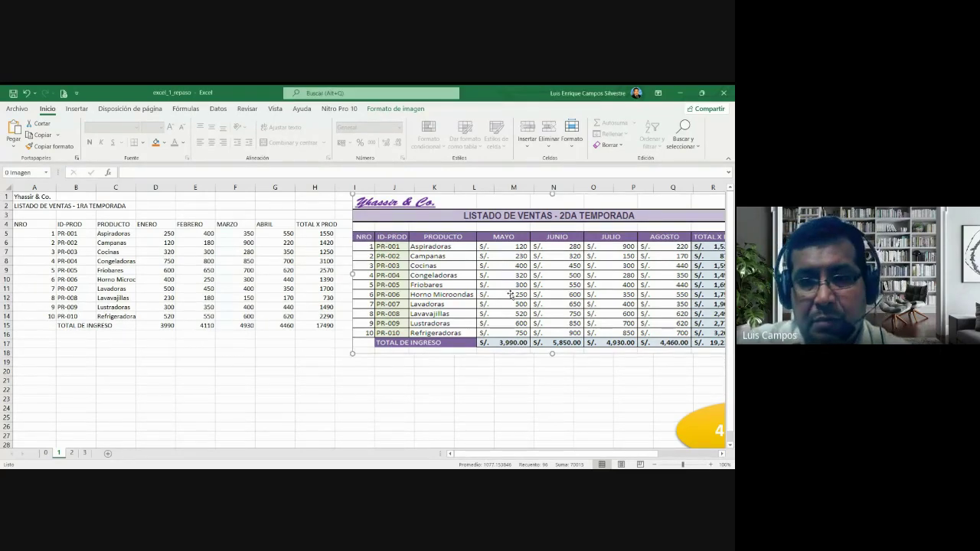
left_click_drag(511, 295, 474, 317)
left_click_drag(554, 286, 659, 288)
left_click_drag(173, 225, 259, 232)
left_click_drag(564, 283, 482, 267)
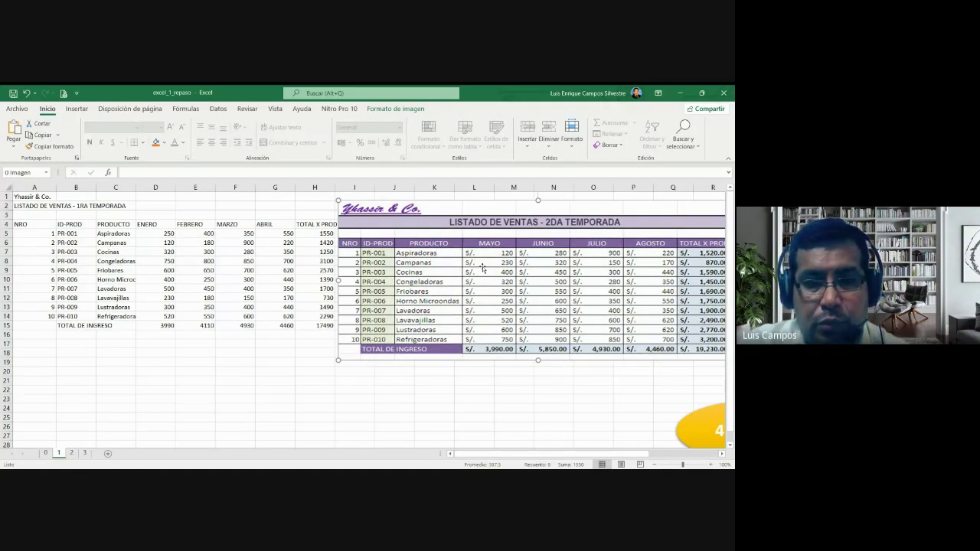
key("Escape")
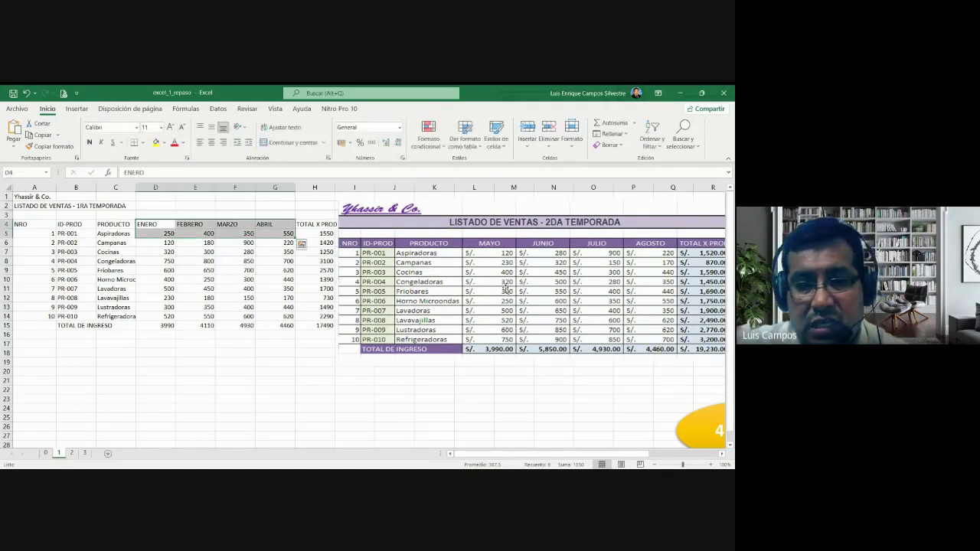
left_click_drag(505, 288, 475, 278)
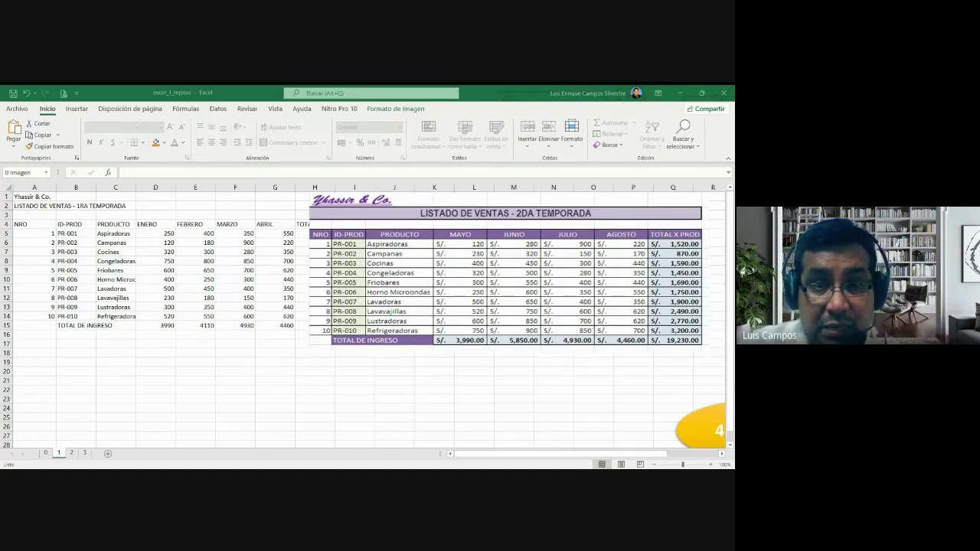
left_click_drag(461, 254, 502, 264)
left_click_drag(31, 204, 356, 337)
left_click(257, 319)
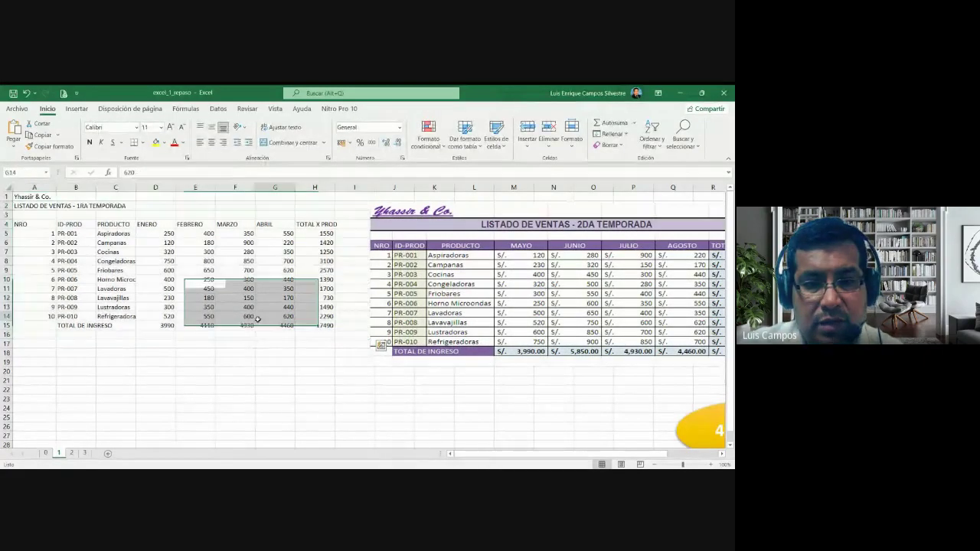
Move the 2DA TEMPORADA reference picture over the lower part of the sales table, starting around row 8, leaving the title and header rows uncovered.
left_click_drag(454, 320, 373, 320)
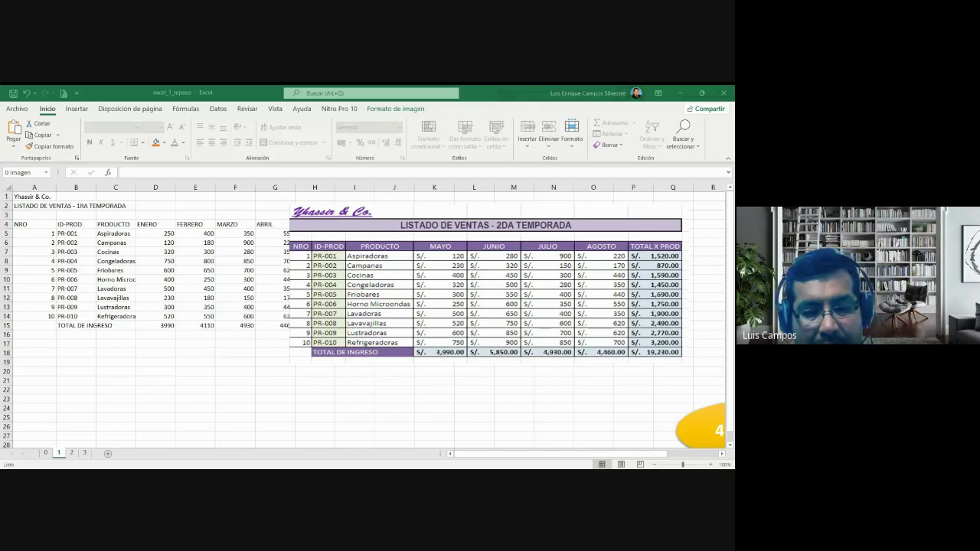
left_click_drag(588, 326, 379, 357)
left_click_drag(316, 320, 337, 333)
Merge and center the LISTADO DE VENTAS - 1RA TEMPORADA title across A2:H2.
left_click(40, 206)
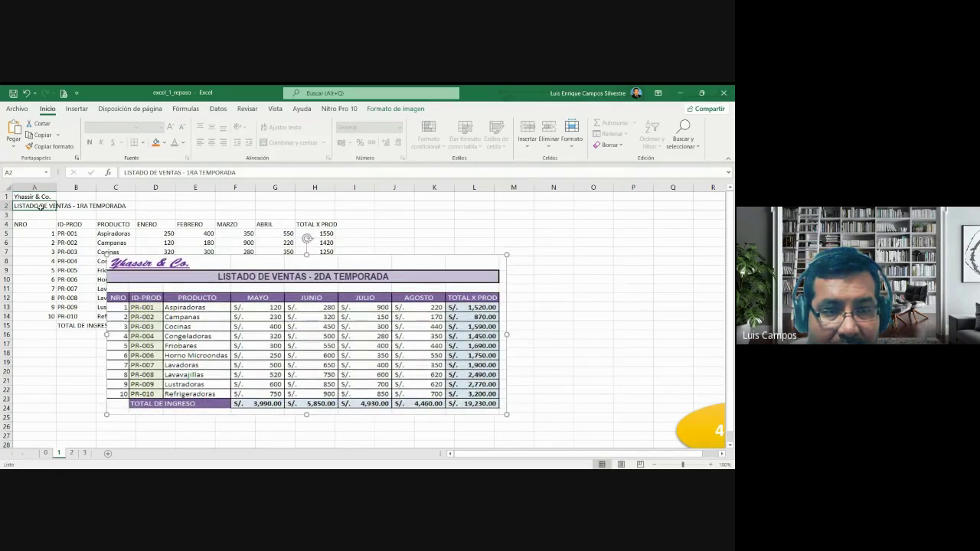
left_click_drag(40, 206, 334, 208)
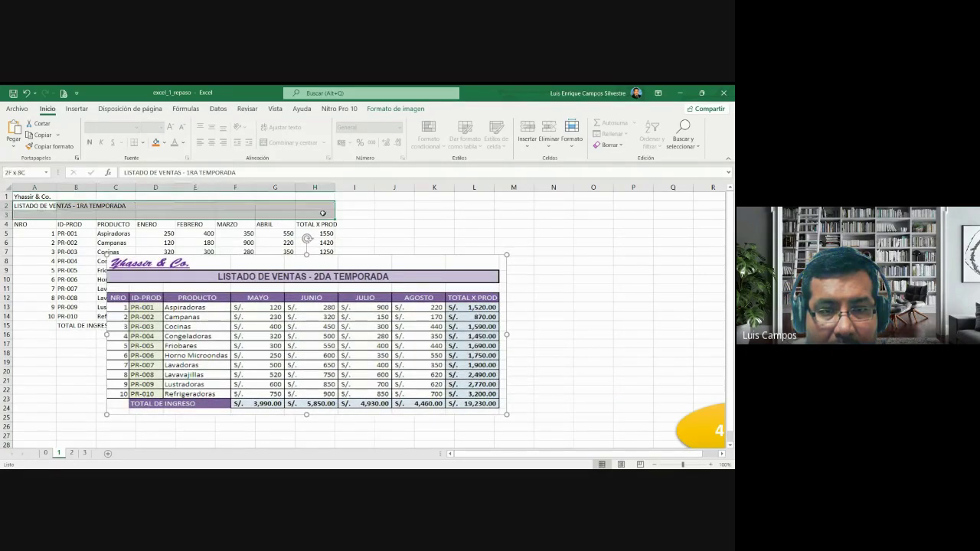
left_click(283, 145)
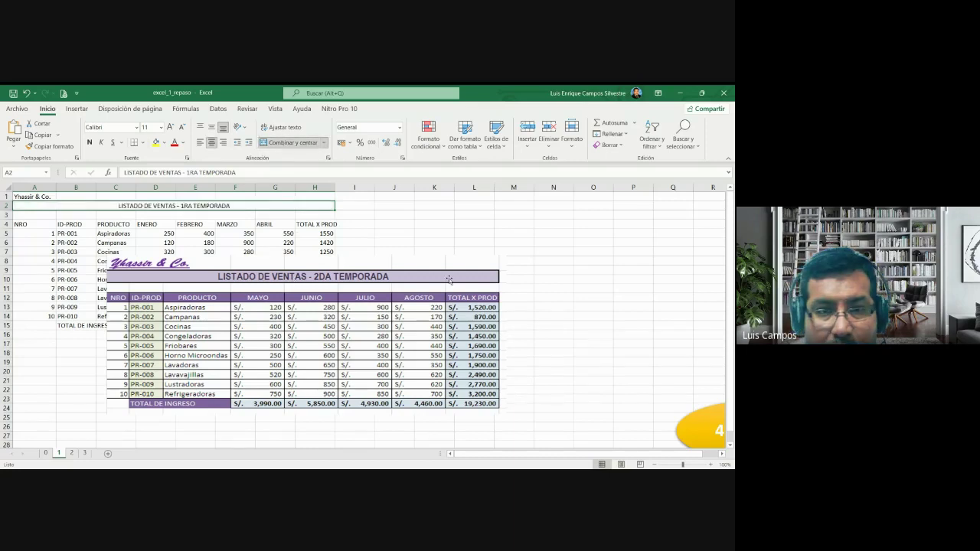
Give the merged LISTADO DE VENTAS - 1RA TEMPORADA title an outline border and a blue-gray background fill.
right_click(213, 205)
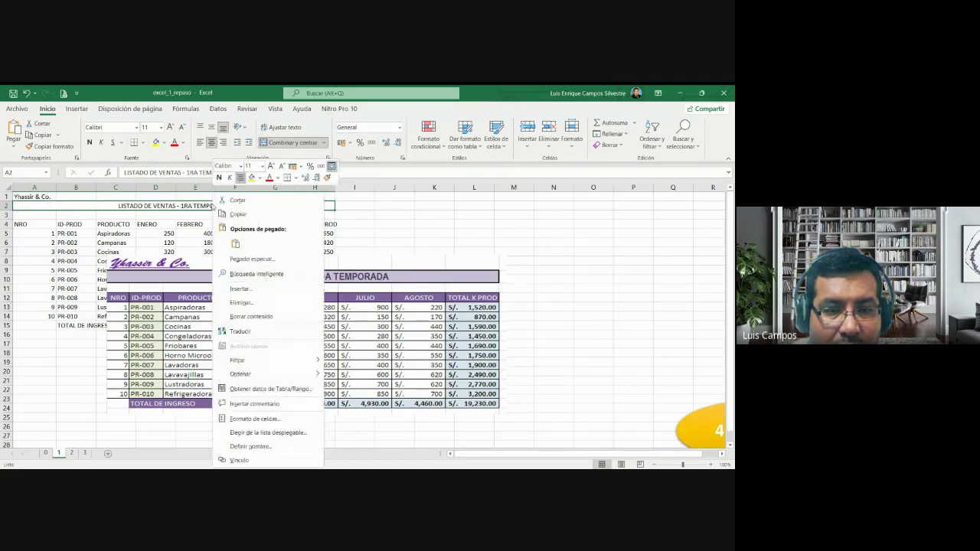
left_click(294, 418)
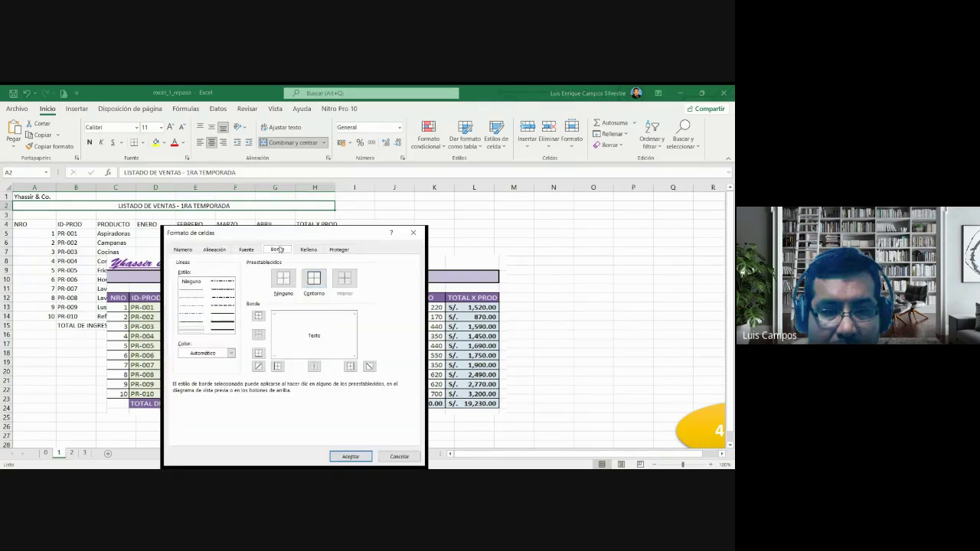
left_click_drag(245, 233, 416, 180)
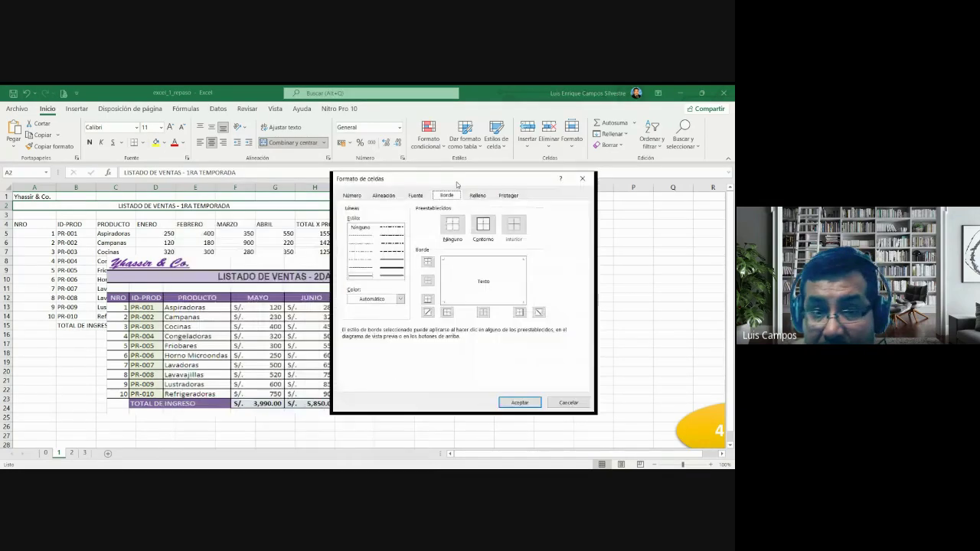
left_click(484, 225)
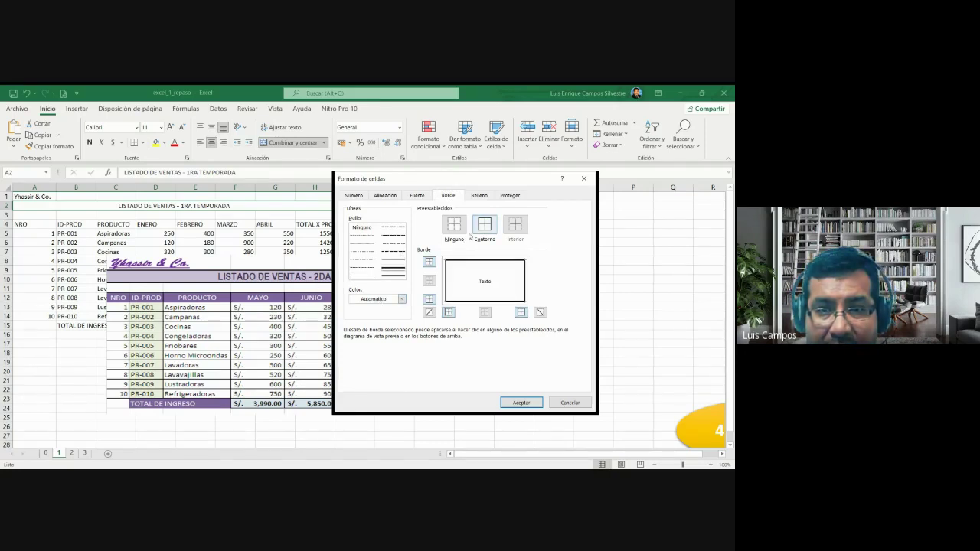
left_click(480, 196)
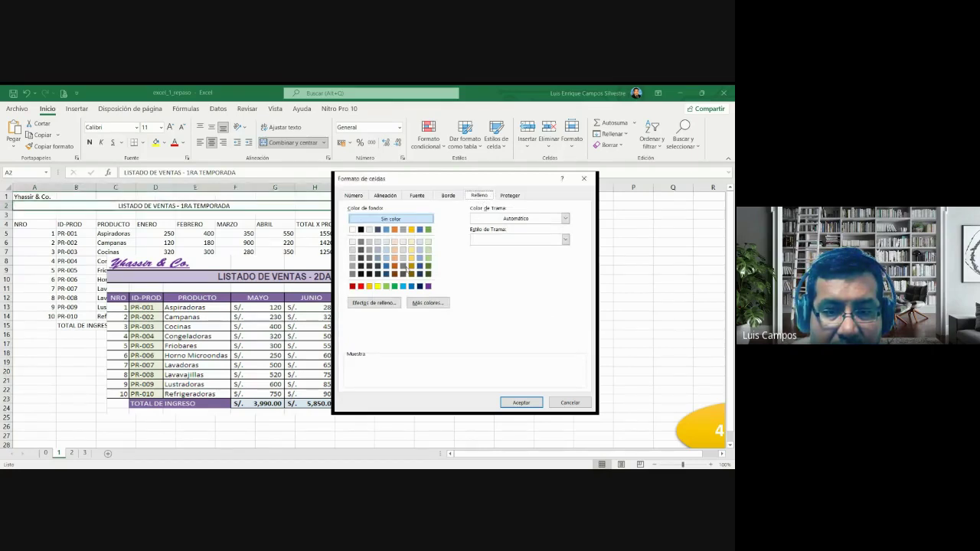
left_click(376, 248)
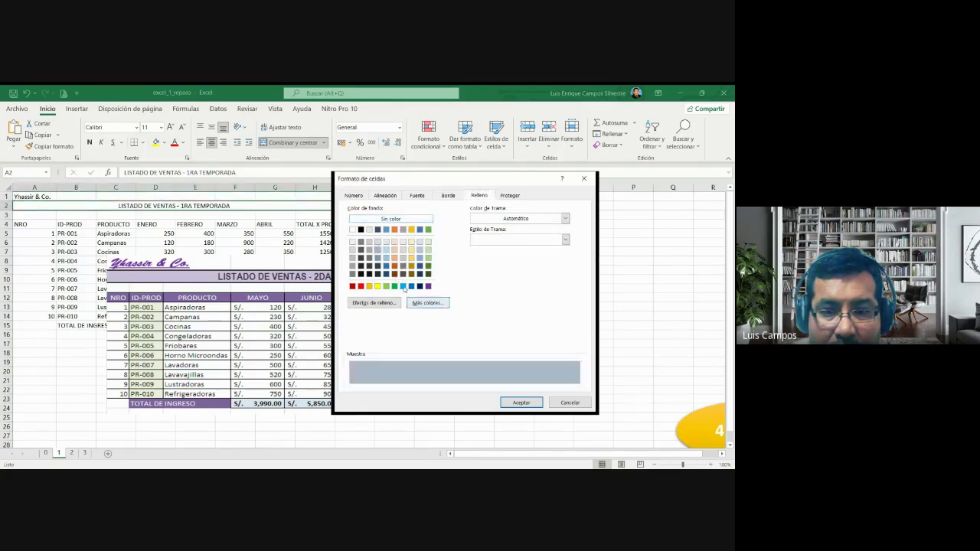
left_click(521, 402)
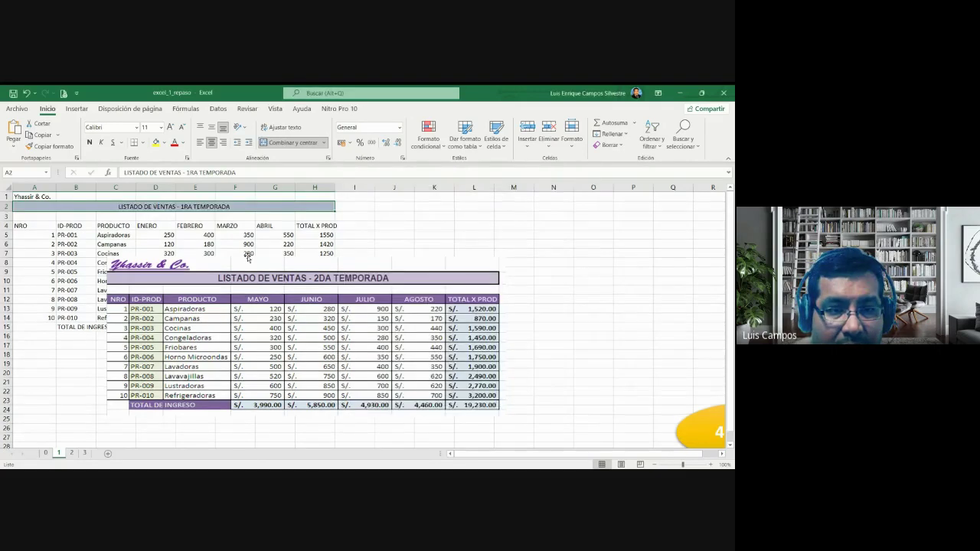
Make the LISTADO DE VENTAS - 1RA TEMPORADA title bold and increase its font size to 16.
key("ctrl+n")
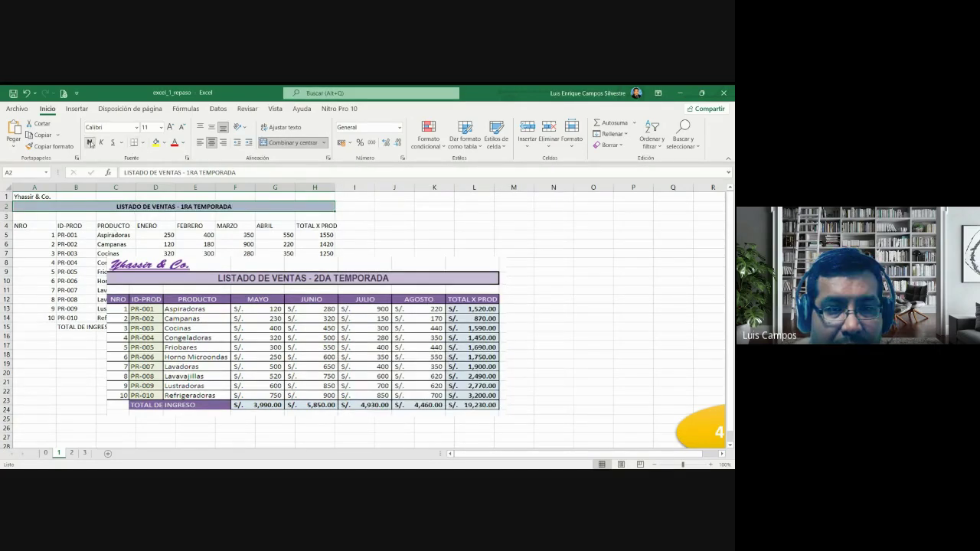
left_click(170, 127)
left_click(170, 127)
left_click(170, 127)
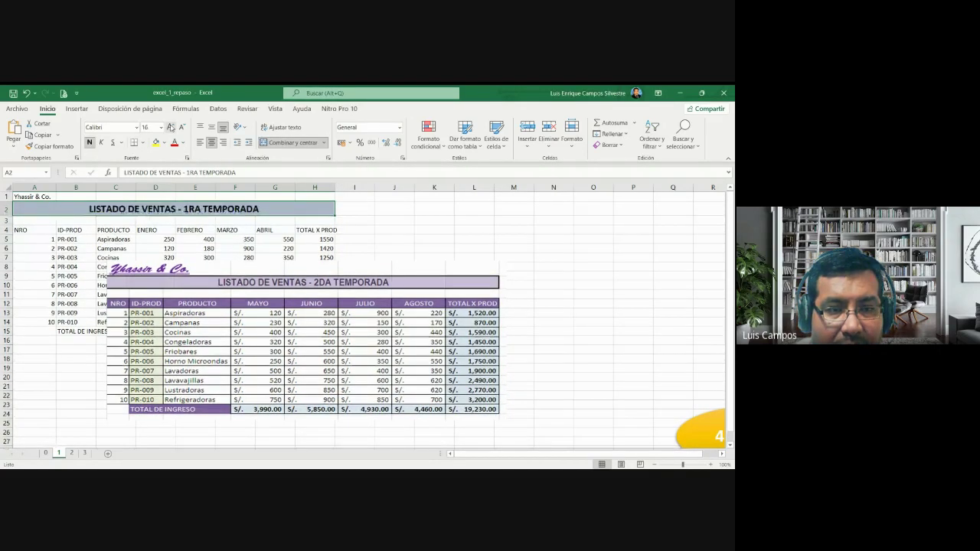
left_click(52, 249)
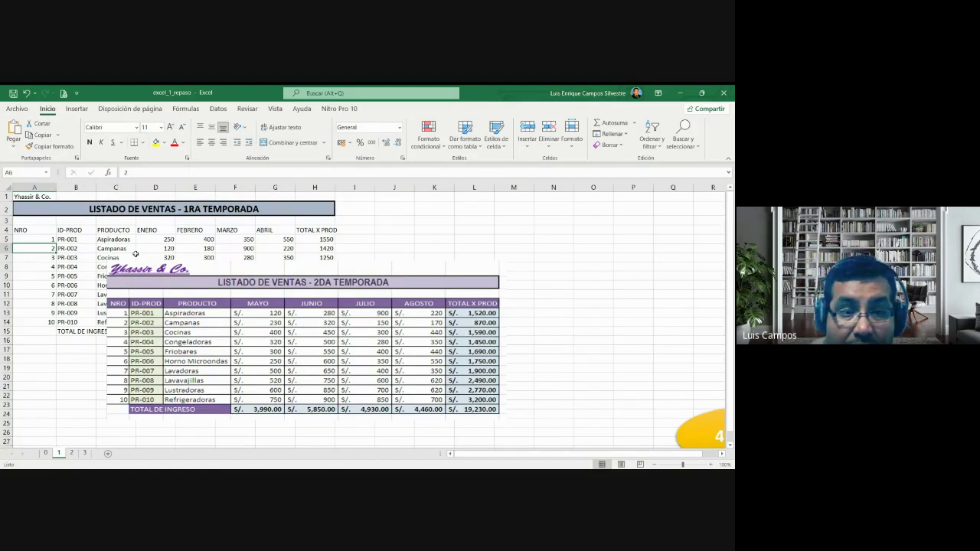
Move the 2DA TEMPORADA reference picture aside so that it starts around column F, row 5, uncovering the first table columns.
left_click_drag(144, 285, 344, 249)
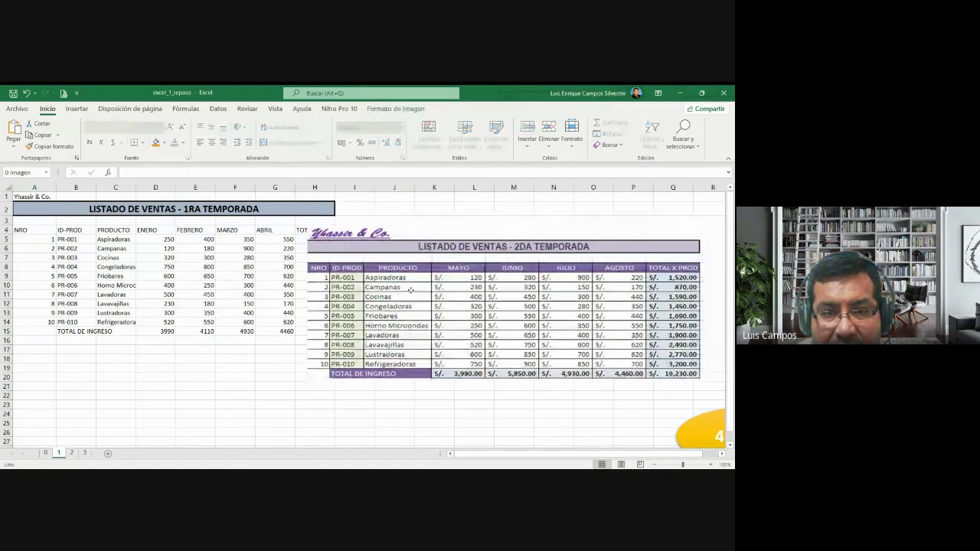
left_click_drag(411, 289, 339, 297)
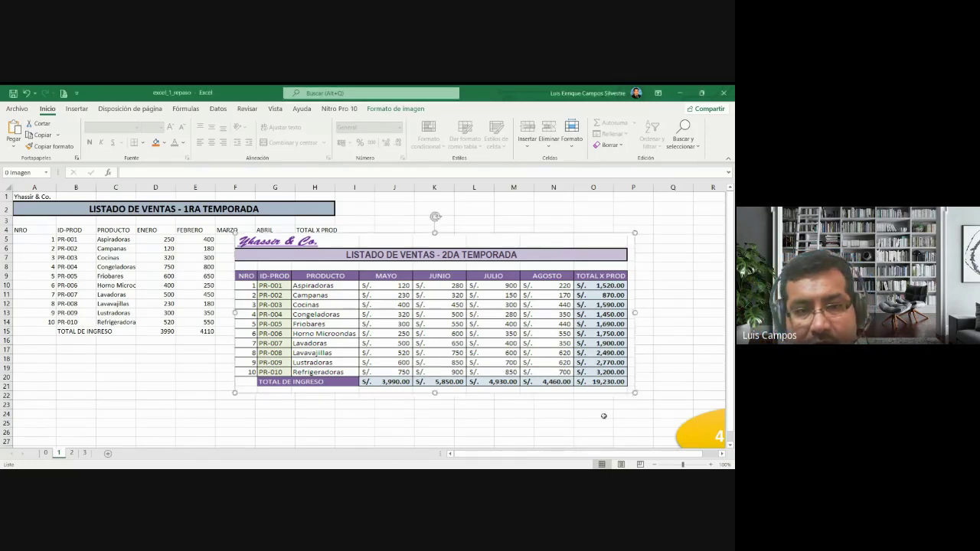
left_click(181, 369)
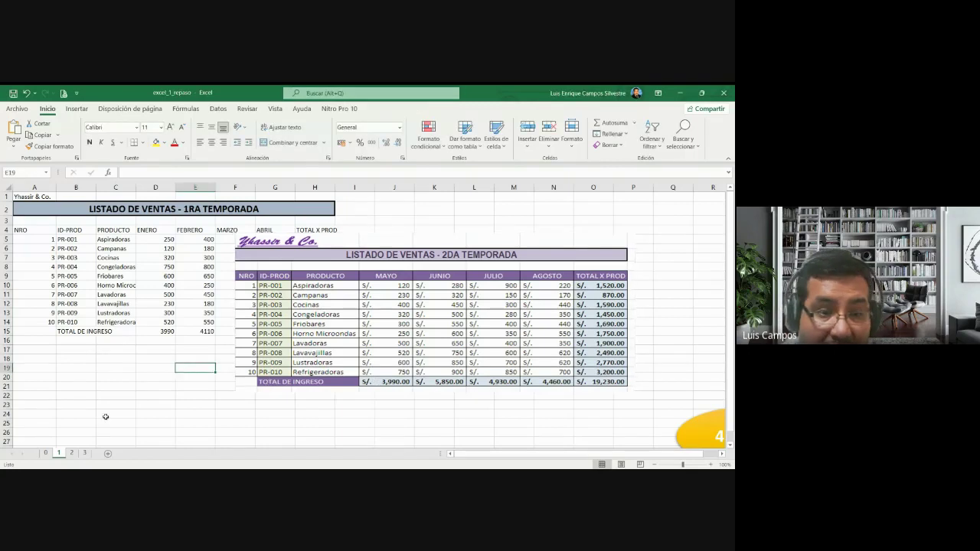
Review the WILSON S.A. exercise on sheet 3, including its table layout and the formulas to use.
left_click(84, 452)
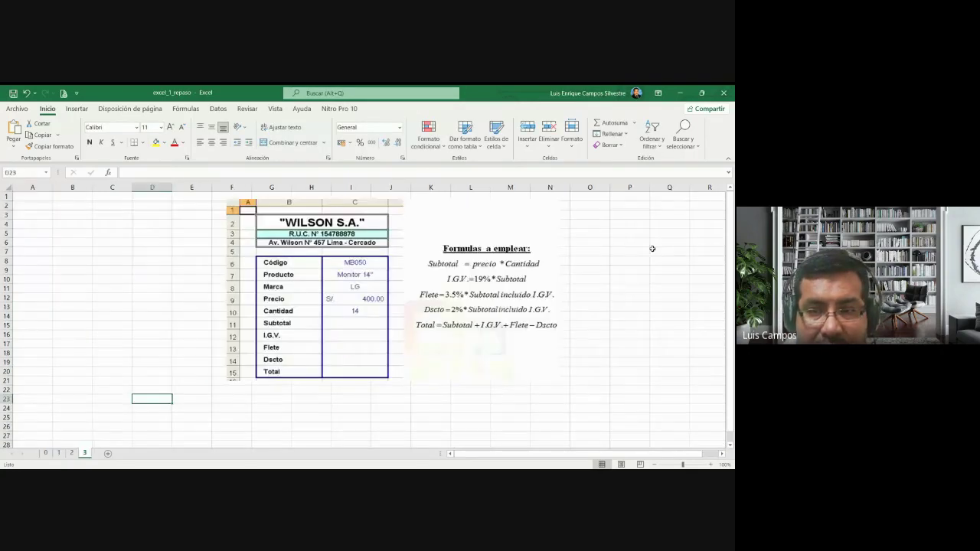
left_click_drag(629, 207, 630, 313)
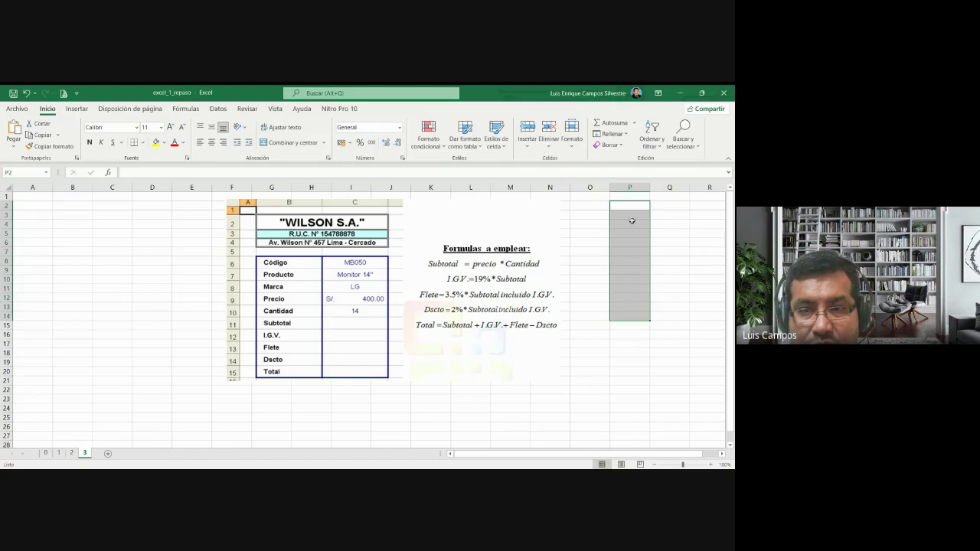
left_click_drag(627, 206, 626, 290)
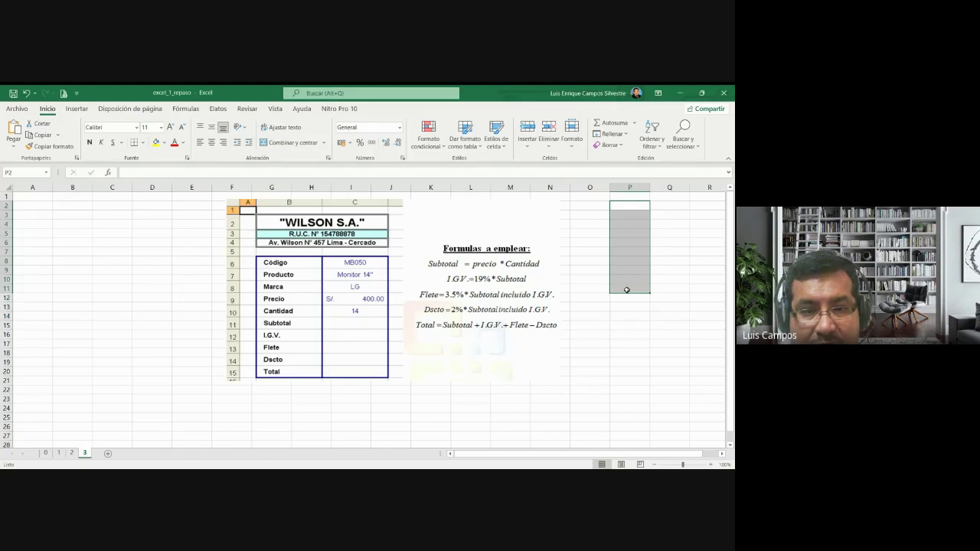
On sheet 2, move the TIENDAS "JULY" S.A. receipt picture to start around column J, leaving columns A to I free.
left_click(72, 453)
left_click_drag(427, 206, 488, 209)
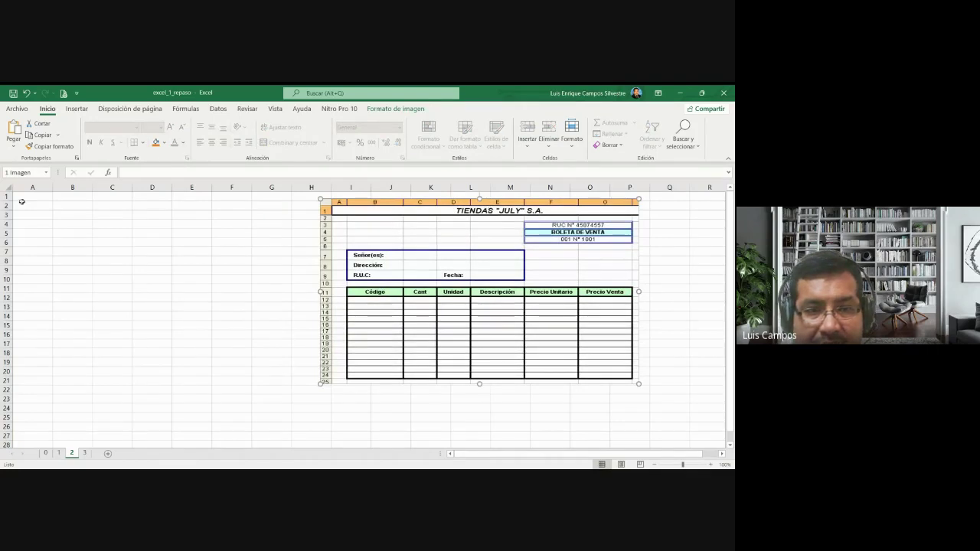
left_click_drag(23, 196, 260, 343)
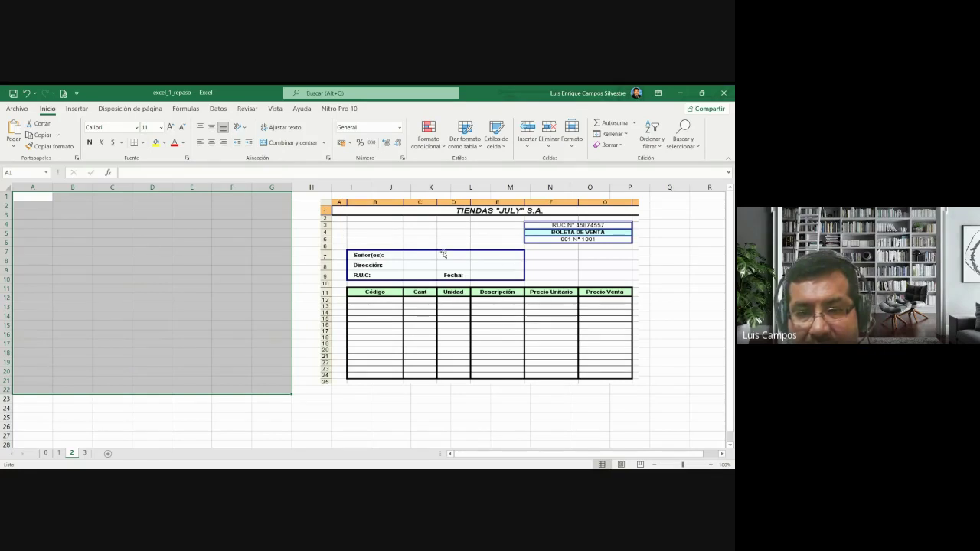
left_click_drag(444, 254, 509, 256)
left_click(66, 222)
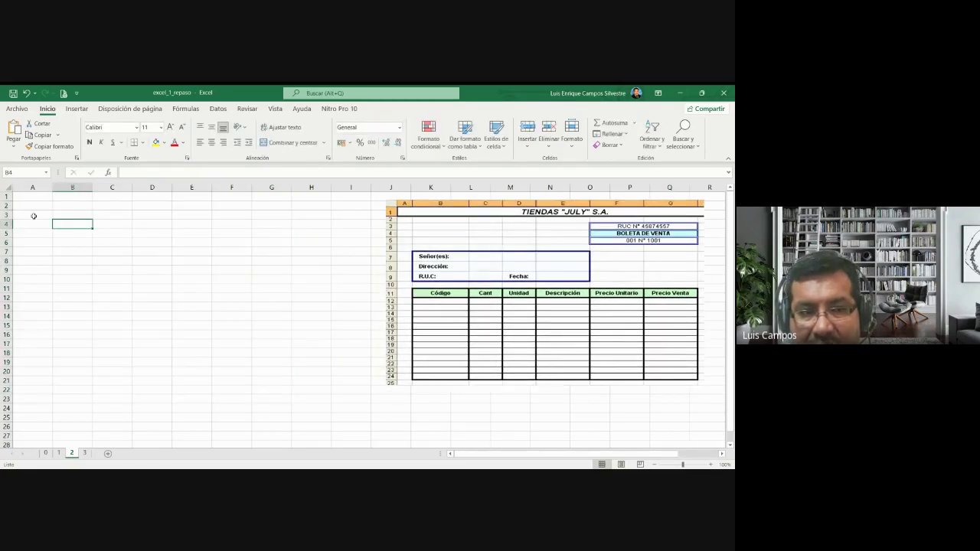
left_click_drag(34, 216, 134, 259)
left_click(231, 279)
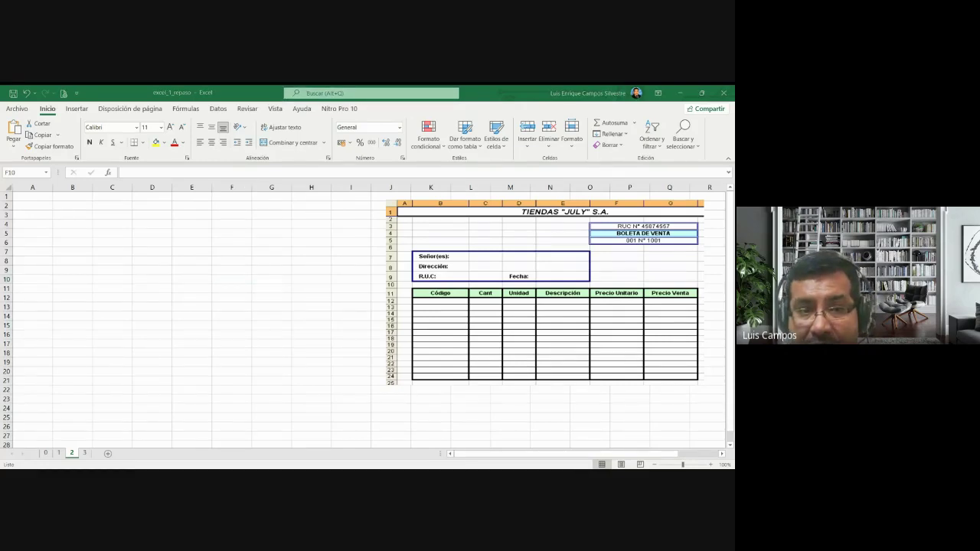
left_click_drag(23, 197, 325, 389)
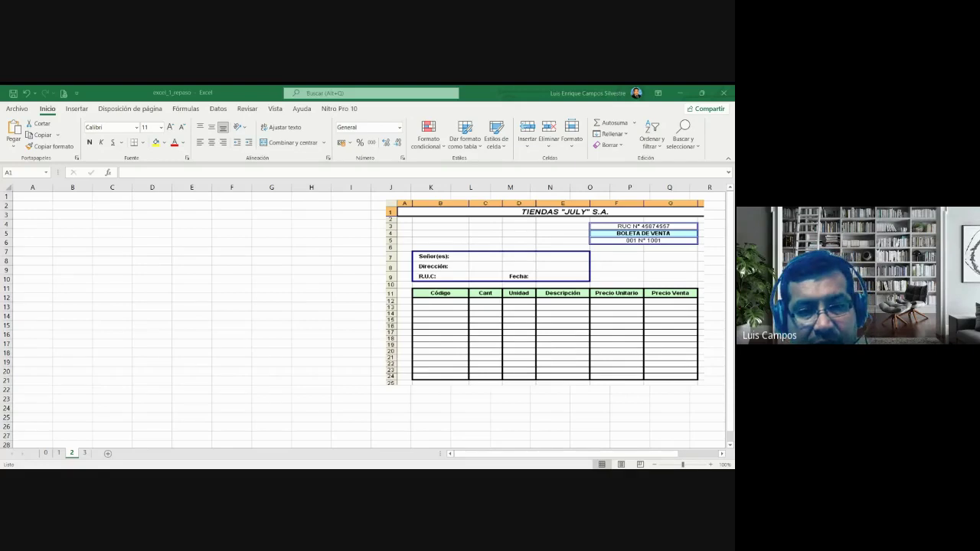
left_click_drag(32, 196, 324, 390)
On sheet 3, move the WILSON S.A. exercise picture to start around column H, row 2, leaving columns A to G free.
left_click(85, 452)
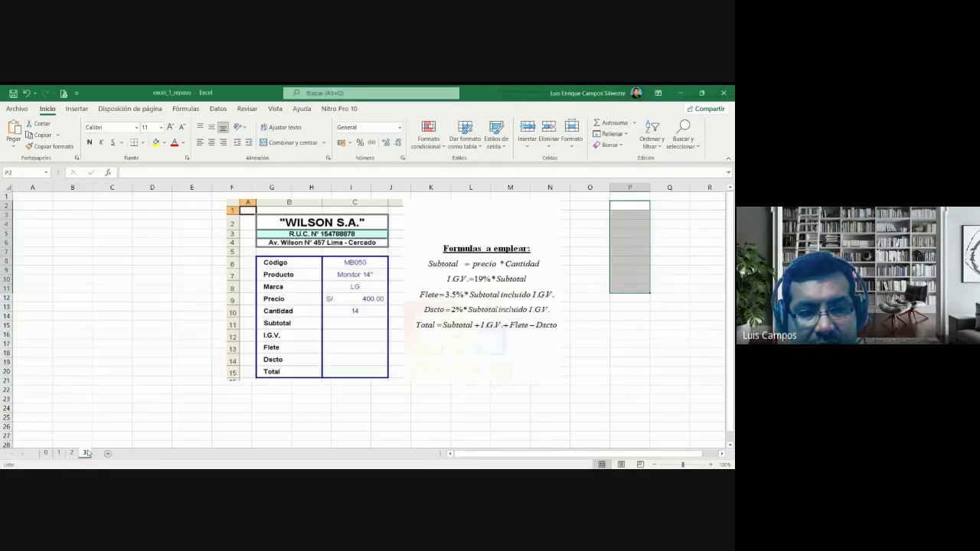
left_click_drag(264, 336, 345, 345)
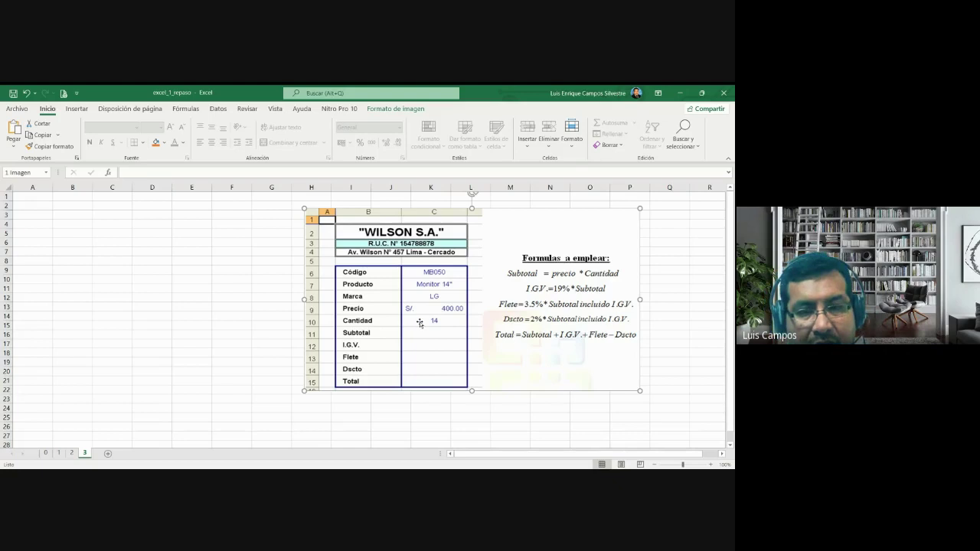
left_click_drag(23, 205, 253, 376)
left_click_drag(389, 307, 399, 303)
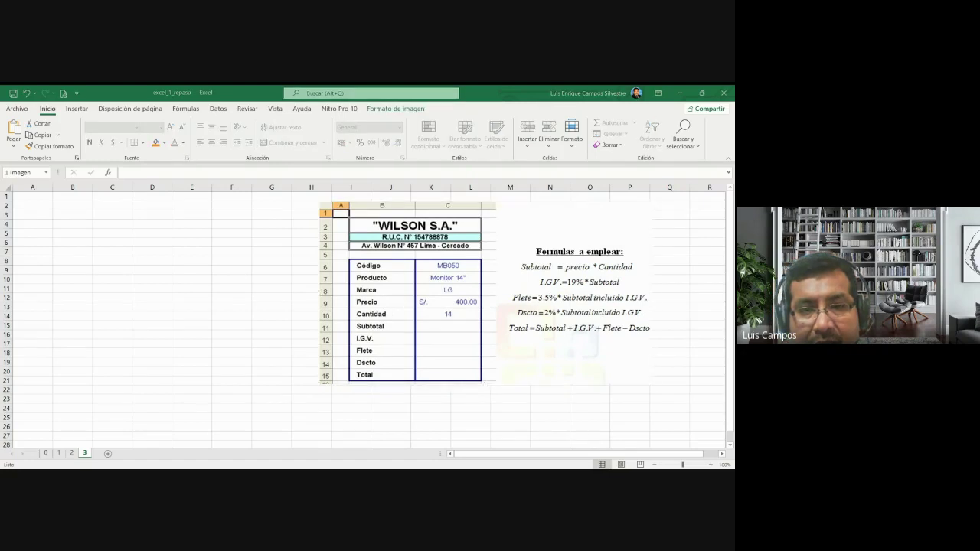